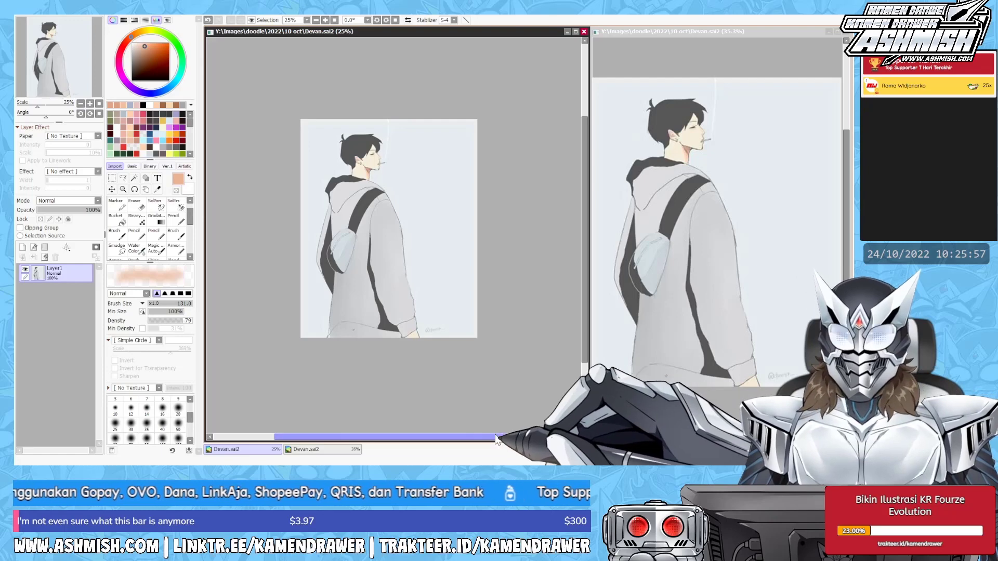
# Zoom and pan in close on the young man's figure.
pyautogui.hotkey('ctrl', '+')
pyautogui.moveTo(454, 360); pyautogui.dragTo(461, 374)
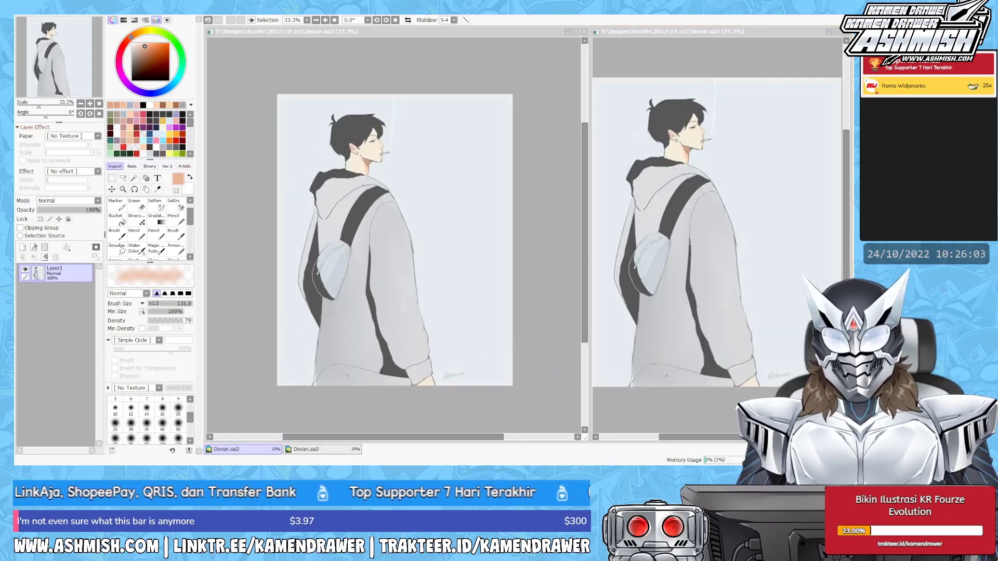
pyautogui.moveTo(395, 239); pyautogui.dragTo(391, 234)
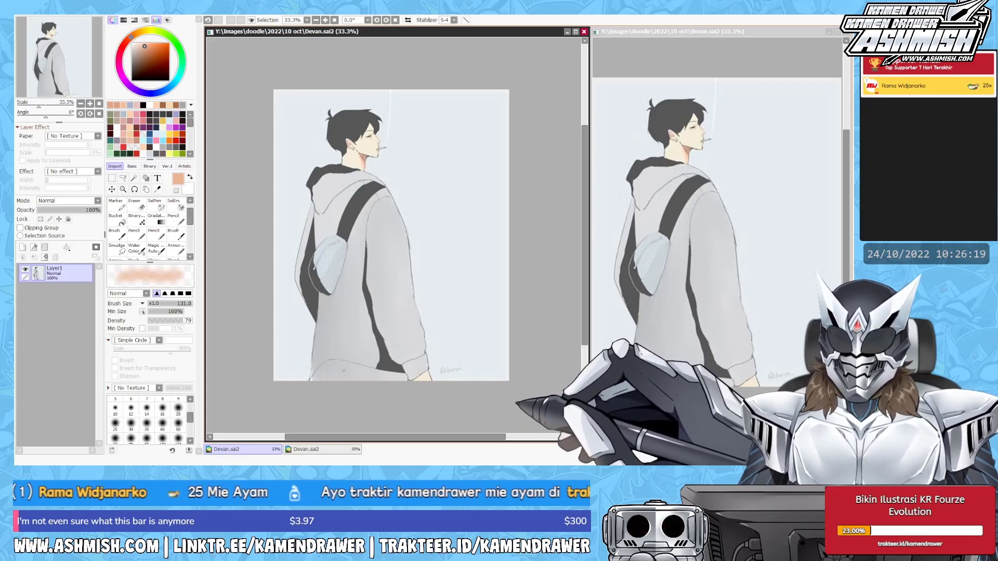
pyautogui.scroll(1, 500, 343)
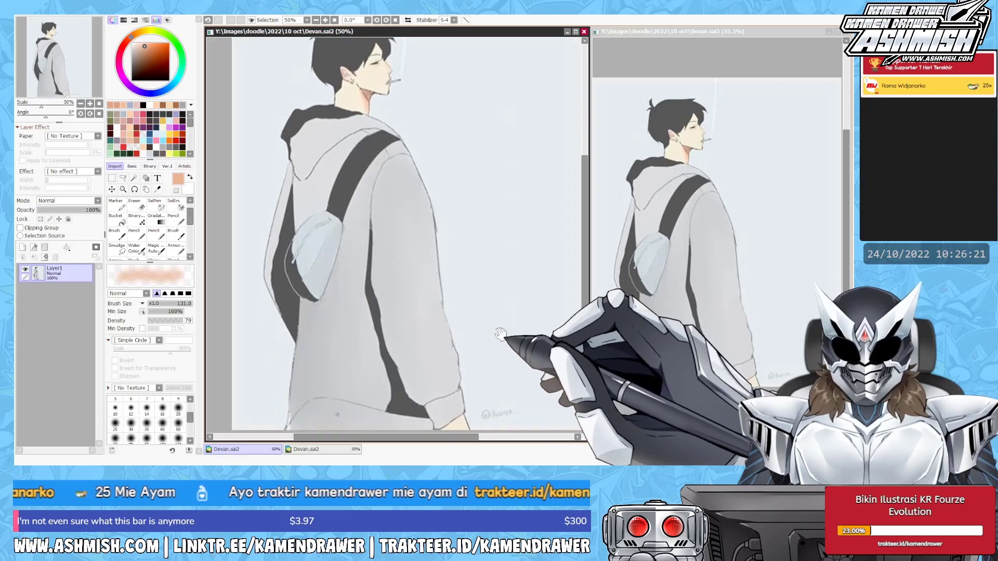
pyautogui.moveTo(495, 325); pyautogui.dragTo(495, 351)
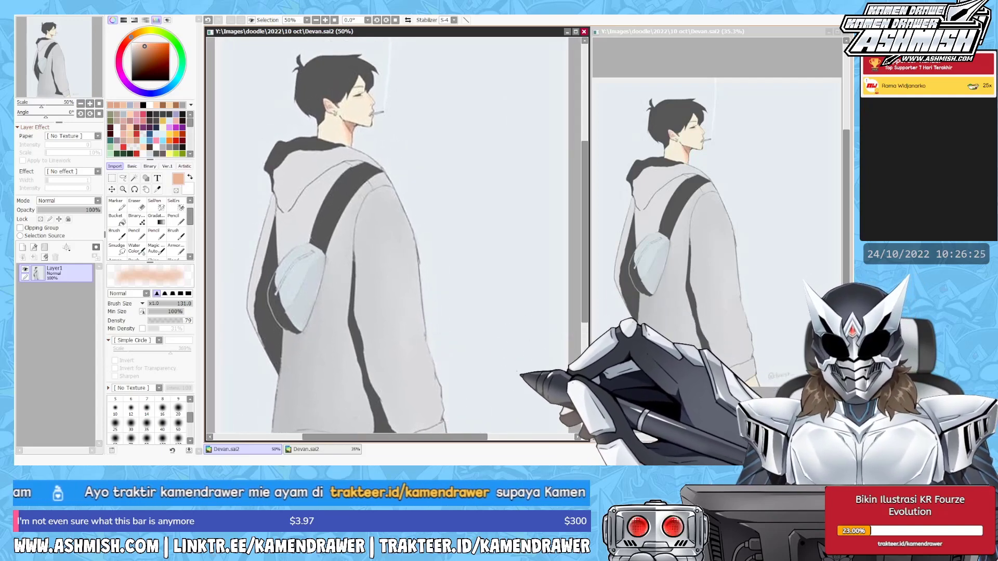
pyautogui.scroll(-1, 518, 372)
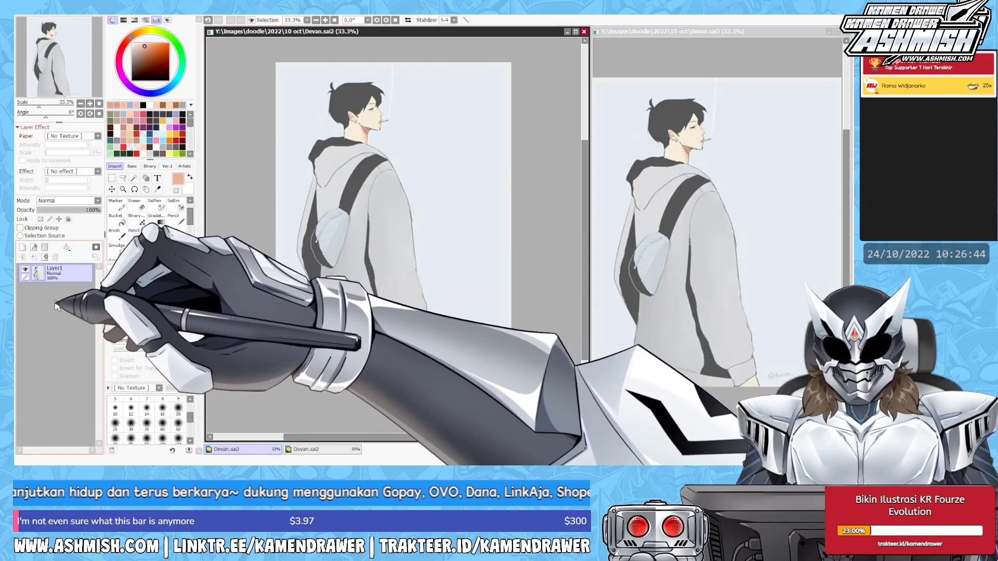
# Lasso the man's head and scale it up slightly with free transform.
pyautogui.click(123, 178)
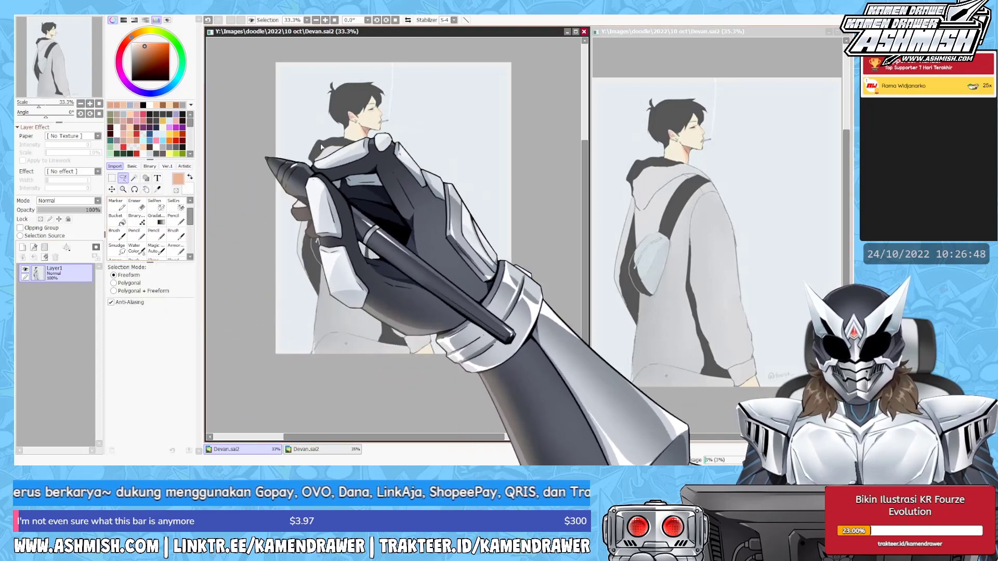
pyautogui.moveTo(376, 70)
pyautogui.mouseDown()
pyautogui.moveTo(318, 90)
pyautogui.moveTo(403, 141)
pyautogui.moveTo(408, 59)
pyautogui.mouseUp()
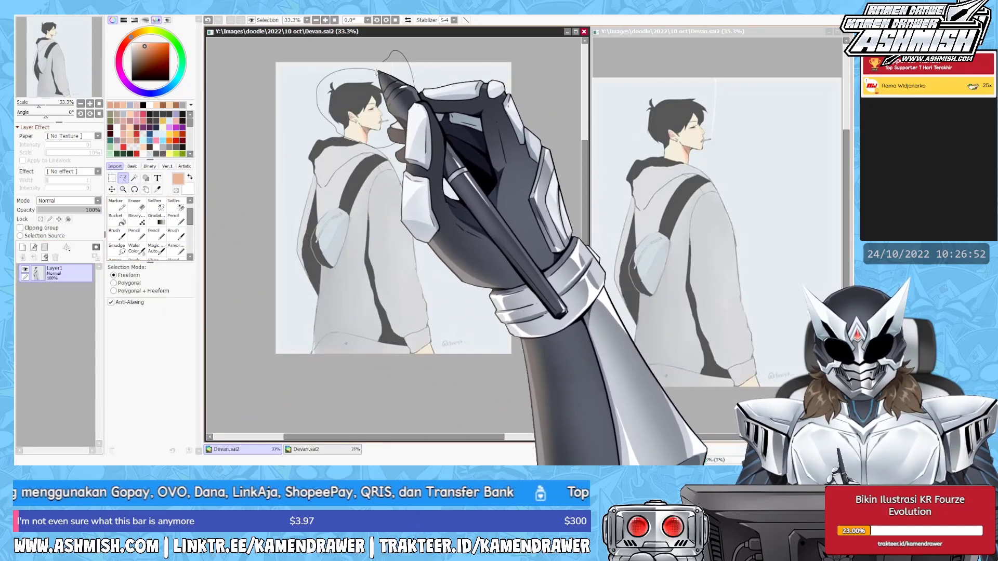
pyautogui.hotkey('ctrl', 't')
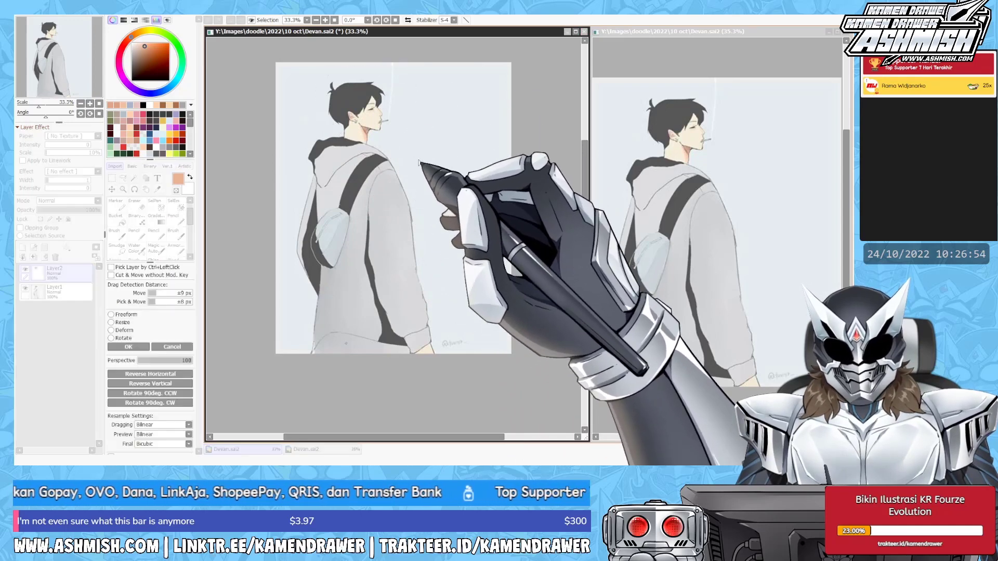
pyautogui.moveTo(416, 63); pyautogui.dragTo(422, 60)
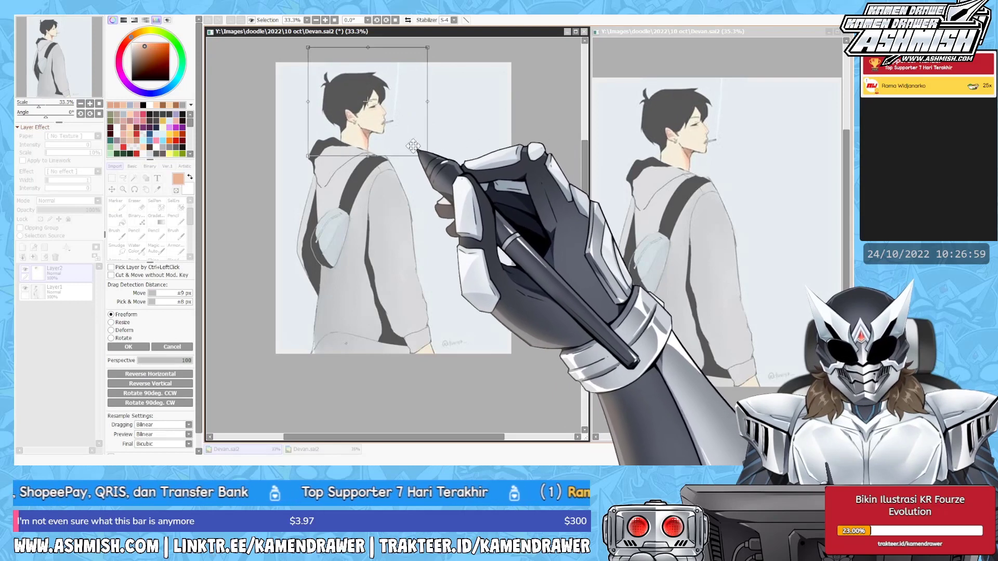
pyautogui.moveTo(427, 149); pyautogui.dragTo(438, 149)
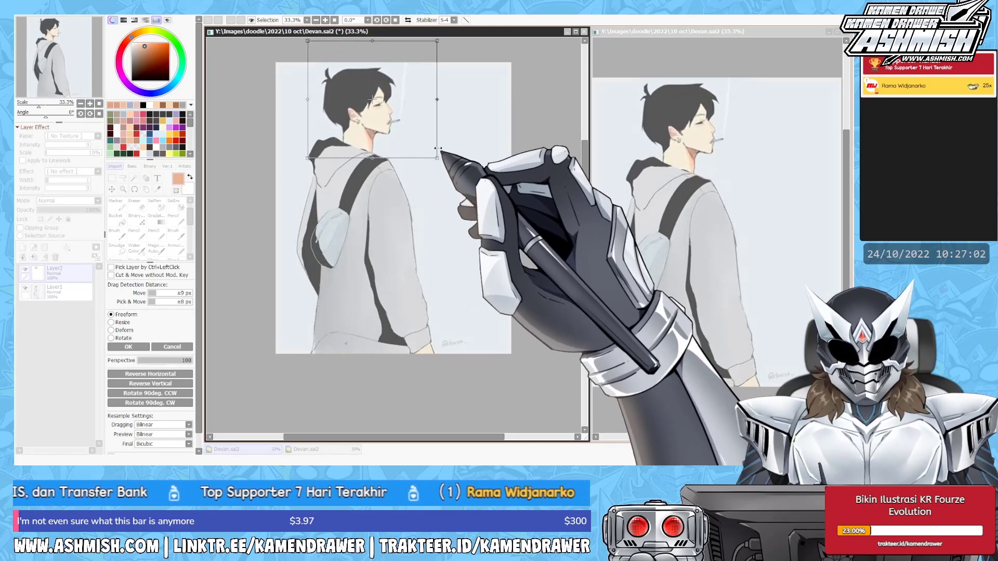
pyautogui.press('Return')
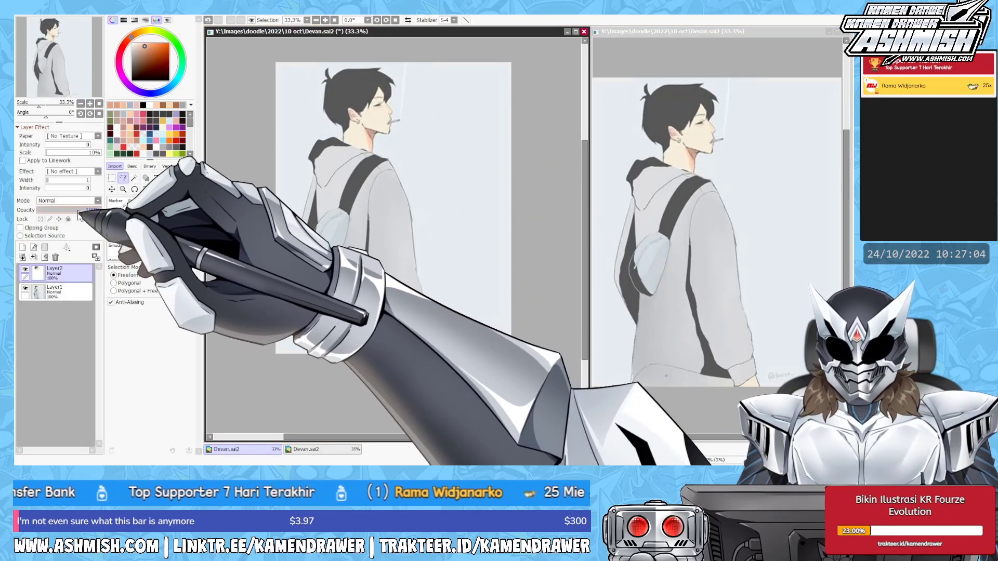
# Compare the enlarged head by testing Layer2's opacity and toggling its visibility.
pyautogui.click(79, 211)
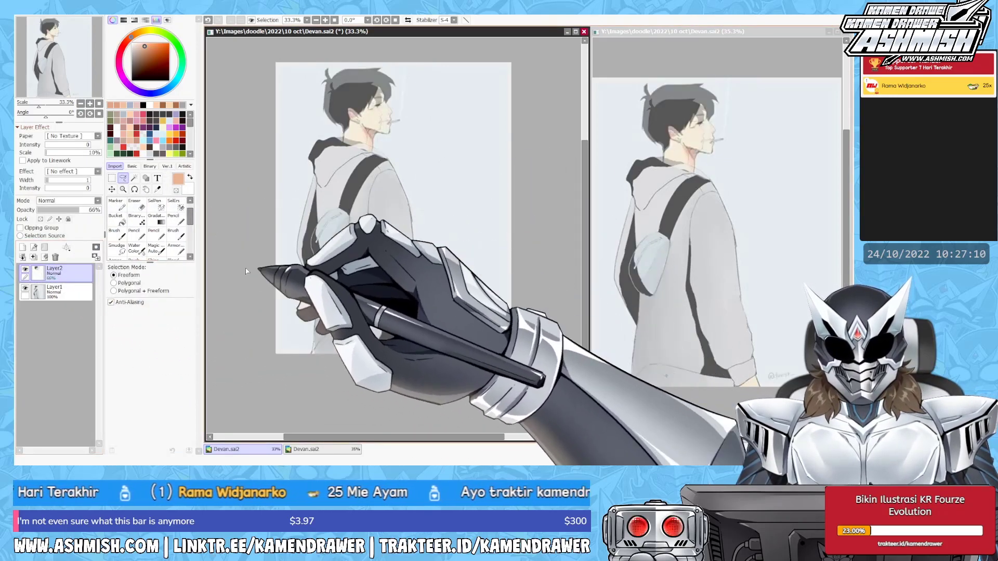
pyautogui.hotkey('ctrl', 'z')
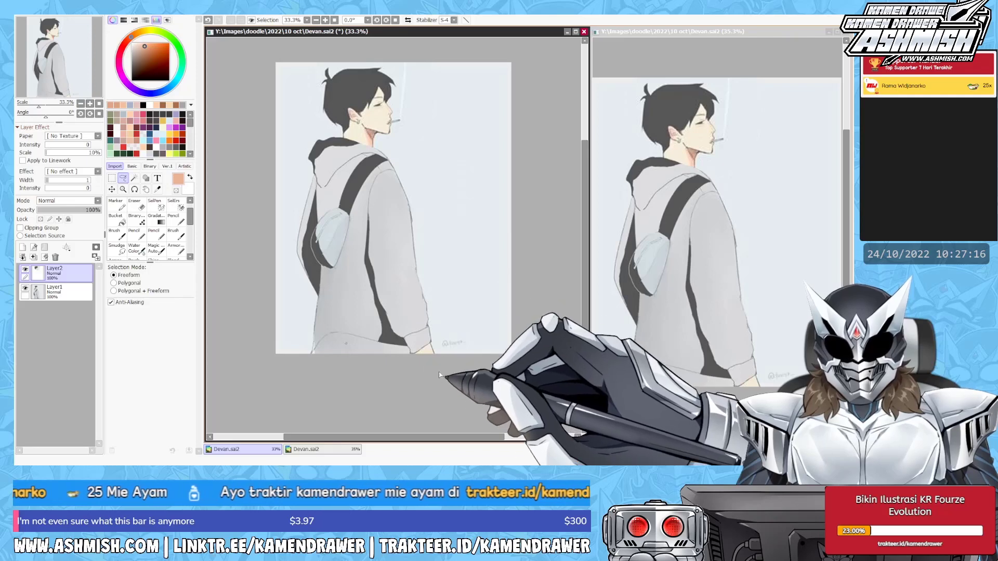
pyautogui.click(25, 269)
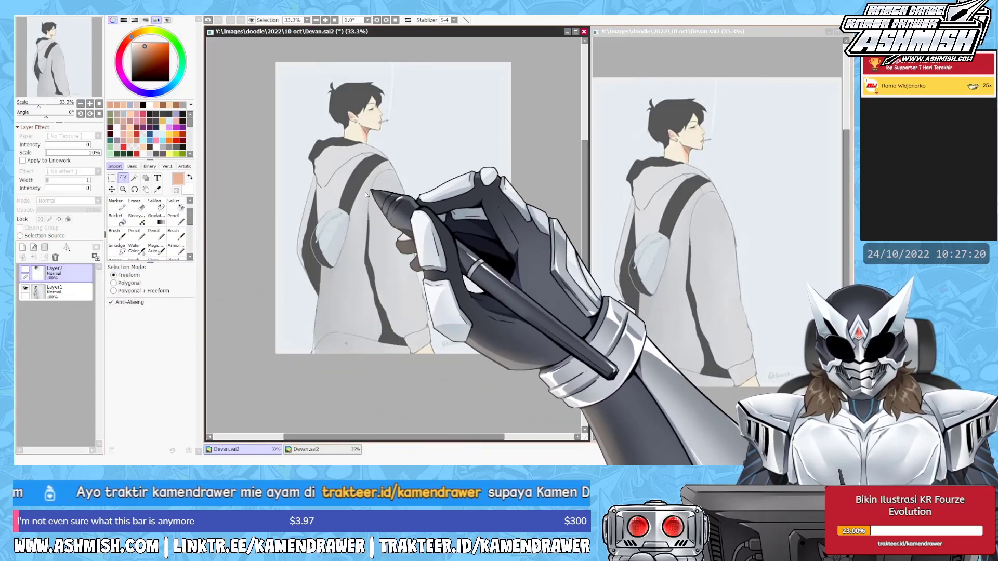
pyautogui.click(25, 270)
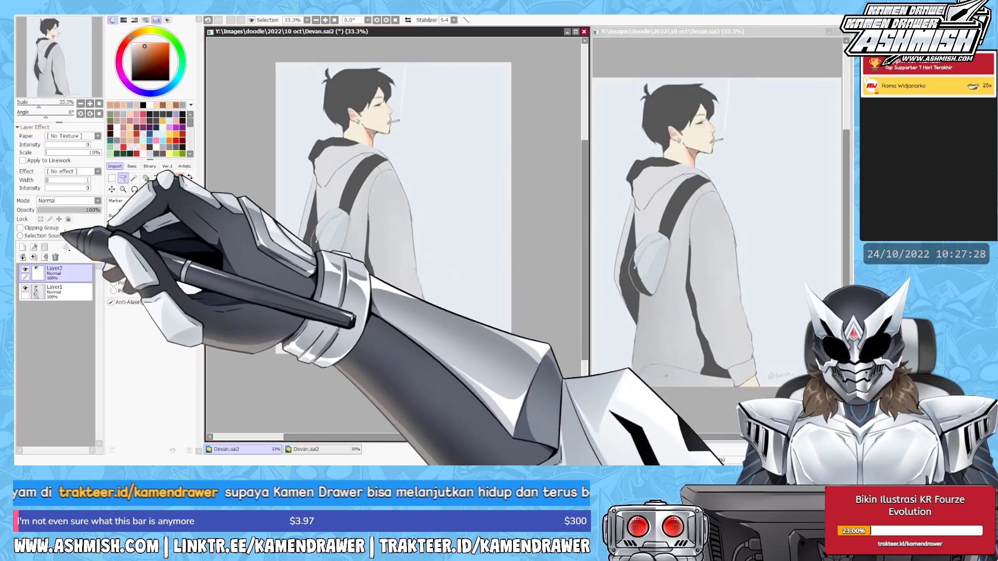
# Group both layers into Folder1 at 29% opacity, add Linework1, and pick black.
pyautogui.keyDown('shift'); pyautogui.click(55, 291); pyautogui.keyUp('shift')
pyautogui.click(44, 247)
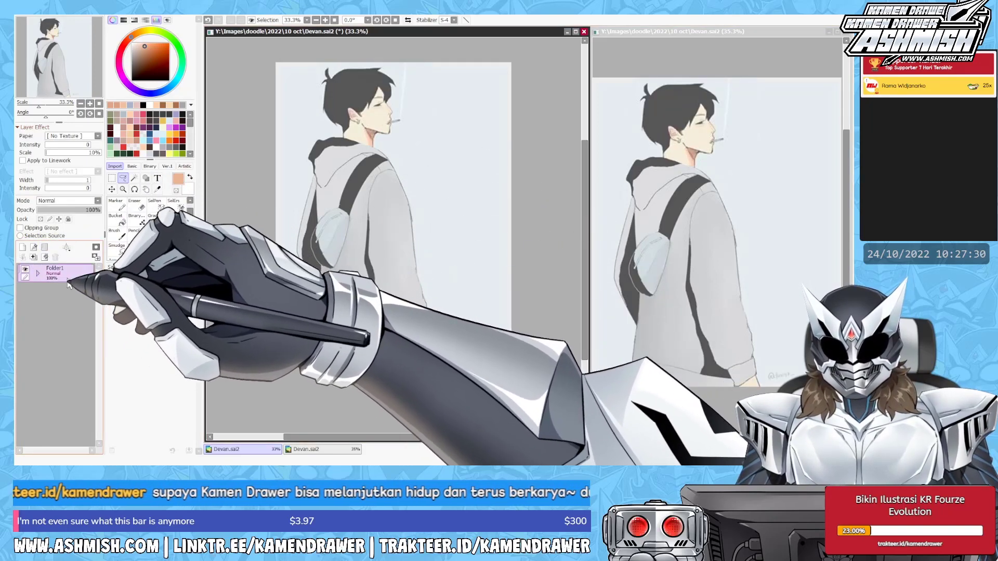
pyautogui.click(61, 210)
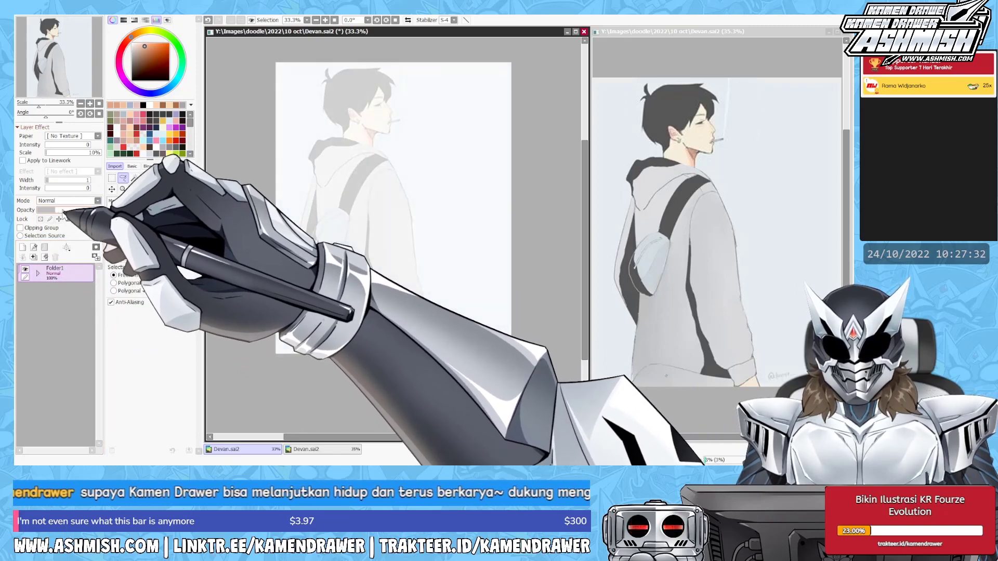
pyautogui.moveTo(62, 210); pyautogui.dragTo(56, 210)
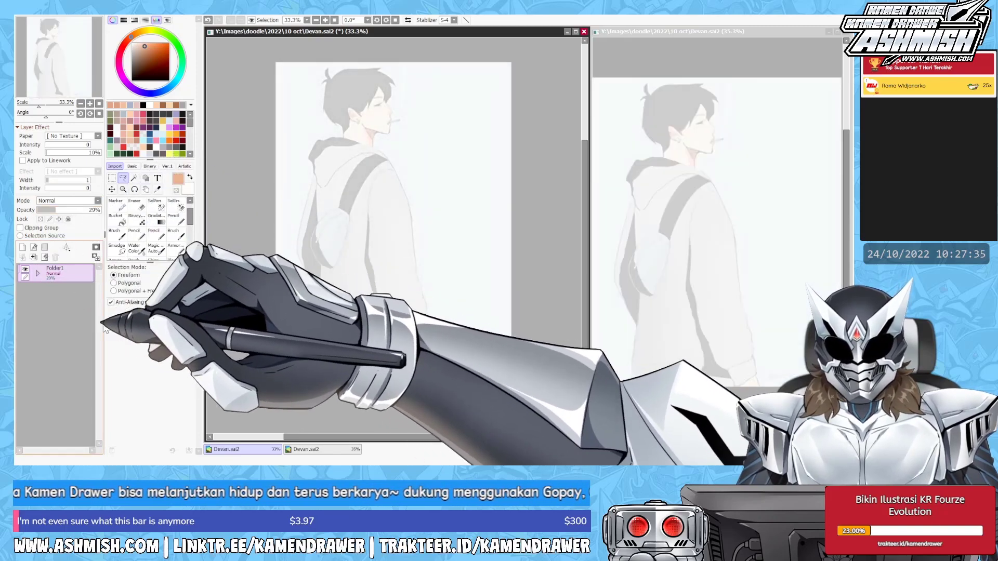
pyautogui.click(33, 248)
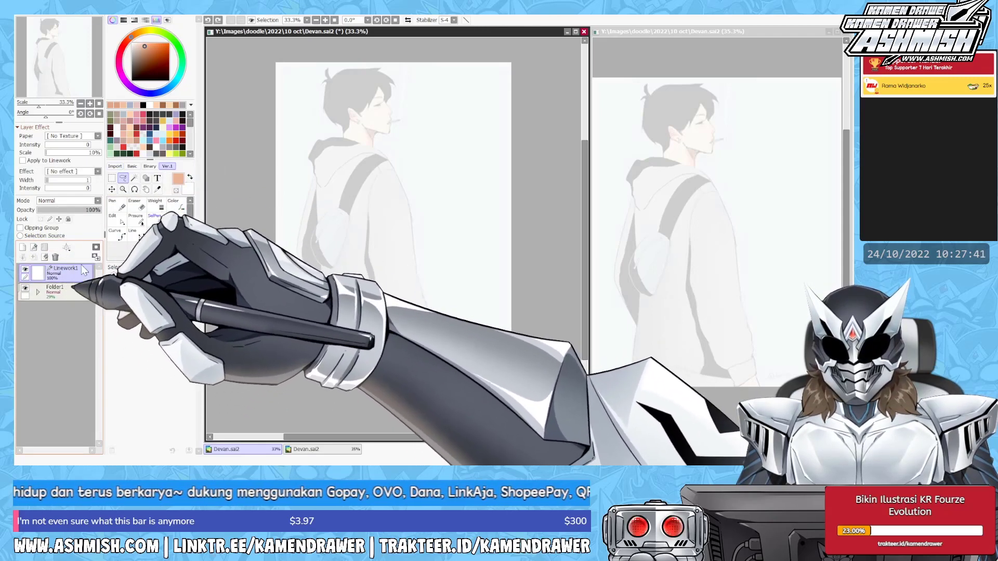
pyautogui.click(132, 80)
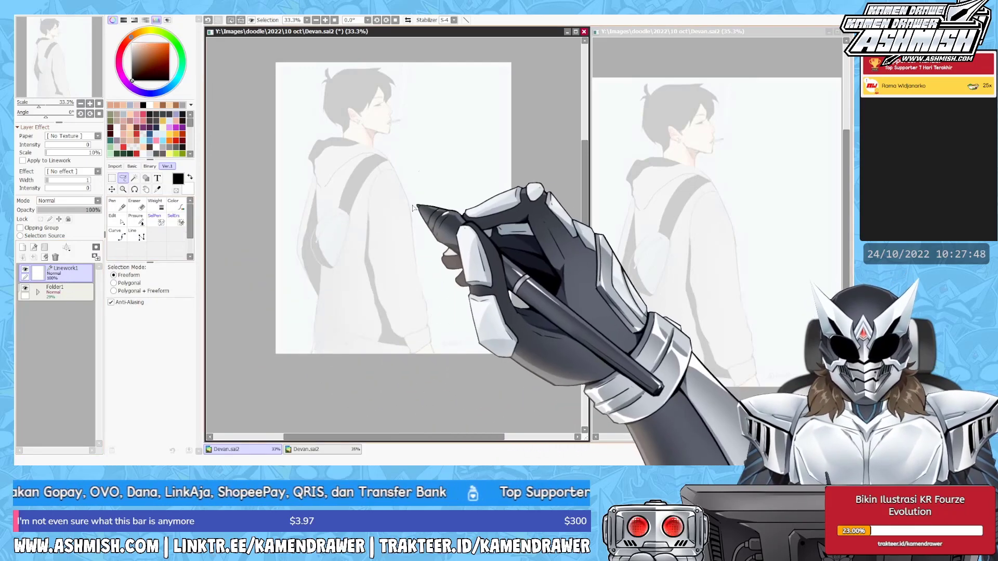
# Zoom to 50% on the hoodie's shoulder, discarding an extra layer added by mistake.
pyautogui.moveTo(421, 213); pyautogui.dragTo(403, 234)
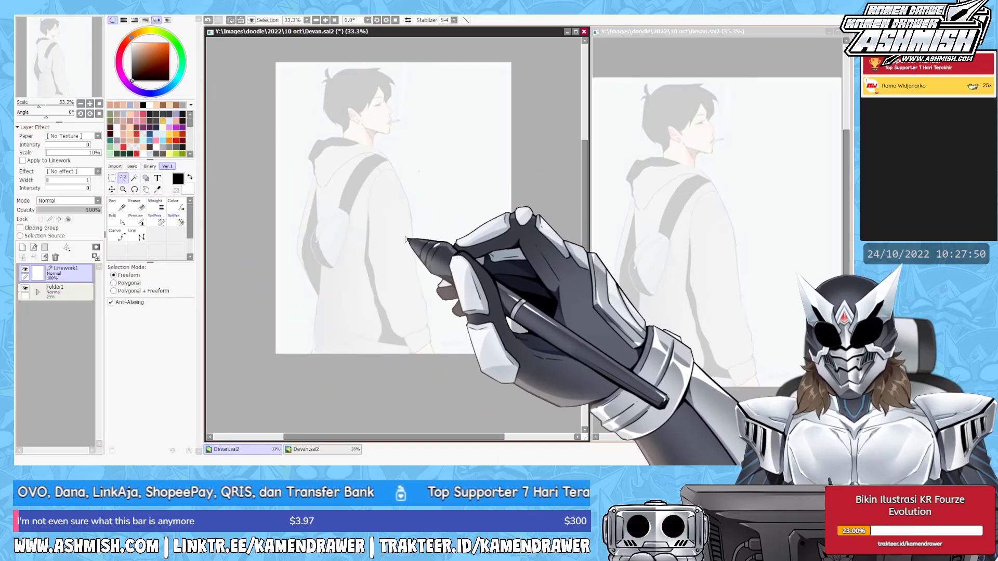
pyautogui.scroll(1, 406, 239)
pyautogui.moveTo(406, 240); pyautogui.dragTo(362, 305)
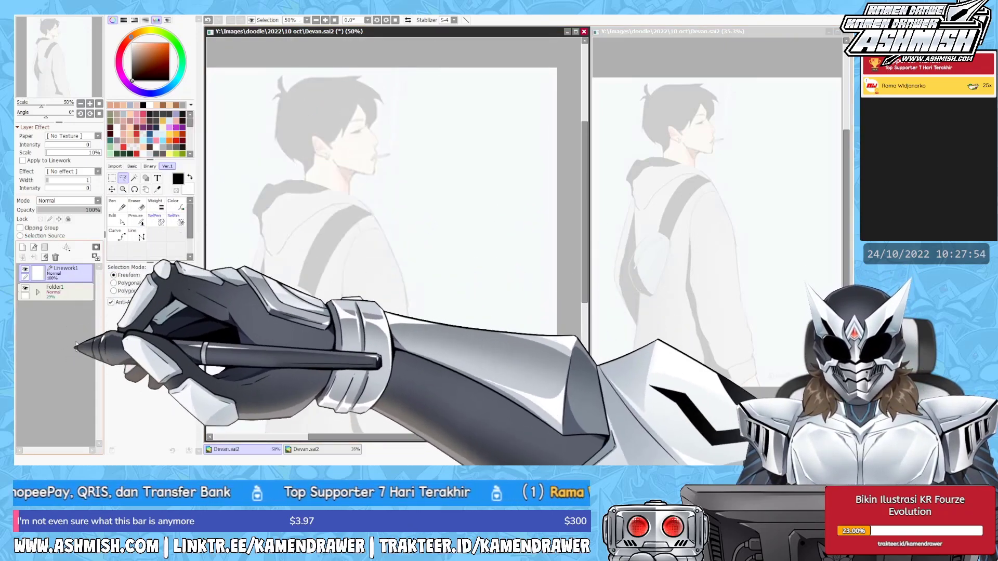
pyautogui.hotkey('ctrl', 'shift', 'n')
pyautogui.press('n')
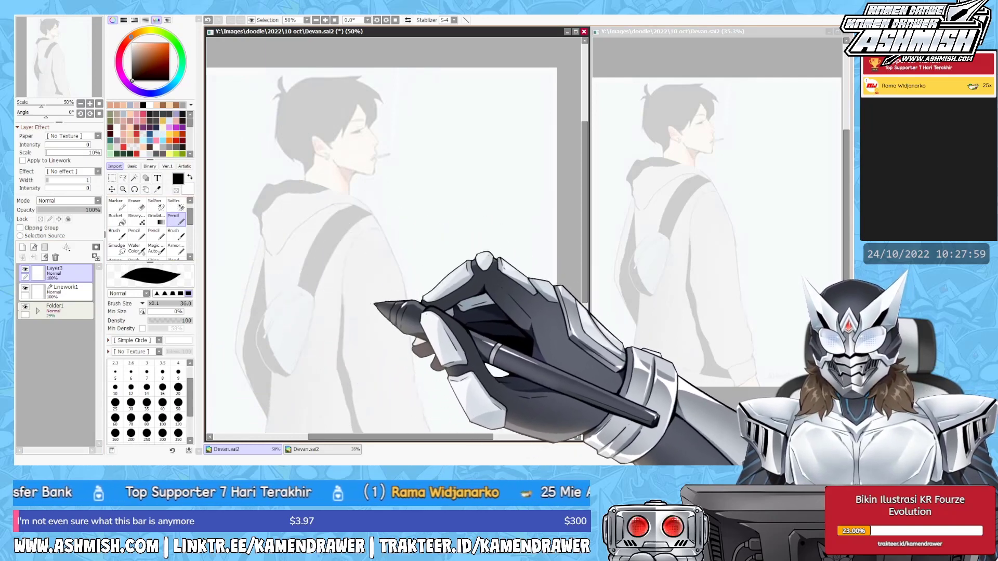
pyautogui.hotkey('ctrl', 'z')
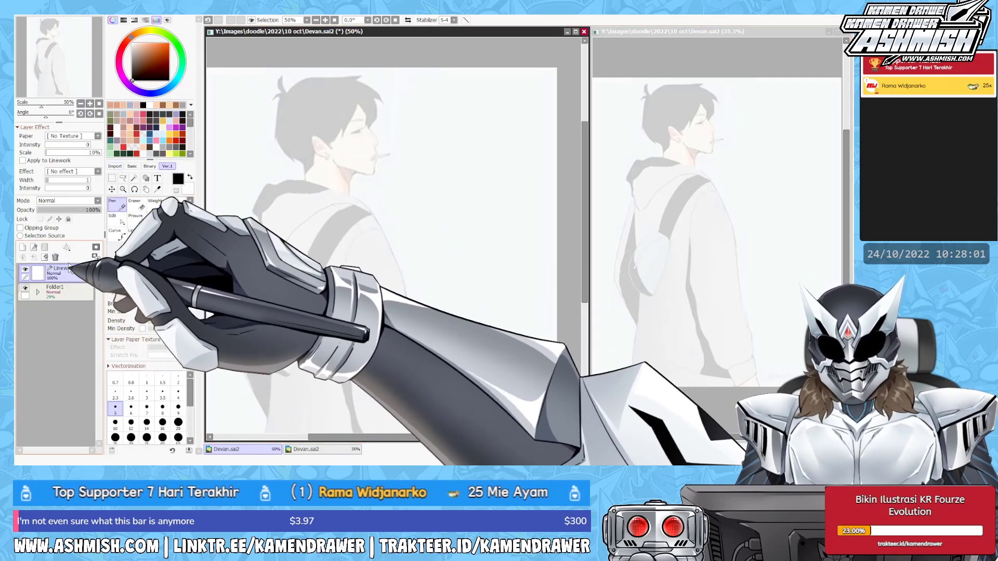
pyautogui.scroll(1, 371, 318)
pyautogui.scroll(-1, 370, 318)
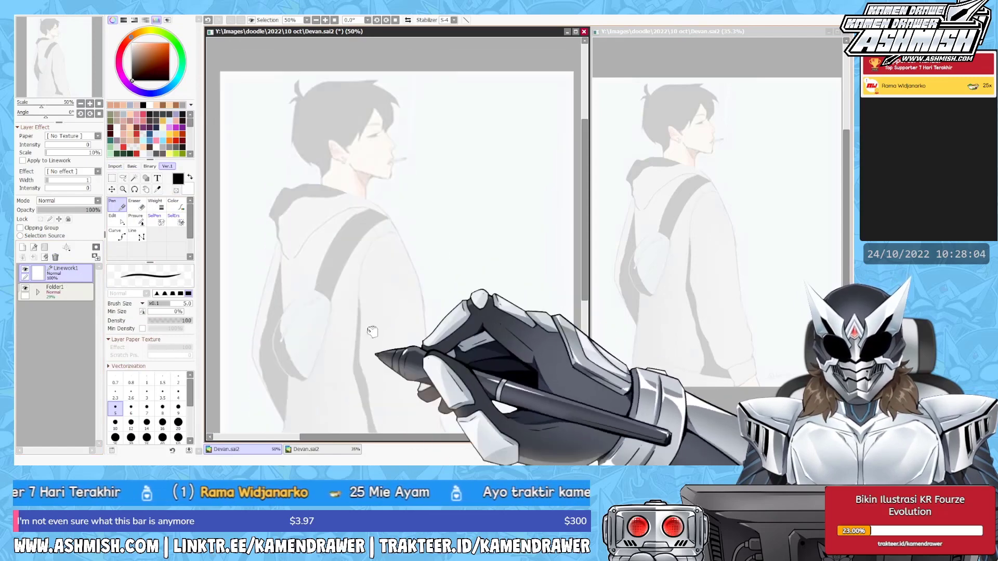
pyautogui.moveTo(377, 320); pyautogui.dragTo(384, 332)
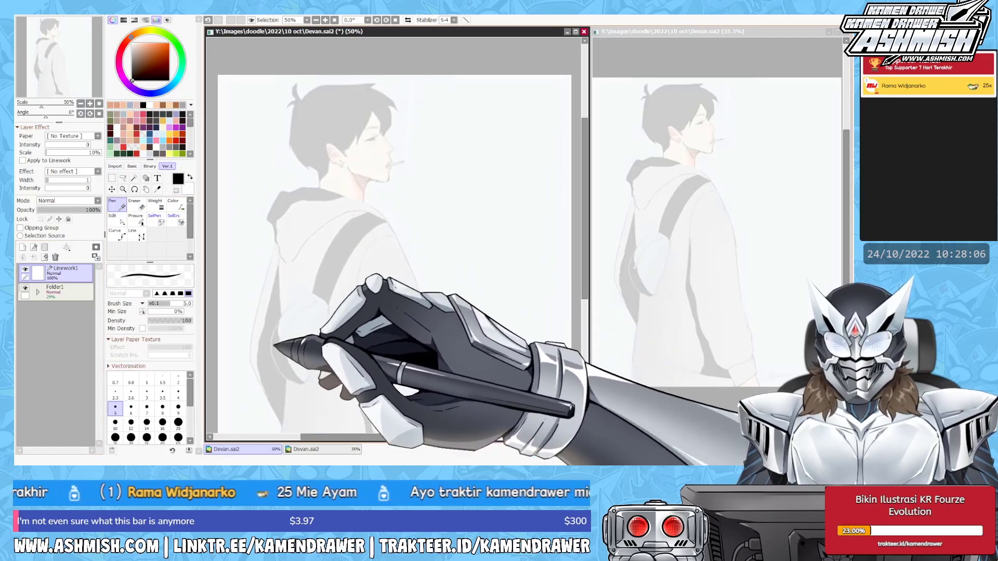
pyautogui.scroll(1, 395, 322)
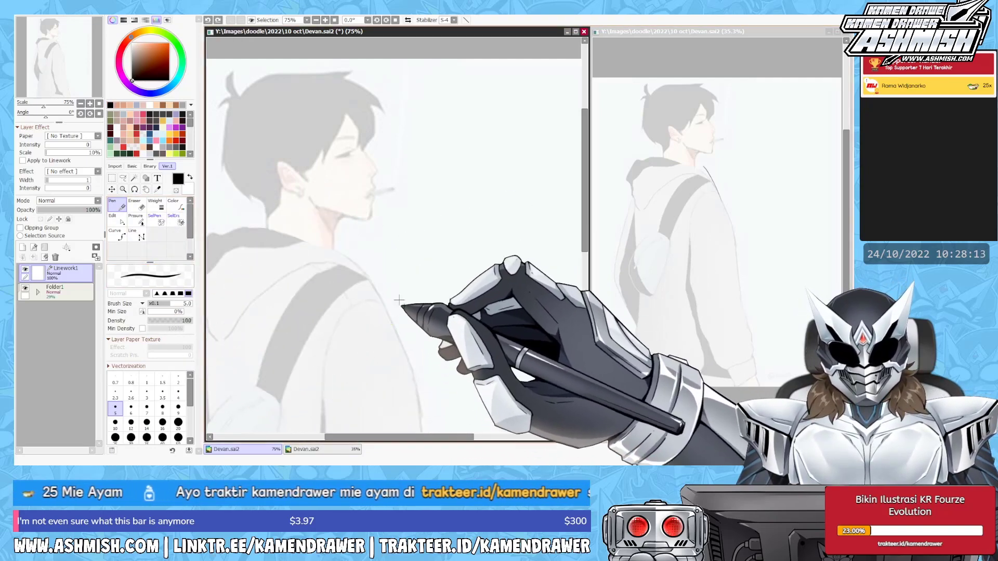
pyautogui.moveTo(399, 301); pyautogui.dragTo(435, 204)
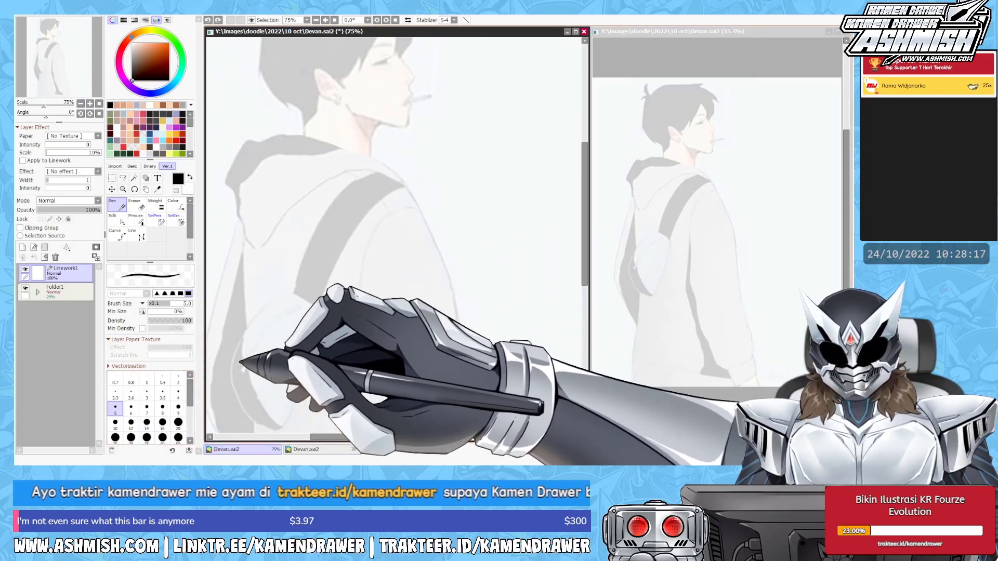
# Raise the pen size to 7 and ink the hoodie's shoulder edge.
pyautogui.press(']')
pyautogui.press(']')
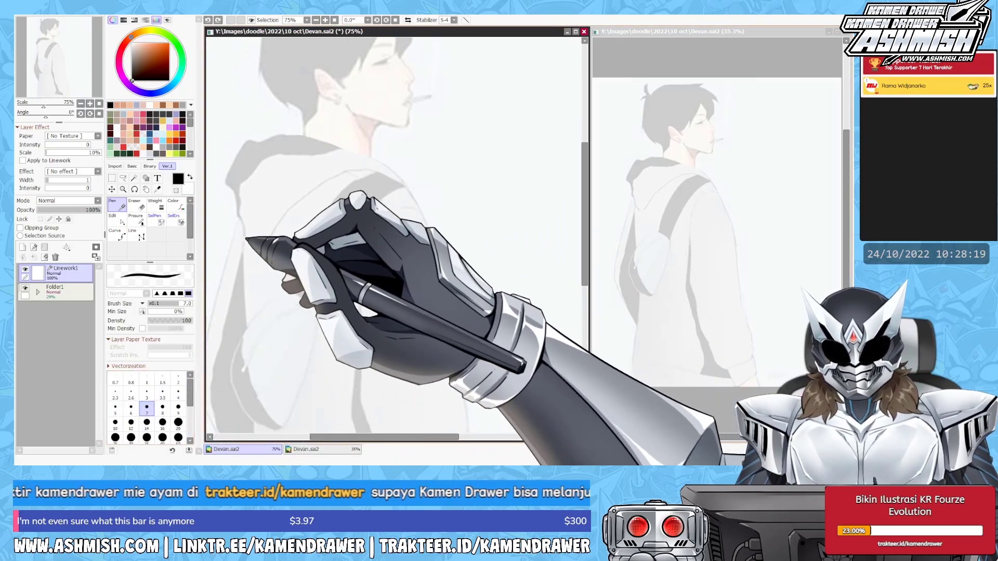
pyautogui.moveTo(435, 287)
pyautogui.mouseDown()
pyautogui.moveTo(393, 351)
pyautogui.moveTo(439, 379)
pyautogui.mouseUp()
pyautogui.moveTo(419, 325); pyautogui.dragTo(399, 329)
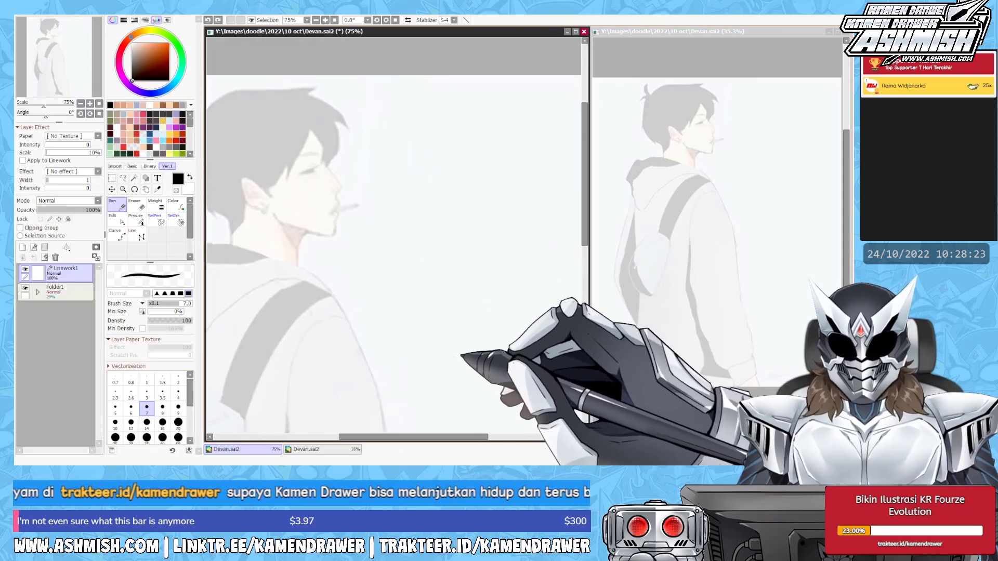
pyautogui.moveTo(391, 390); pyautogui.dragTo(400, 231)
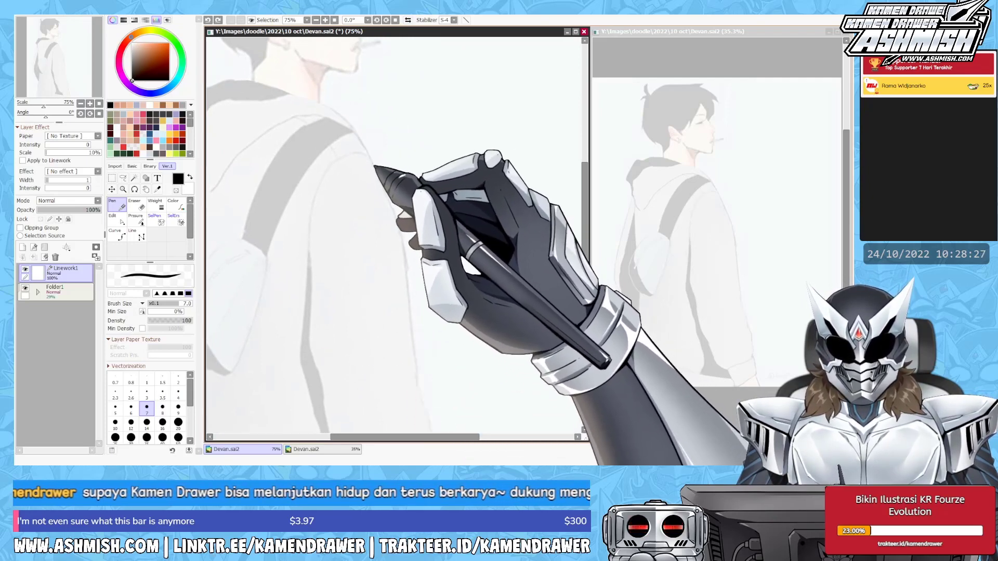
pyautogui.moveTo(370, 162); pyautogui.dragTo(409, 295)
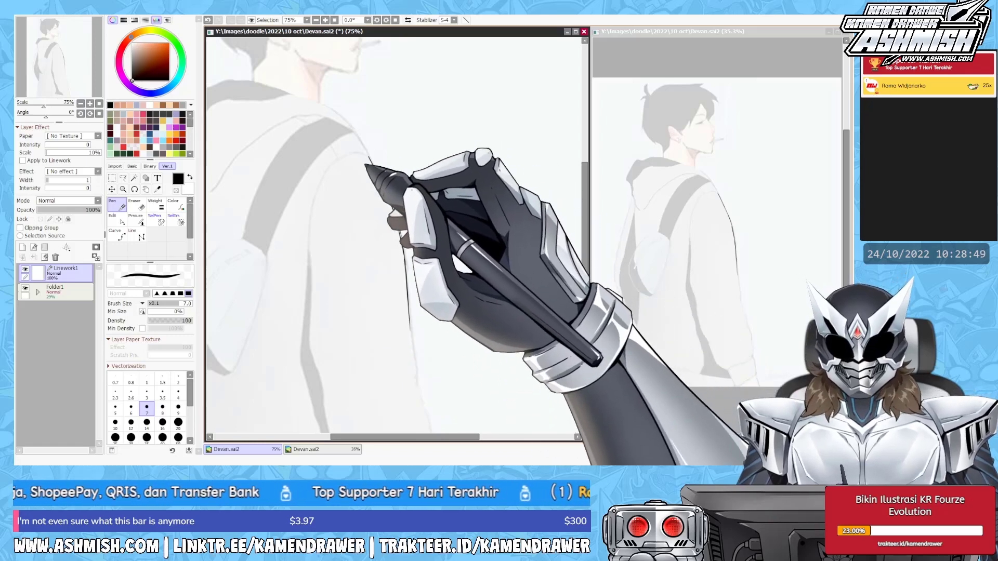
# Add Layer3 and sketch the hood's shoulder line with a size-16 Pencil.
pyautogui.moveTo(408, 161); pyautogui.dragTo(395, 210)
pyautogui.click(22, 247)
pyautogui.click(115, 166)
pyautogui.click(173, 218)
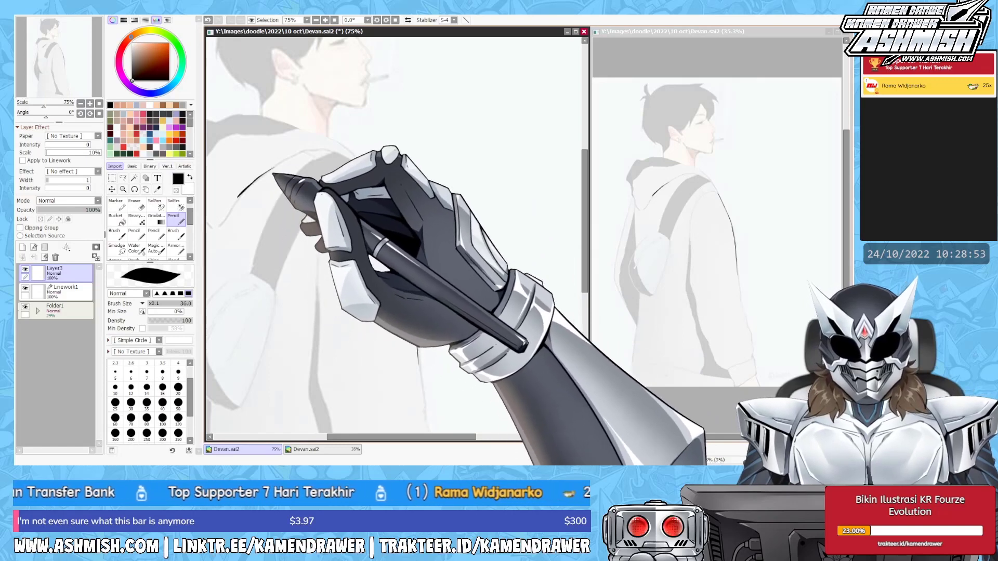
pyautogui.click(163, 387)
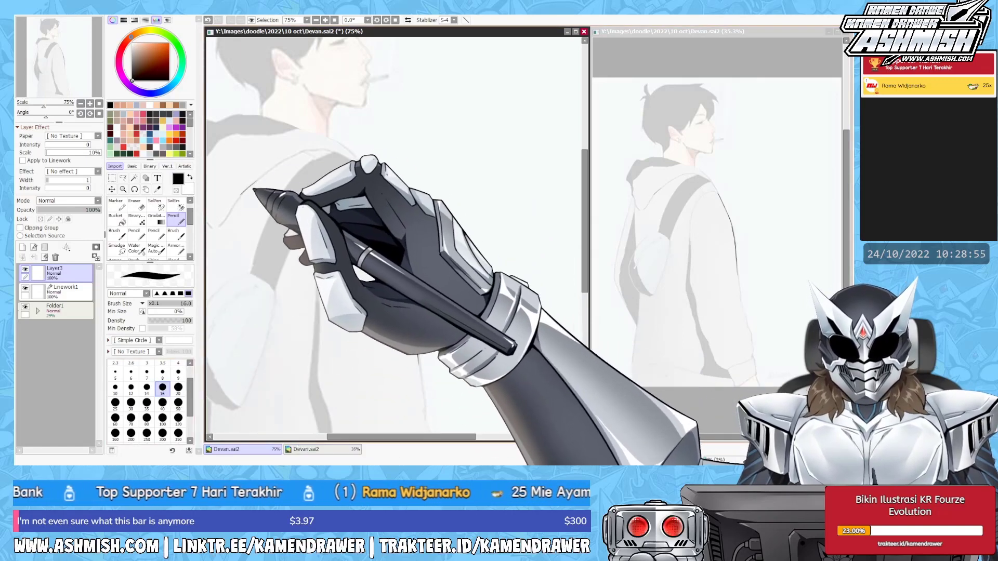
pyautogui.moveTo(240, 196)
pyautogui.mouseDown()
pyautogui.moveTo(303, 159)
pyautogui.moveTo(357, 167)
pyautogui.mouseUp()
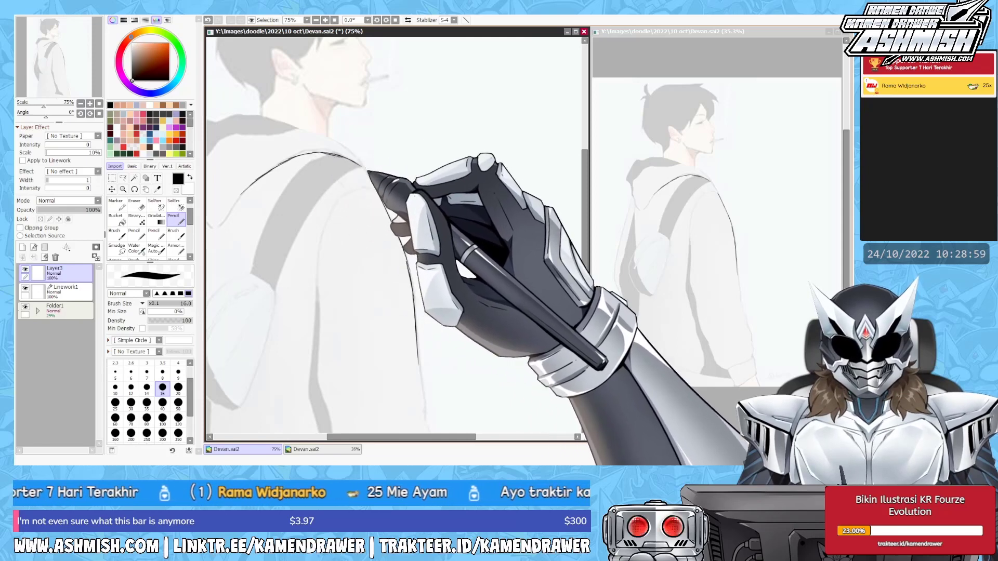
# Extend the shoulder sketch on a mirrored canvas, then zoom between 50% and 75% to check.
pyautogui.press('h')
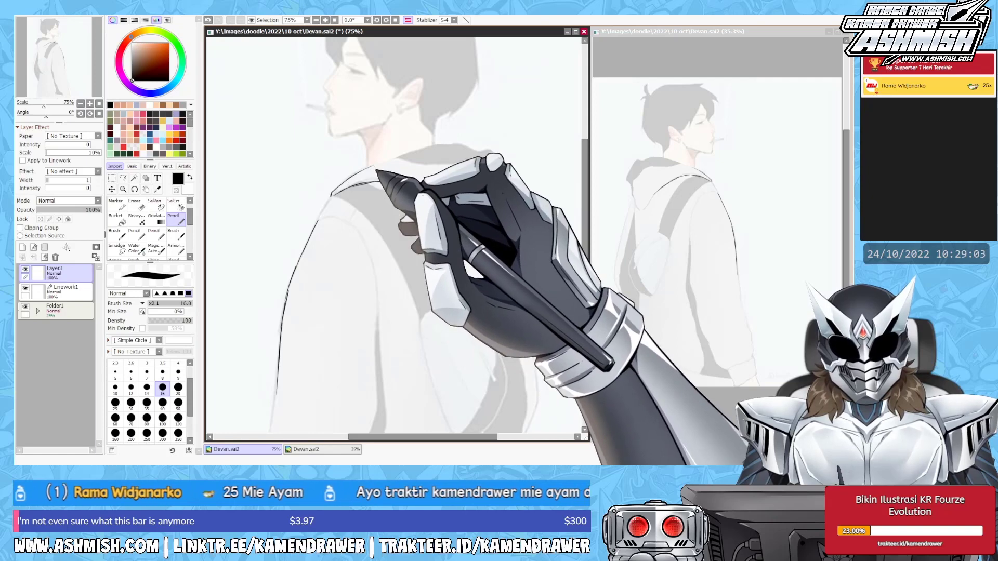
pyautogui.moveTo(398, 163); pyautogui.dragTo(461, 148)
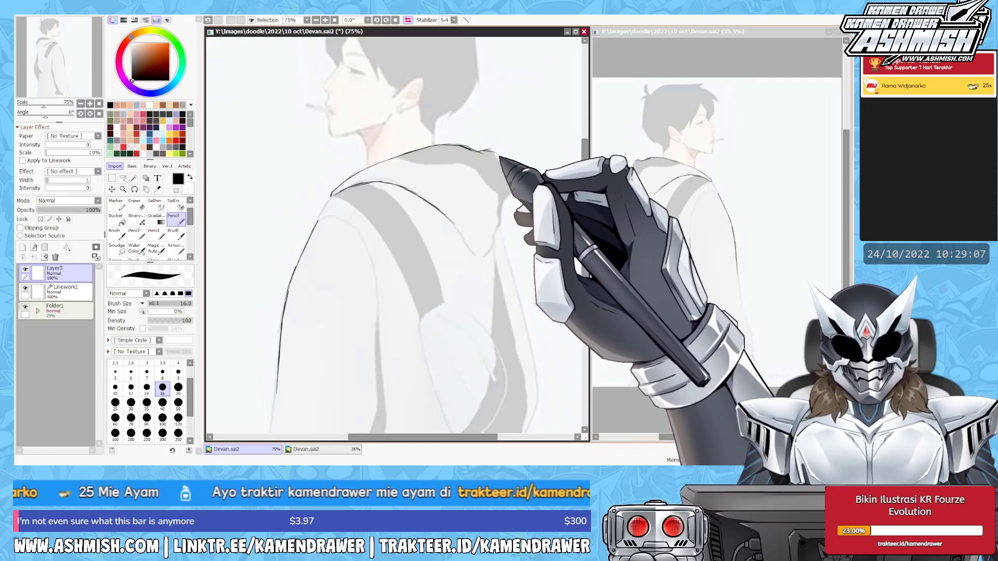
pyautogui.press('h')
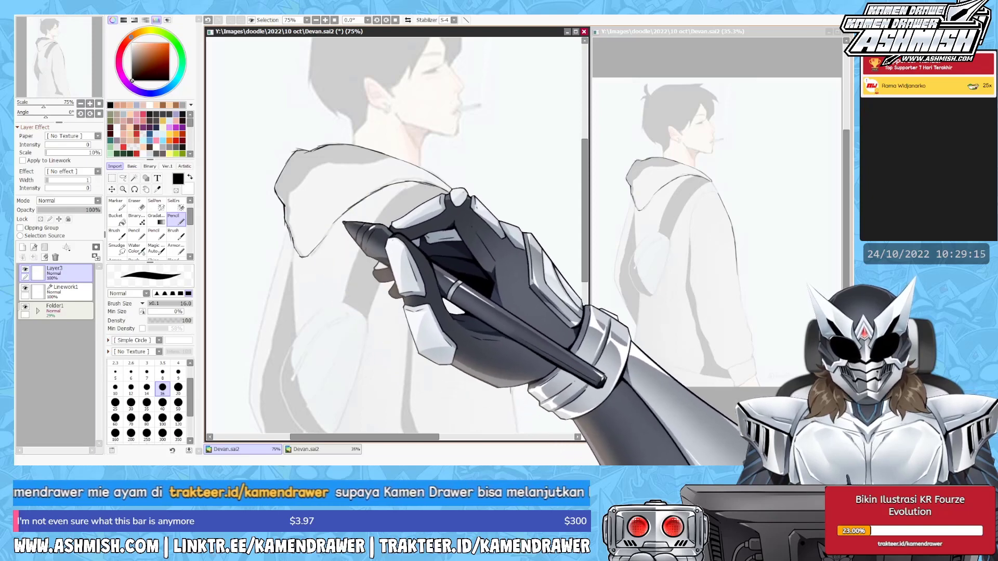
pyautogui.press('-')
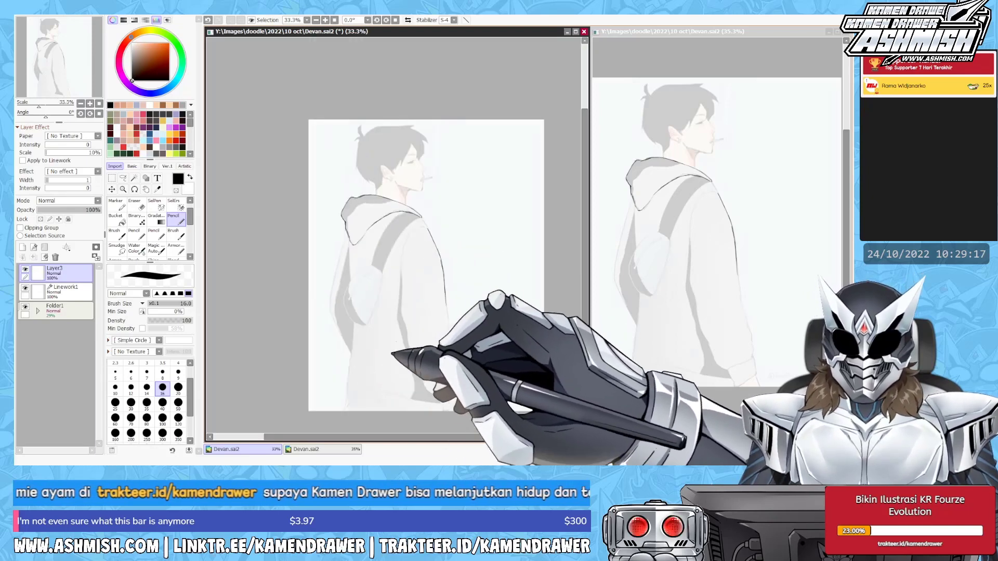
pyautogui.press('+')
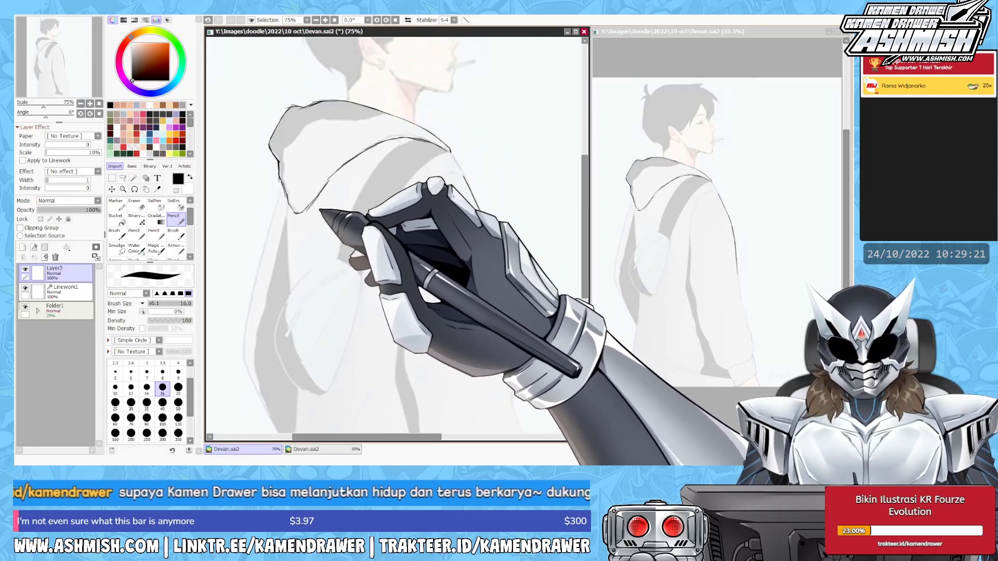
pyautogui.press('-')
pyautogui.press('-')
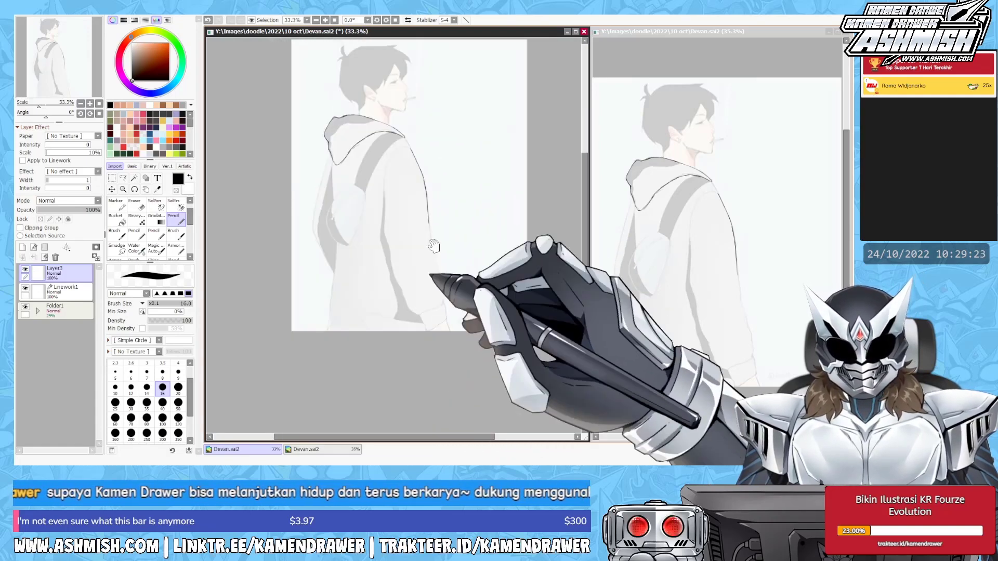
pyautogui.press('+')
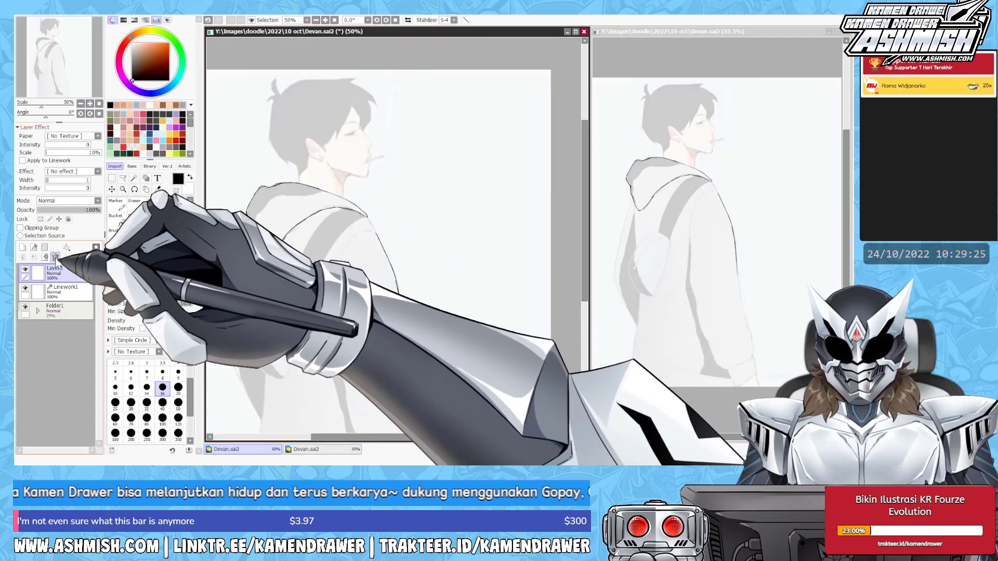
# Delete the Layer3 pencil sketch and zoom in on the torso.
pyautogui.click(56, 257)
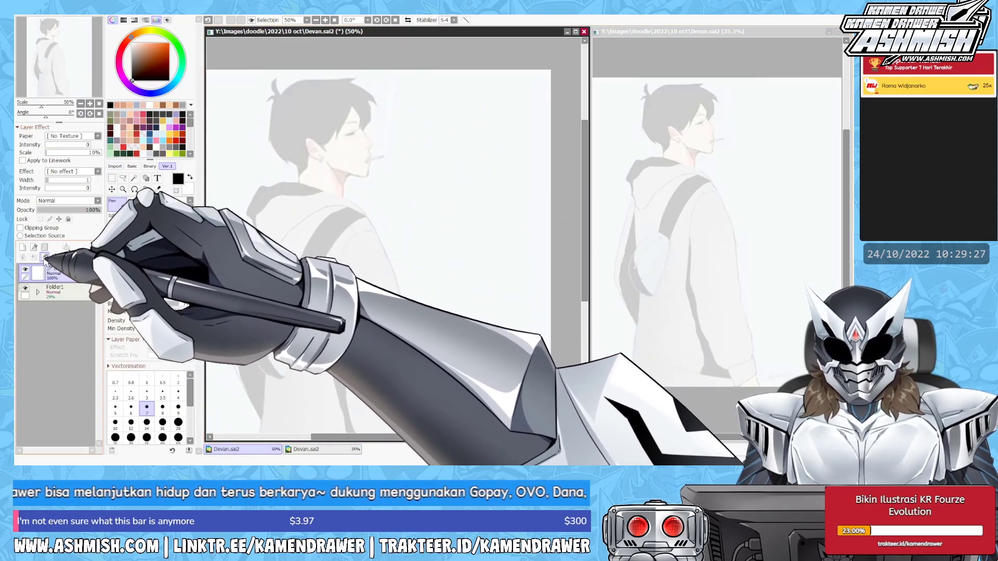
pyautogui.scroll(1, 348, 272)
pyautogui.moveTo(301, 322)
pyautogui.mouseDown()
pyautogui.moveTo(348, 272)
pyautogui.moveTo(361, 291)
pyautogui.mouseUp()
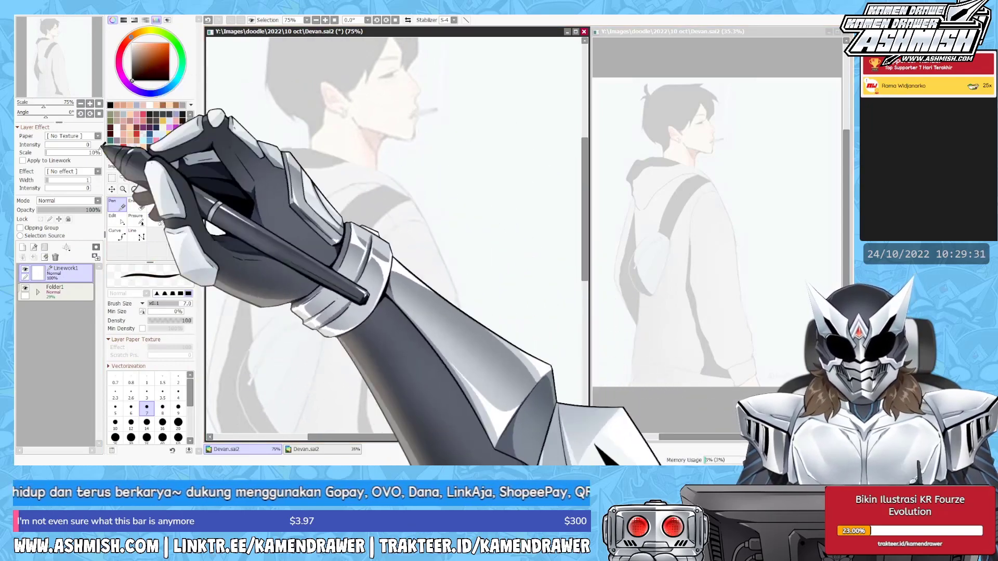
# Ink the hoodie's shoulder line on Linework1, mirroring the canvas to check it.
pyautogui.press('h')
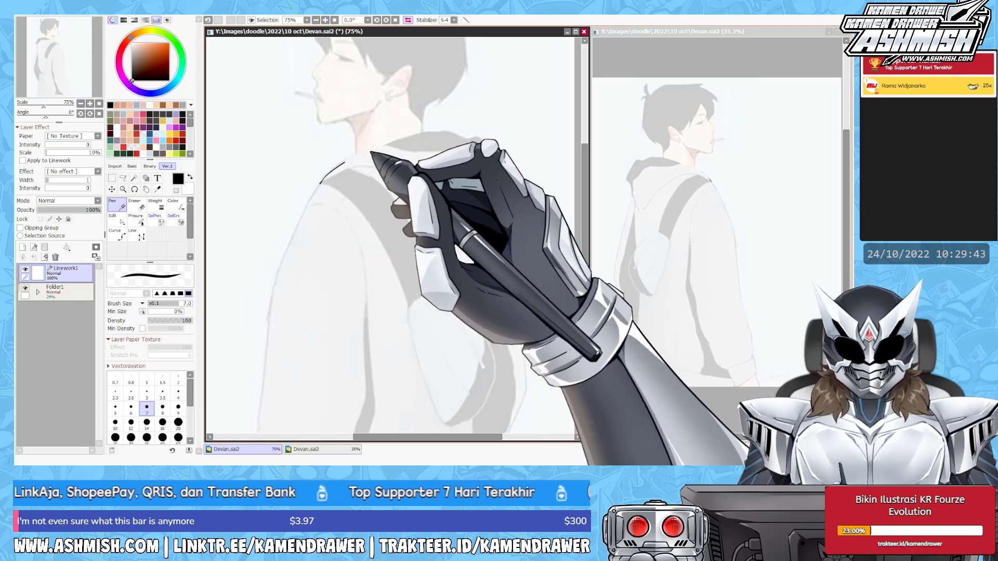
pyautogui.moveTo(345, 162); pyautogui.dragTo(377, 148)
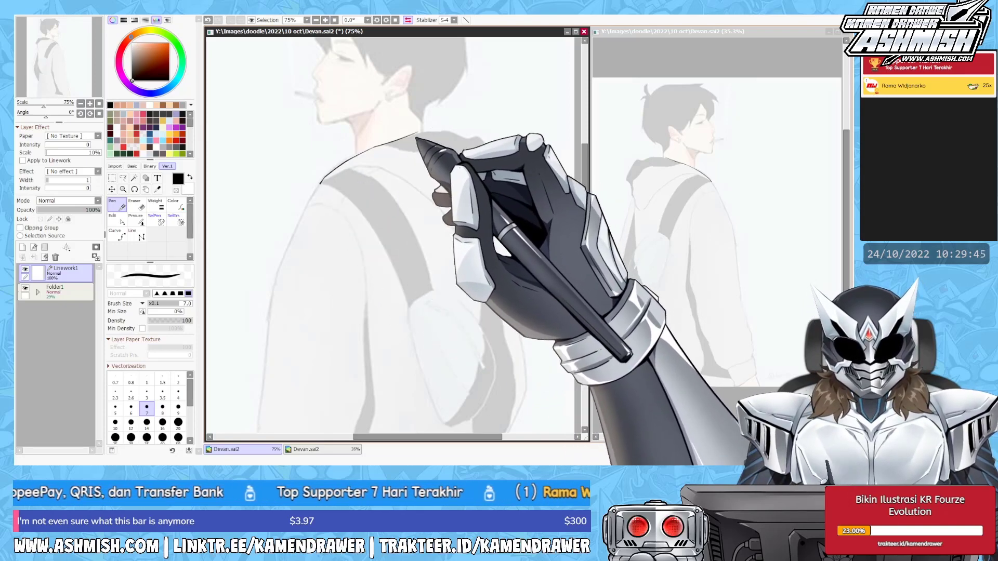
pyautogui.press('h')
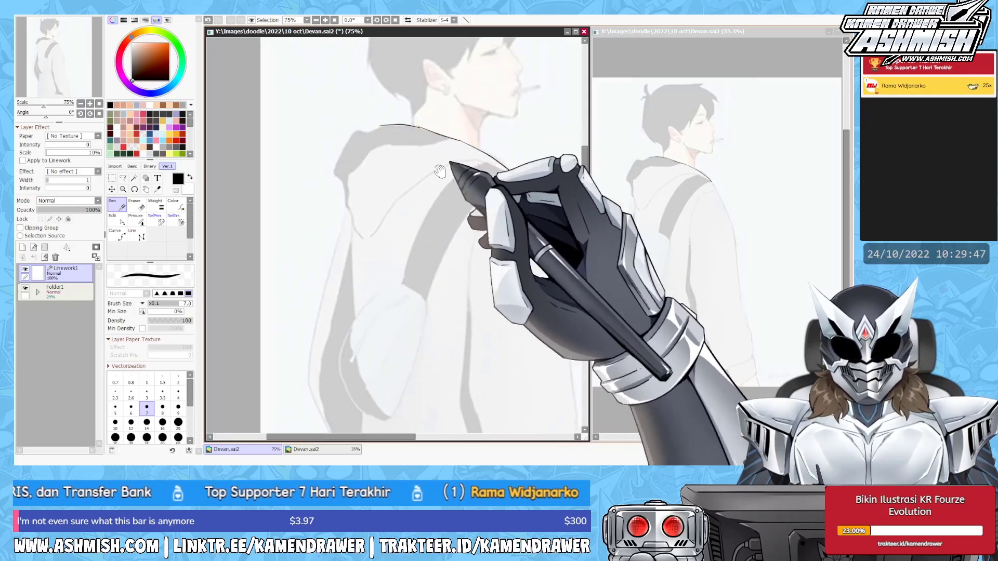
pyautogui.moveTo(356, 163); pyautogui.dragTo(362, 194)
pyautogui.scroll(1, 387, 176)
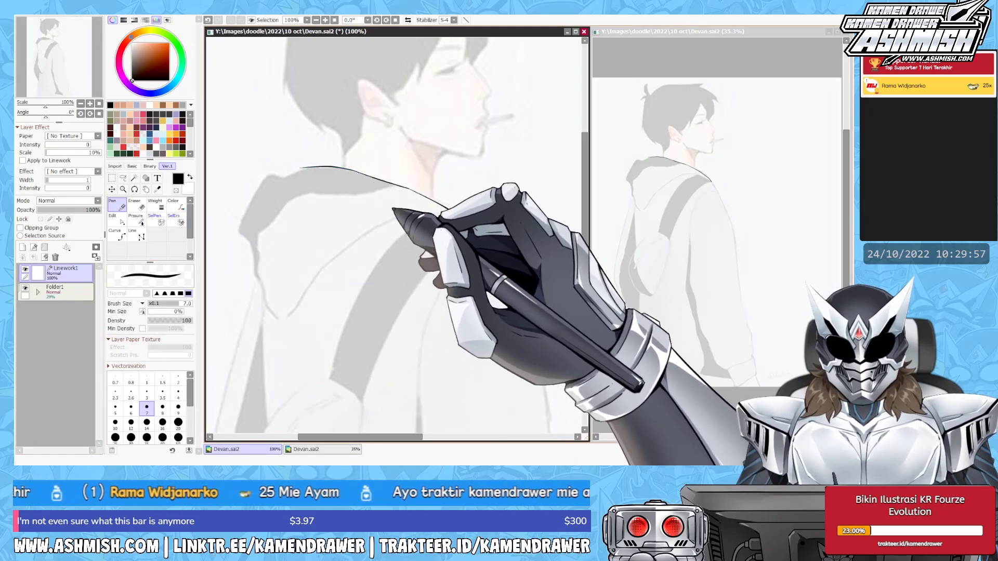
pyautogui.press('h')
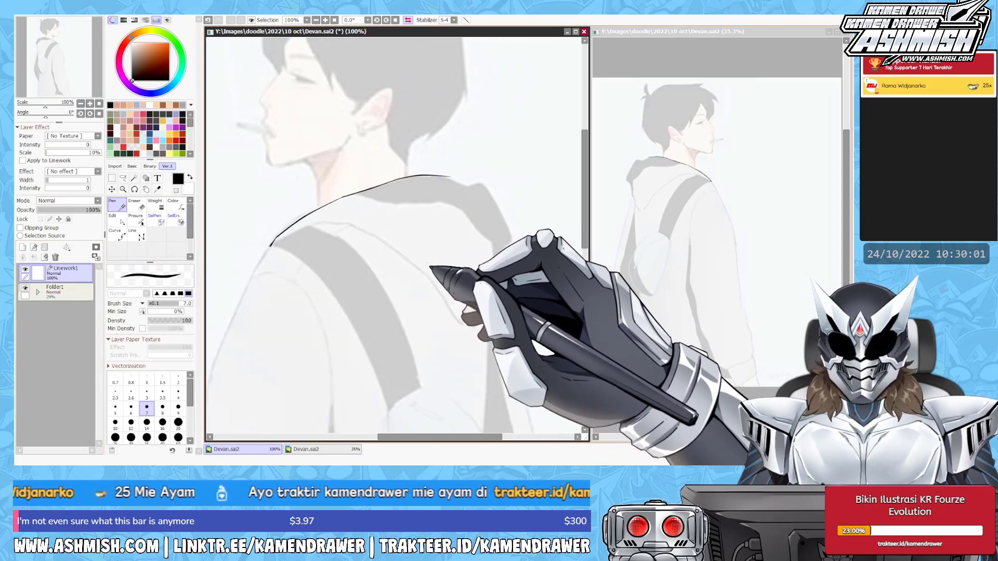
pyautogui.press('h')
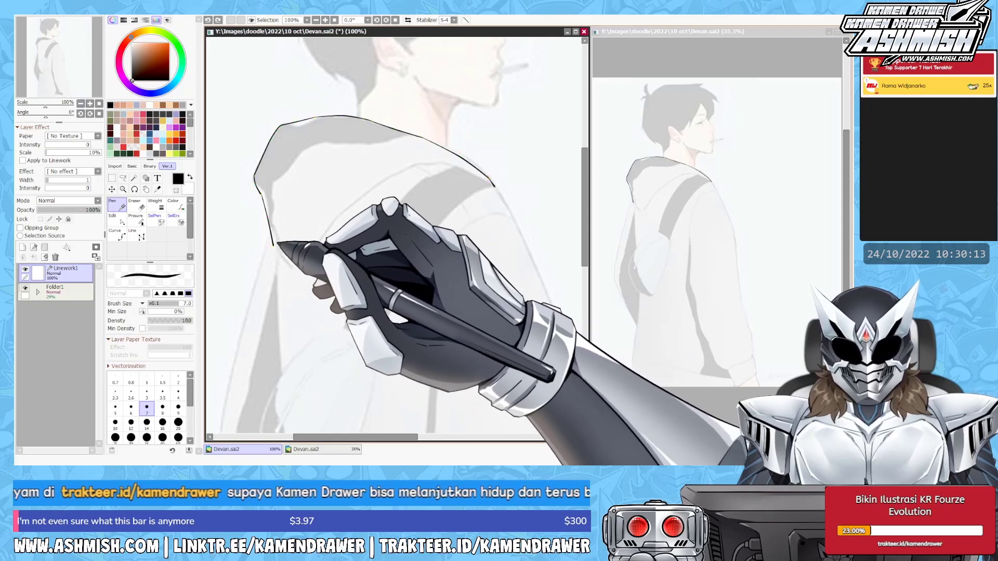
# Ink the hood's lower outline over the faded sketch and mirror-check it.
pyautogui.moveTo(270, 234); pyautogui.dragTo(358, 202)
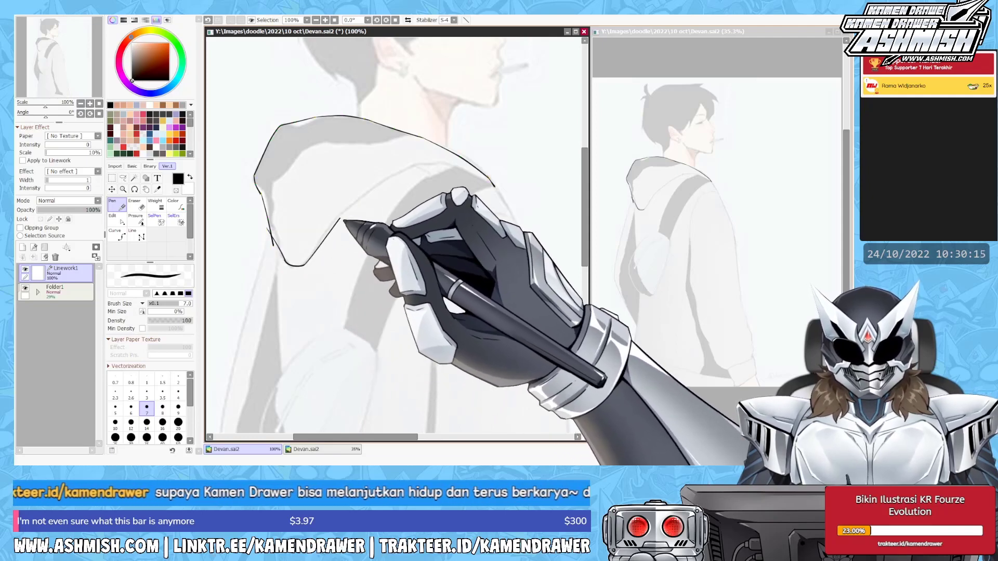
pyautogui.press('h')
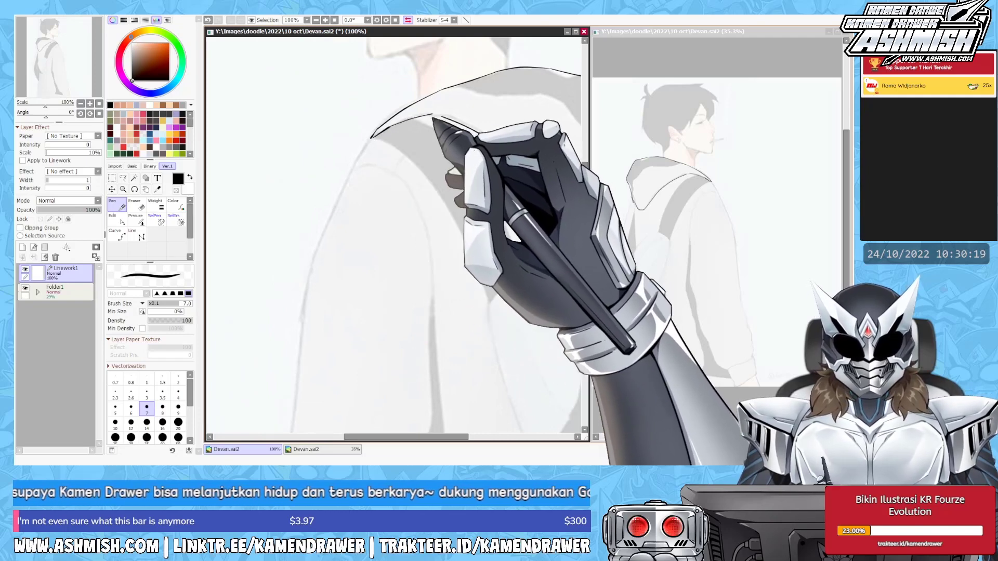
pyautogui.press('e')
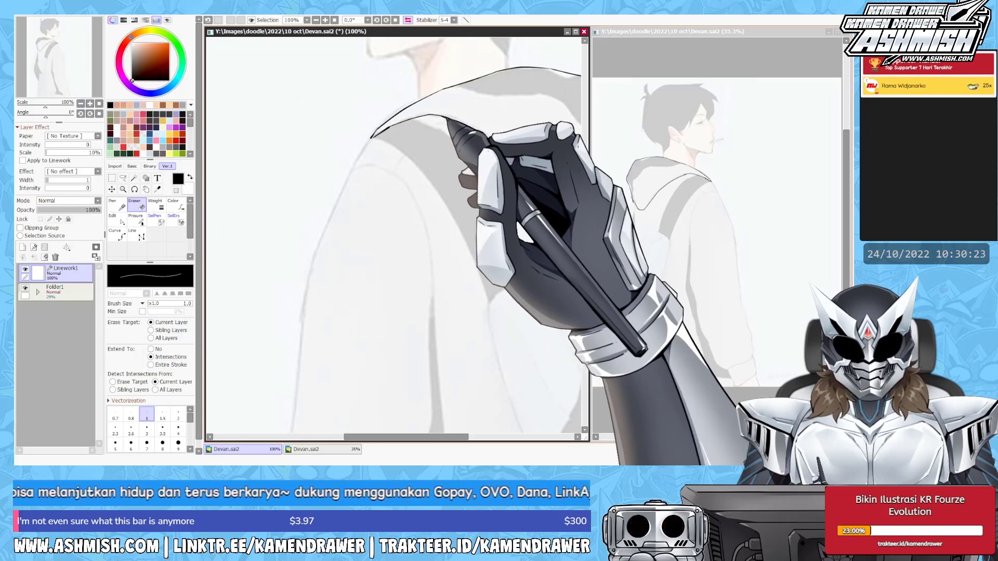
pyautogui.scroll(-2, 442, 118)
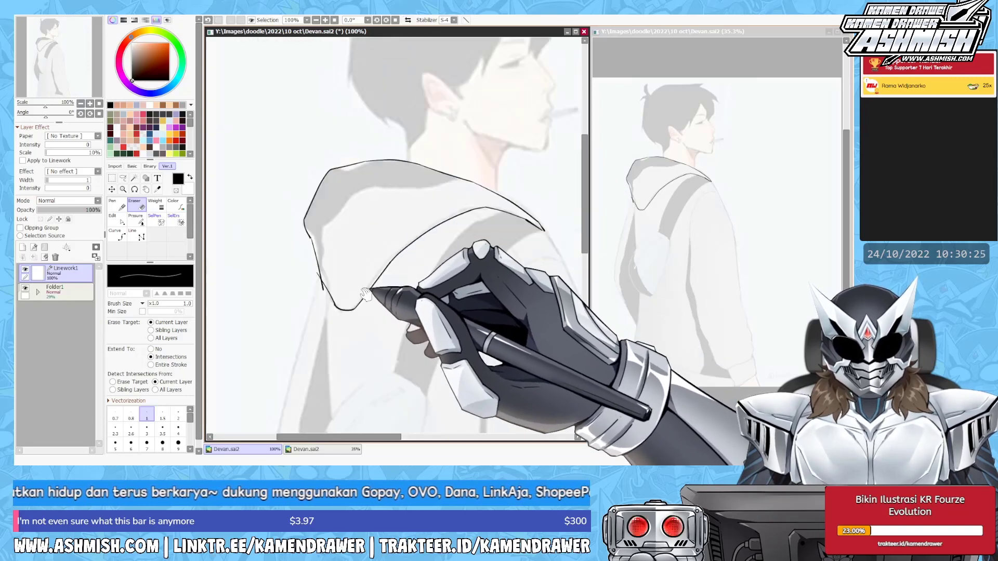
pyautogui.moveTo(422, 298); pyautogui.dragTo(385, 344)
pyautogui.scroll(1, 385, 344)
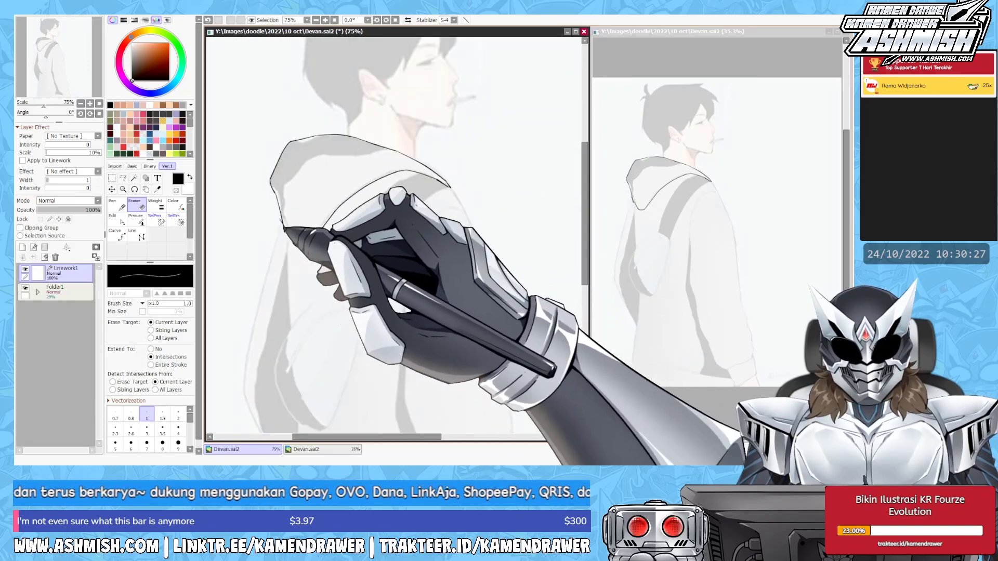
# Erase overshooting strokes so the hood outline, including its inner opening, closes cleanly.
pyautogui.moveTo(330, 313); pyautogui.dragTo(343, 319)
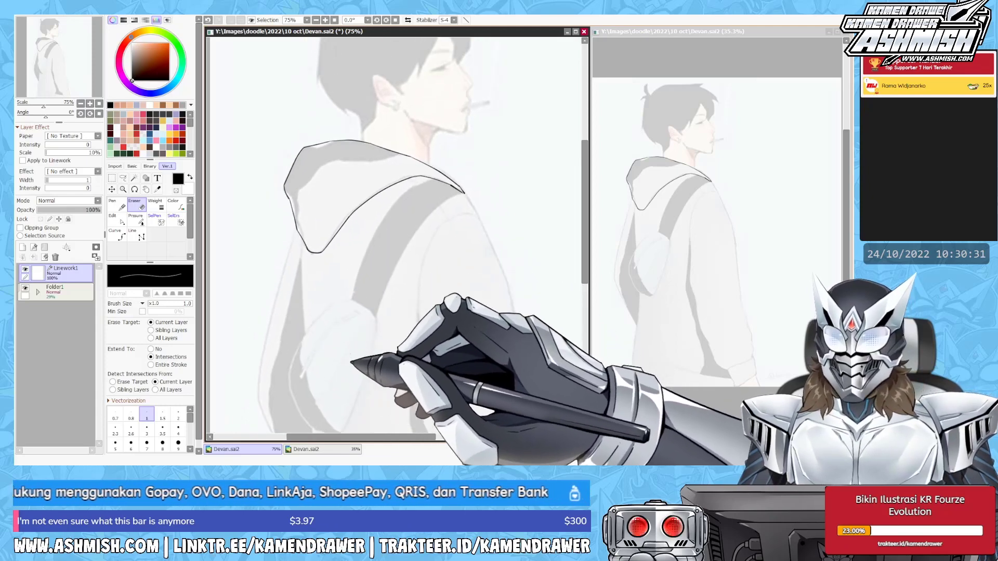
pyautogui.scroll(1, 299, 237)
pyautogui.moveTo(300, 236); pyautogui.dragTo(315, 231)
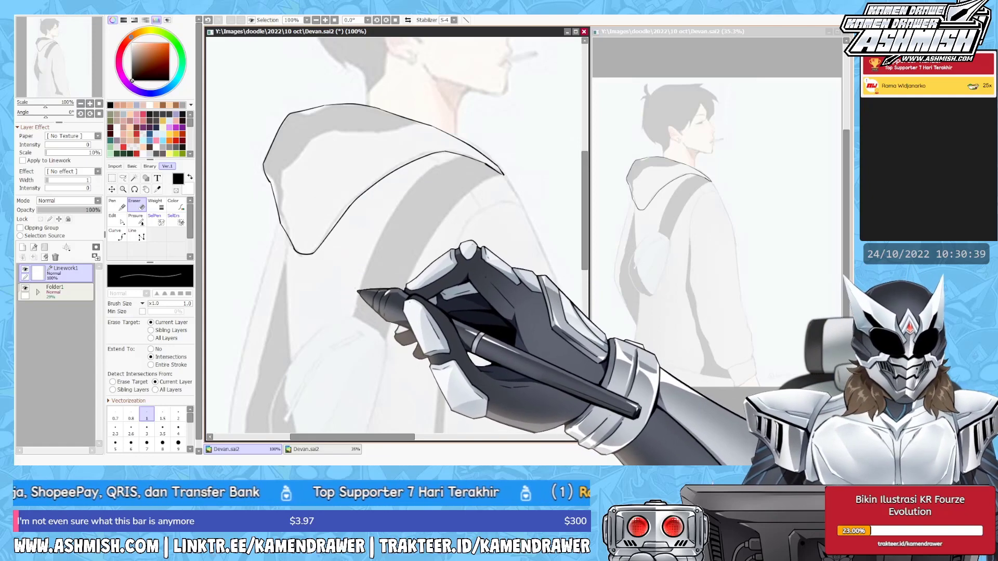
pyautogui.scroll(-1, 395, 322)
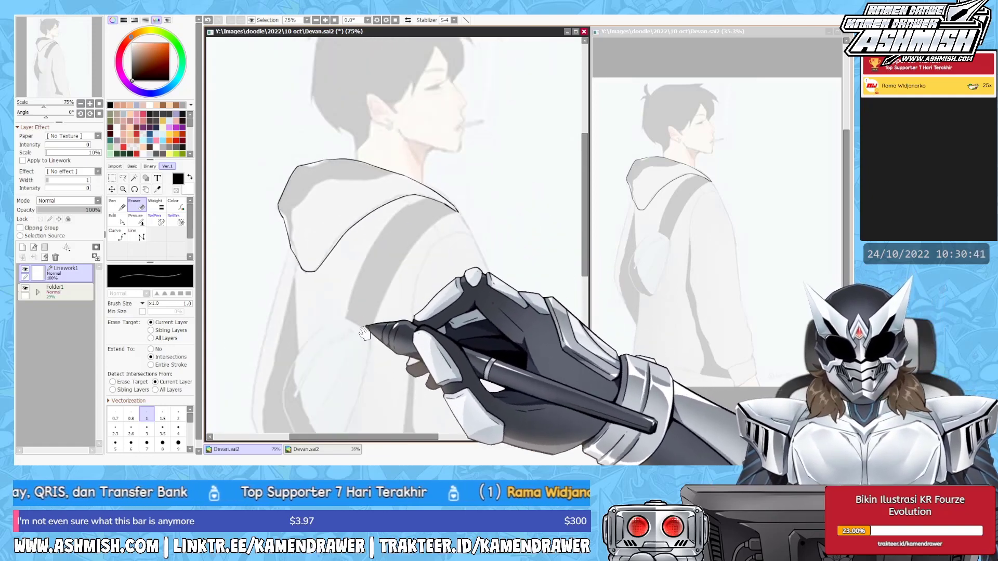
pyautogui.moveTo(374, 338); pyautogui.dragTo(436, 339)
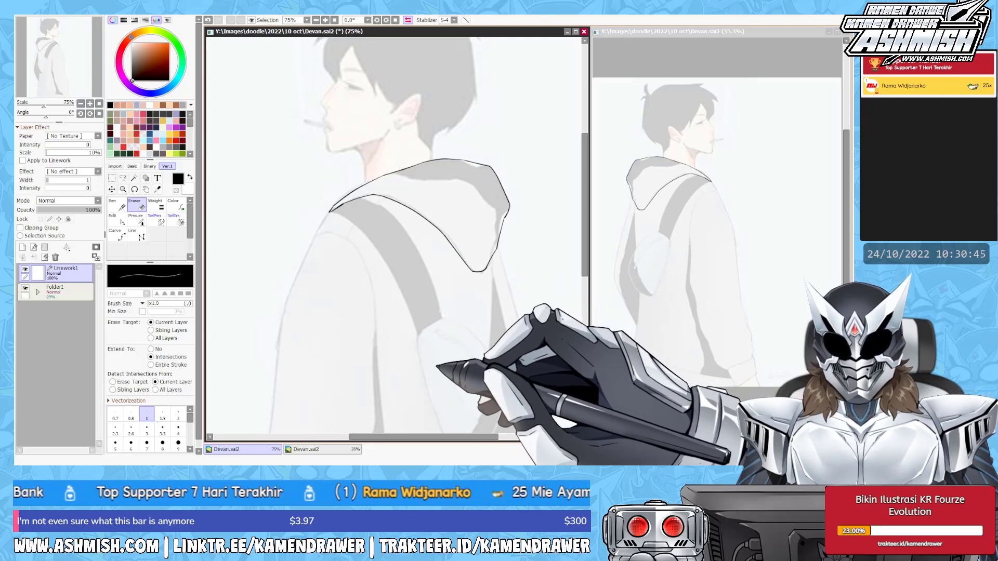
pyautogui.scroll(1, 395, 234)
pyautogui.moveTo(401, 268); pyautogui.dragTo(265, 227)
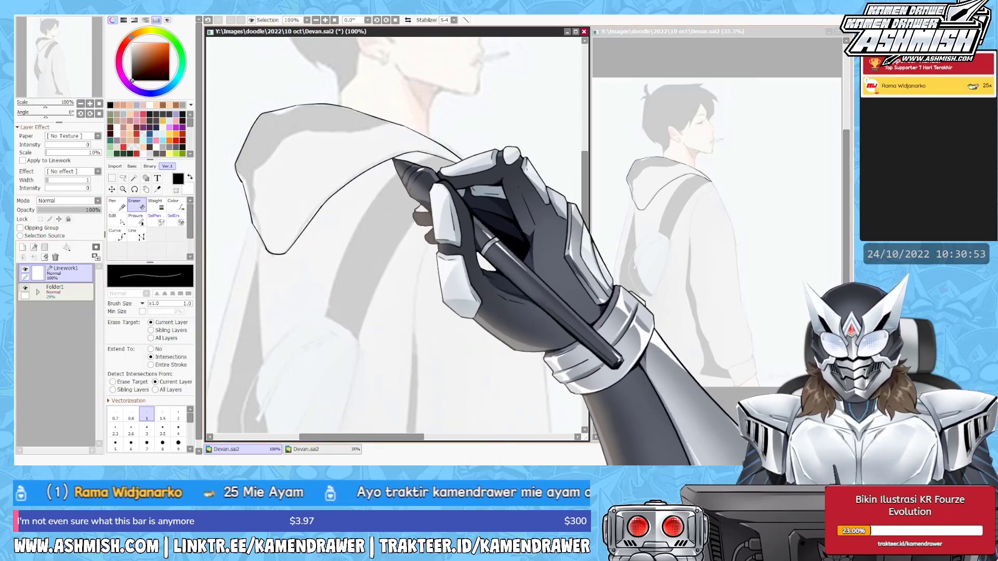
pyautogui.scroll(3, 359, 253)
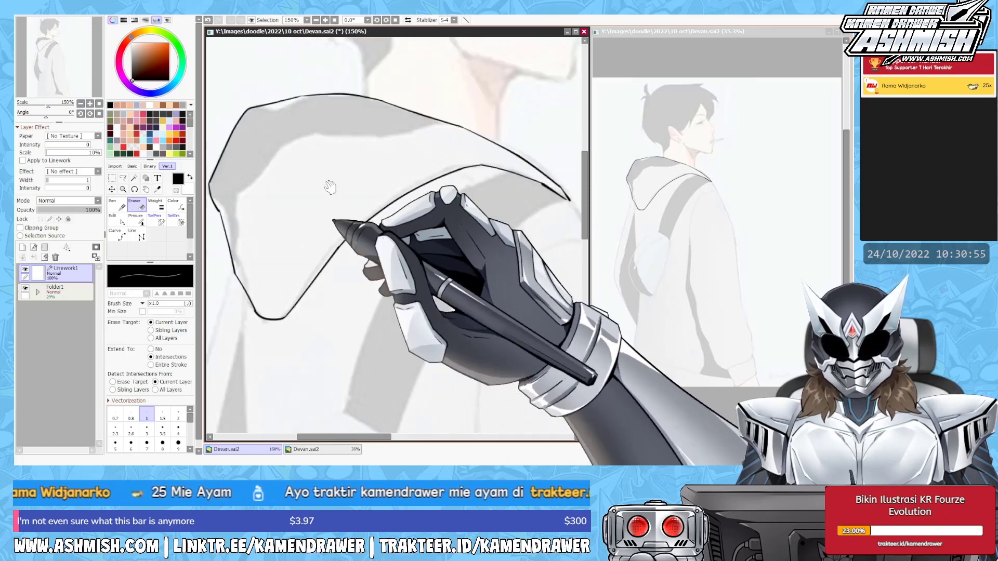
pyautogui.scroll(2, 359, 254)
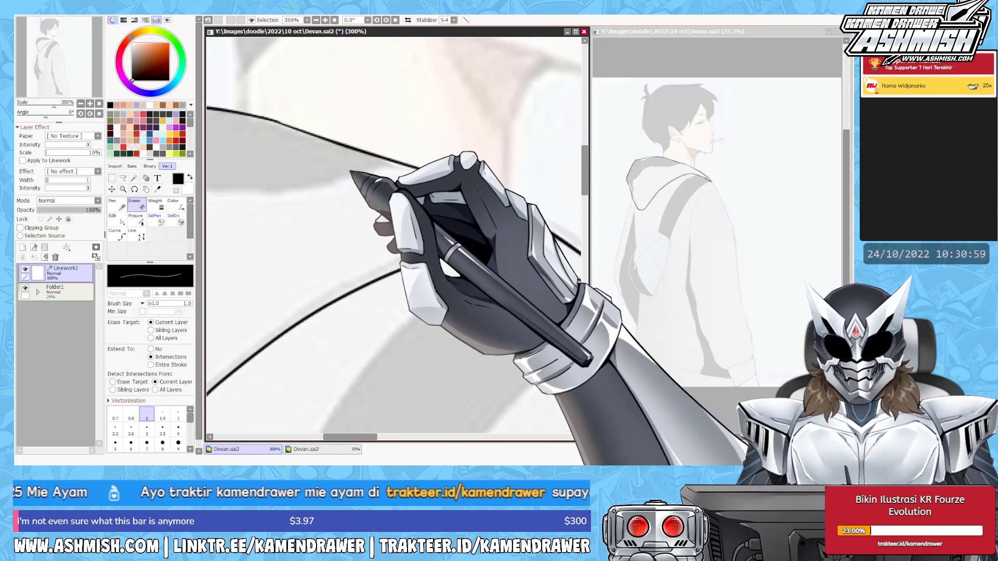
pyautogui.scroll(-2, 353, 234)
pyautogui.scroll(-3, 358, 270)
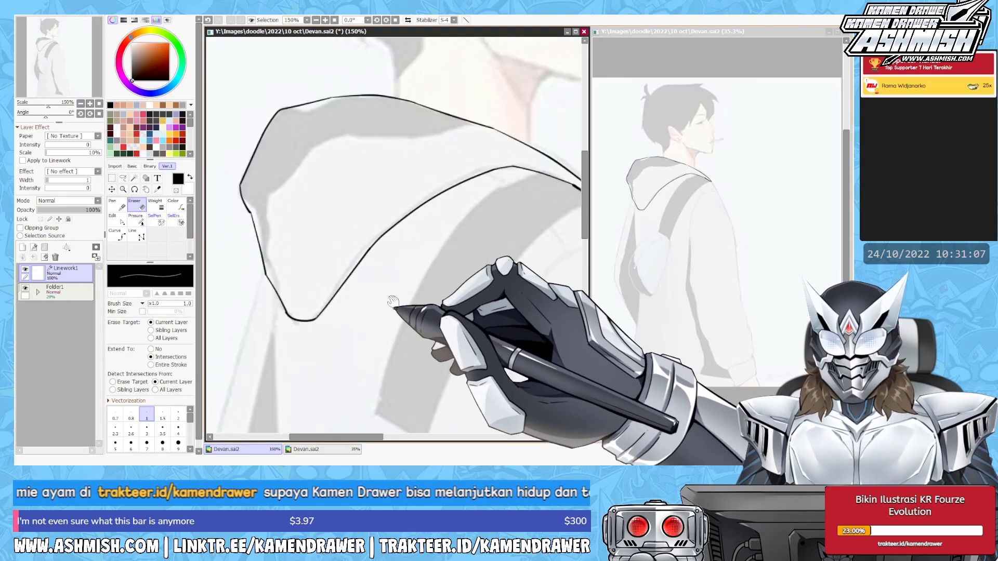
pyautogui.moveTo(378, 313)
pyautogui.mouseDown()
pyautogui.moveTo(353, 369)
pyautogui.moveTo(373, 292)
pyautogui.moveTo(326, 183)
pyautogui.mouseUp()
pyautogui.scroll(-1, 353, 369)
pyautogui.press('n')
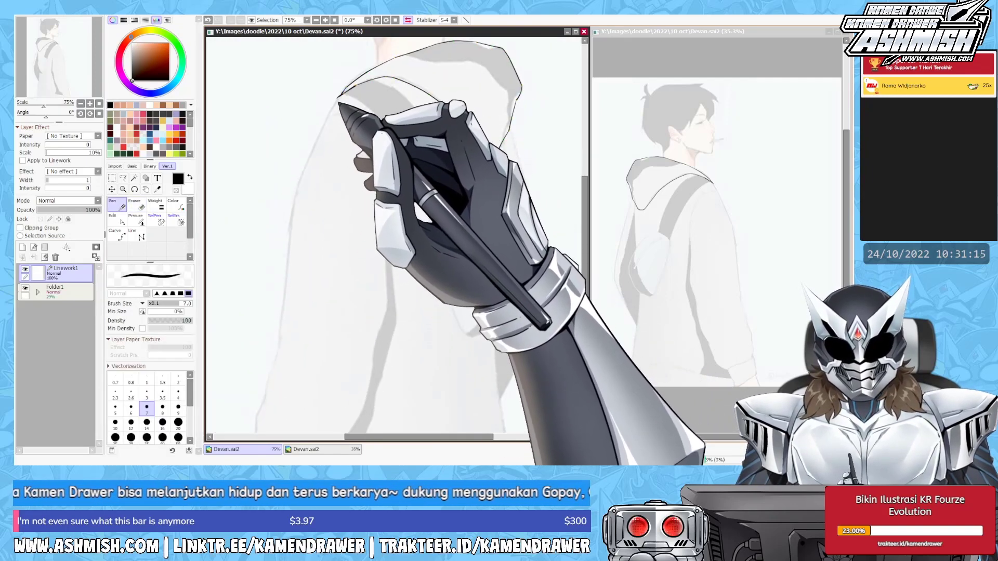
# Carry the hood's left edge down the hoodie's back as one line, erasing stray ends.
pyautogui.moveTo(327, 130); pyautogui.dragTo(287, 197)
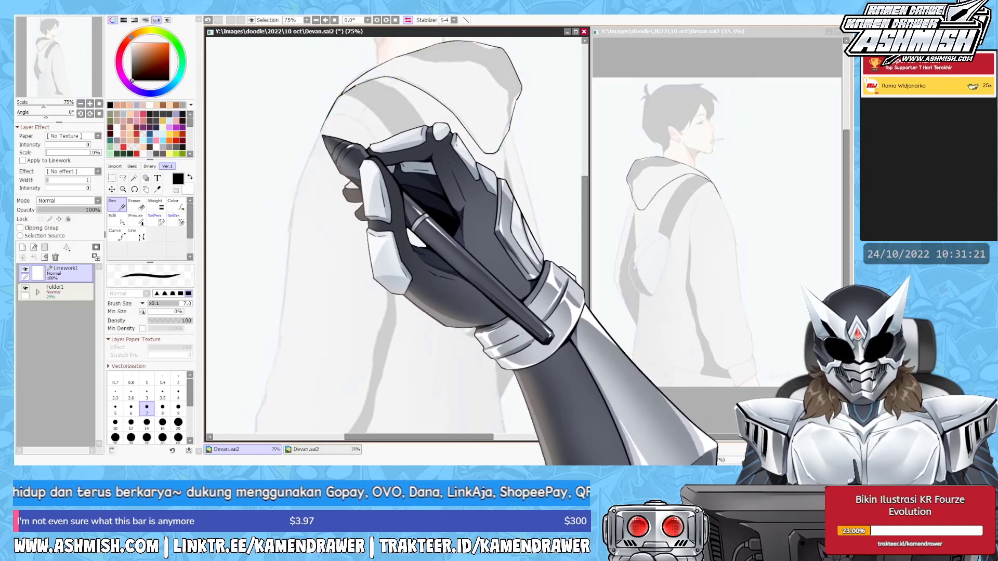
pyautogui.keyDown('ctrl'); pyautogui.click(326, 130); pyautogui.keyUp('ctrl')
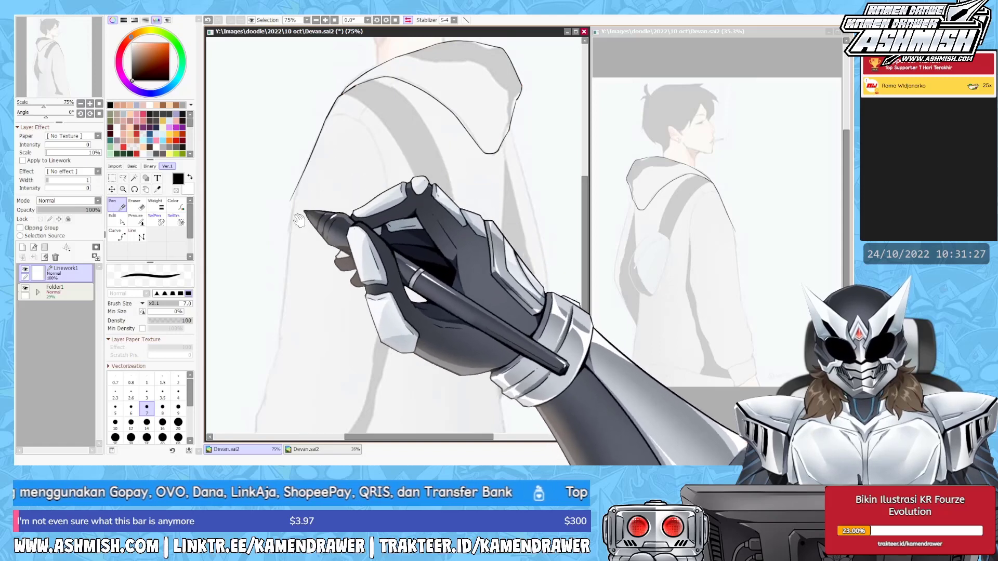
pyautogui.scroll(-2, 395, 234)
pyautogui.moveTo(318, 98); pyautogui.dragTo(304, 234)
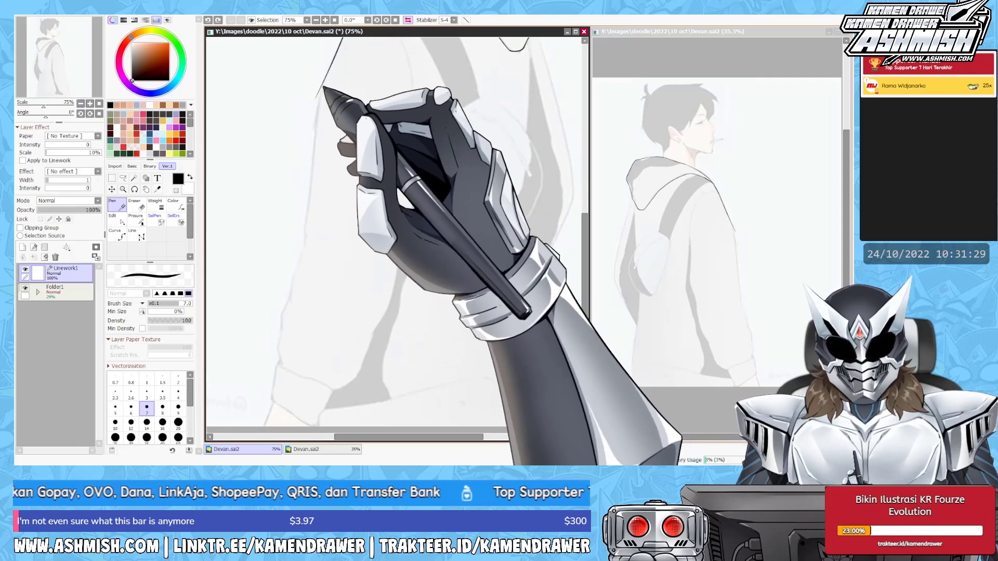
pyautogui.press('e')
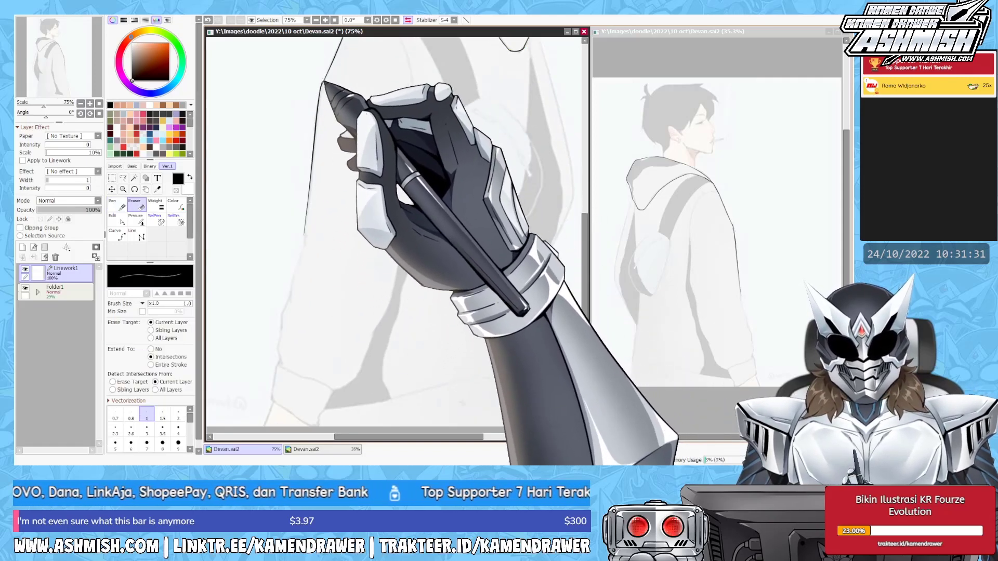
pyautogui.moveTo(338, 127)
pyautogui.mouseDown()
pyautogui.moveTo(320, 189)
pyautogui.moveTo(419, 138)
pyautogui.moveTo(417, 179)
pyautogui.moveTo(439, 251)
pyautogui.mouseUp()
pyautogui.press('n')
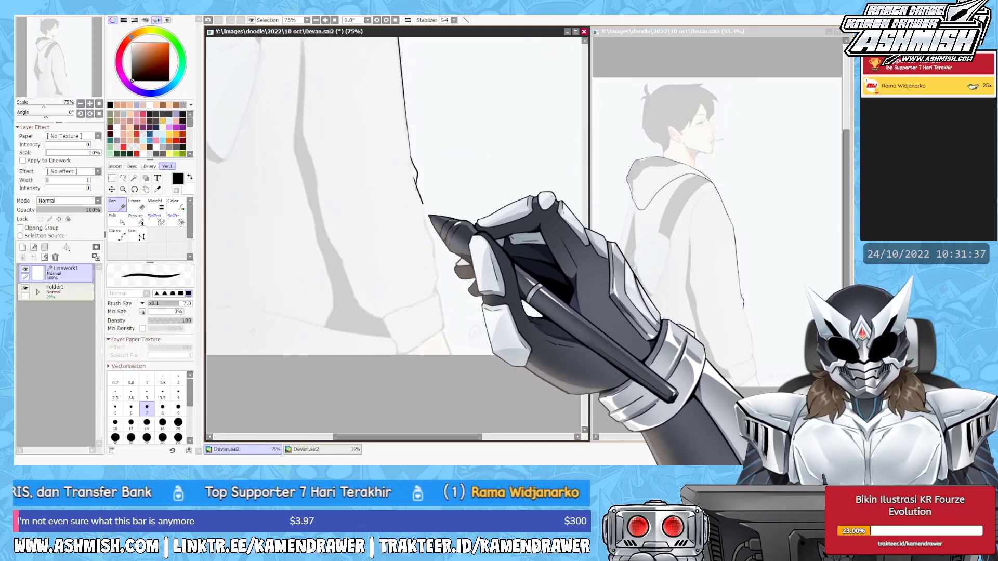
# Mirror the canvas to check the lineart, then restore the normal view.
pyautogui.press('h')
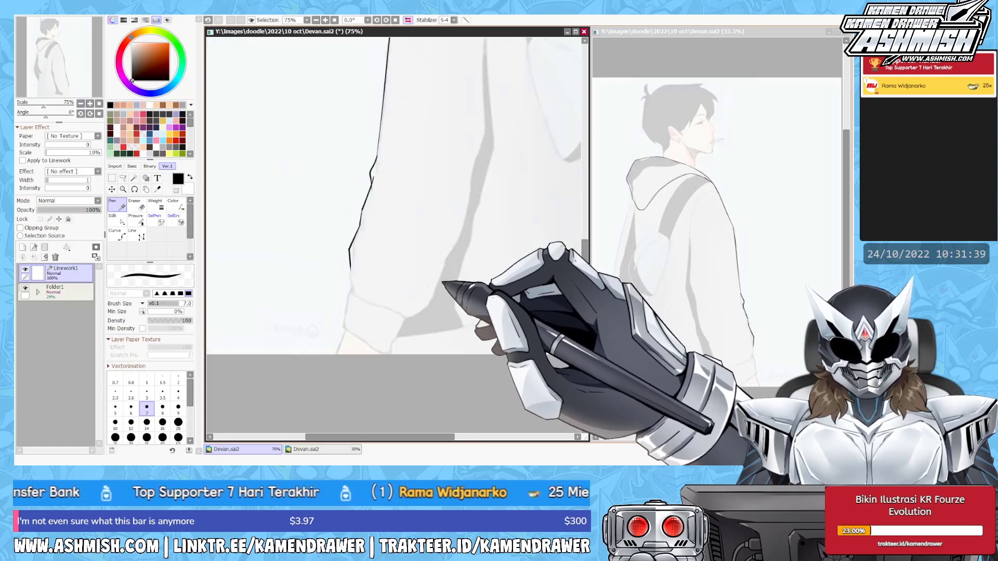
pyautogui.scroll(3, 395, 234)
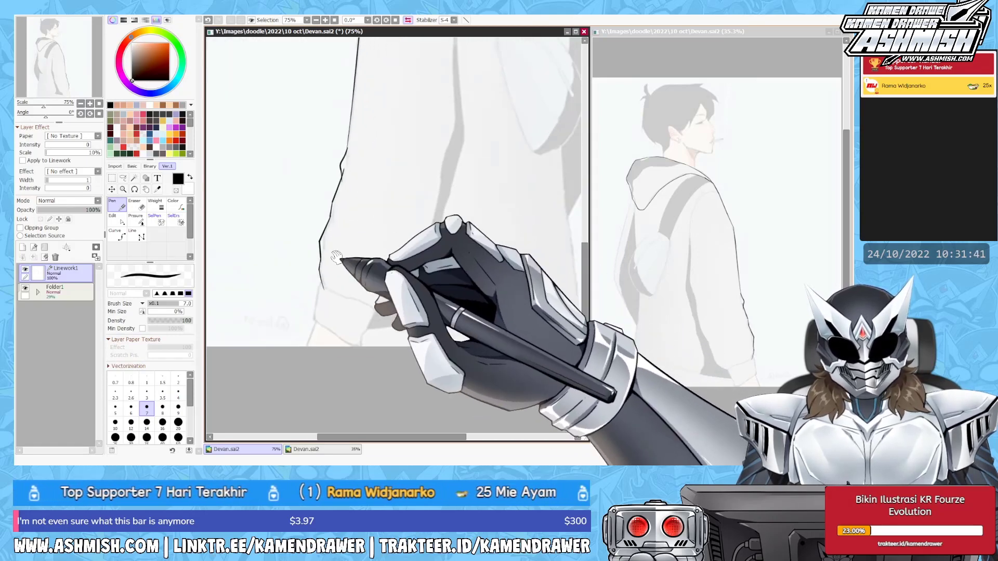
pyautogui.press('e')
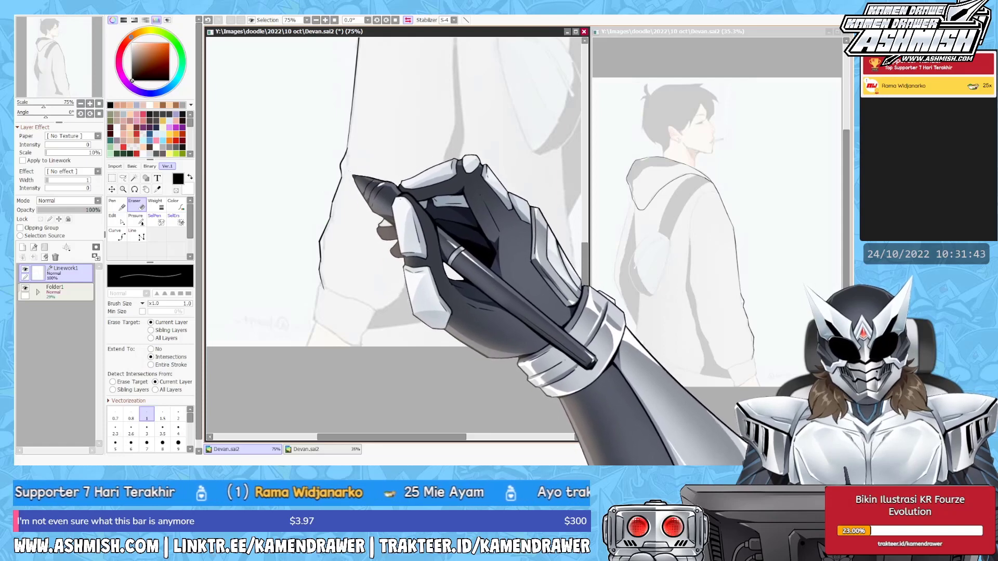
pyautogui.press('n')
pyautogui.press('h')
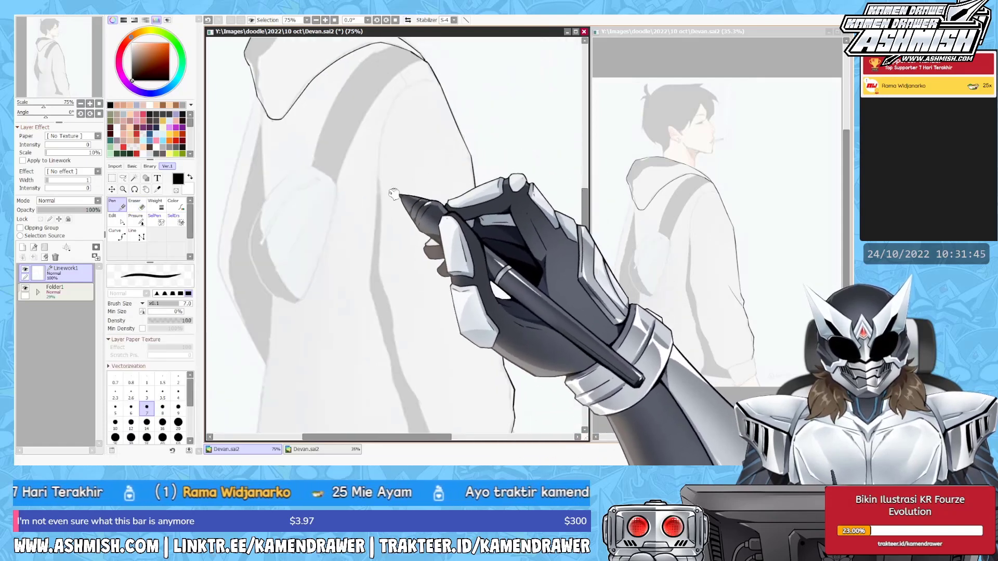
# Ink the sleeve outline down to the cuff, erasing stray bits along the way.
pyautogui.moveTo(431, 82)
pyautogui.mouseDown()
pyautogui.moveTo(397, 97)
pyautogui.moveTo(376, 131)
pyautogui.mouseUp()
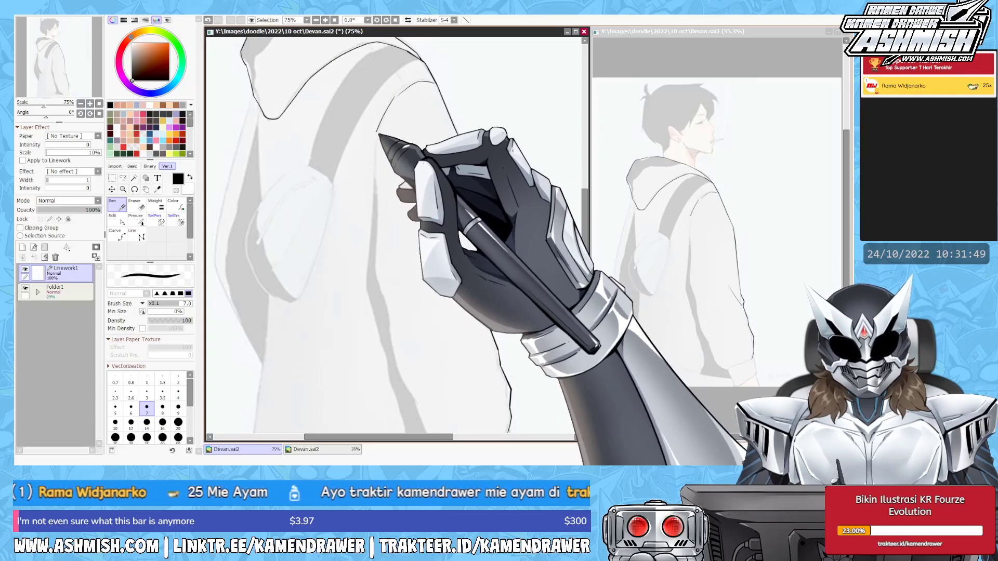
pyautogui.scroll(-3, 378, 186)
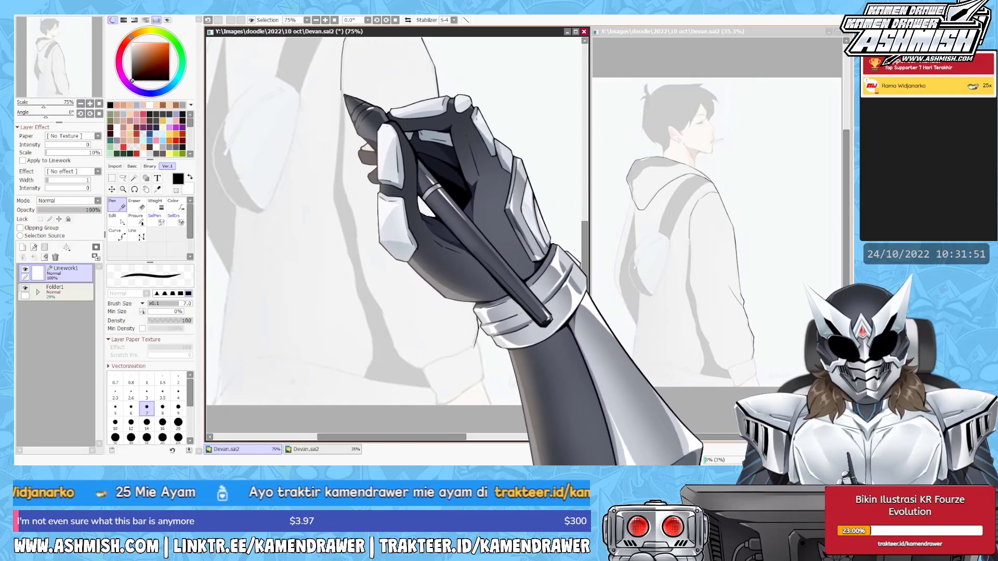
pyautogui.moveTo(341, 182); pyautogui.dragTo(384, 312)
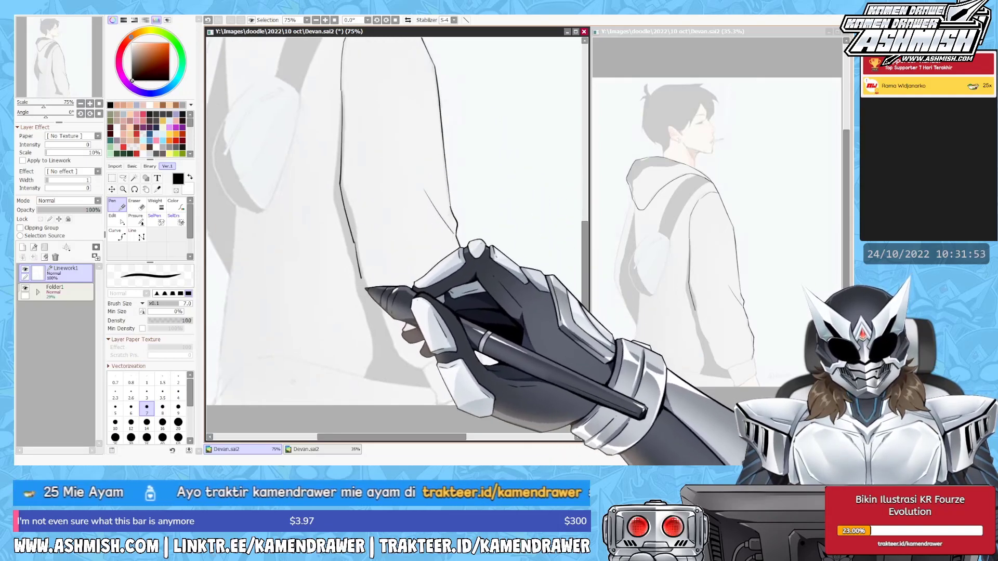
pyautogui.scroll(-4, 364, 291)
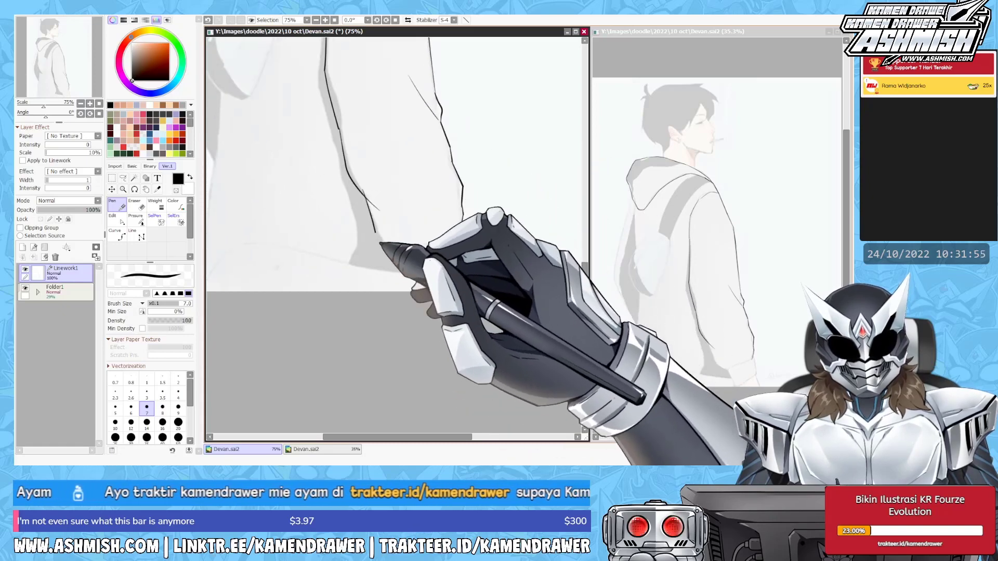
pyautogui.press('e')
pyautogui.moveTo(430, 214); pyautogui.dragTo(389, 158)
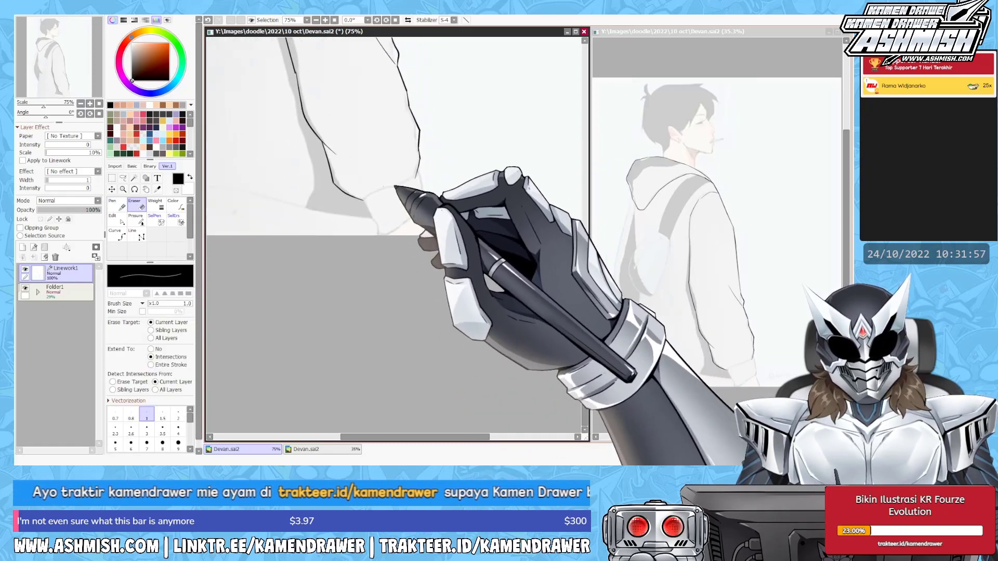
pyautogui.press('n')
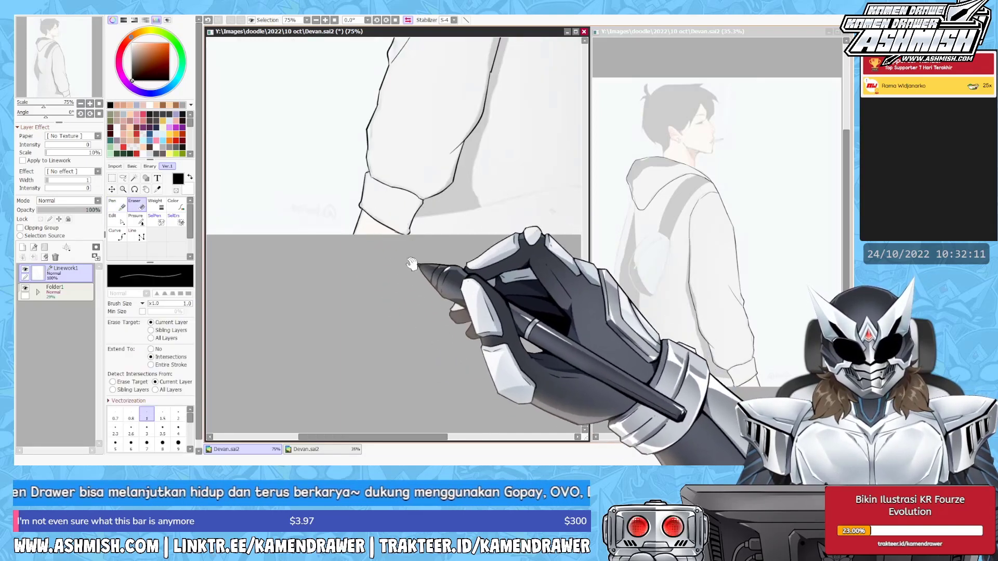
# Toggle Linework1's visibility to compare with the sketch, then undo the stray stroke near the hood.
pyautogui.scroll(10, 395, 234)
pyautogui.scroll(3, 395, 234)
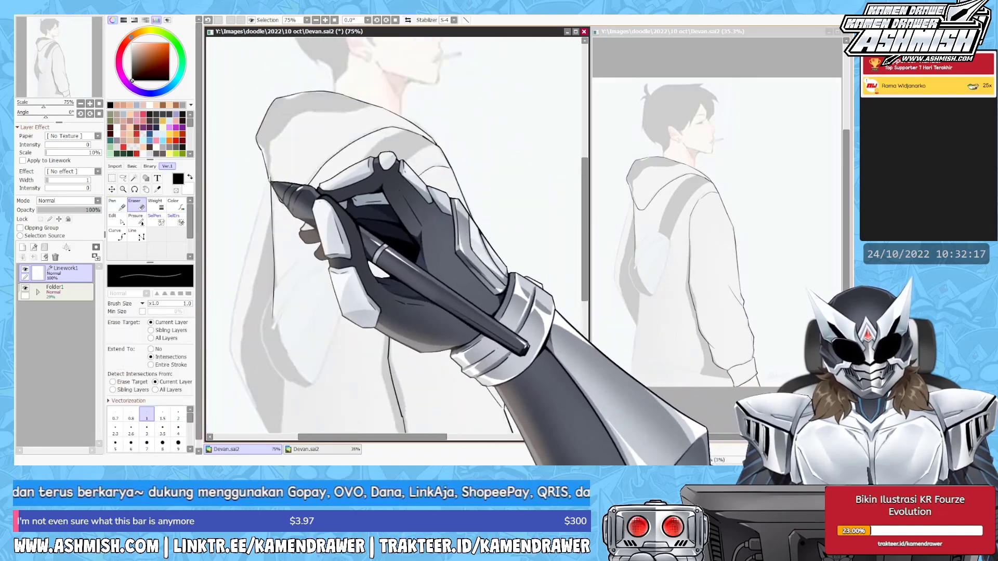
pyautogui.scroll(3, 395, 234)
pyautogui.hscroll(-3, 395, 234)
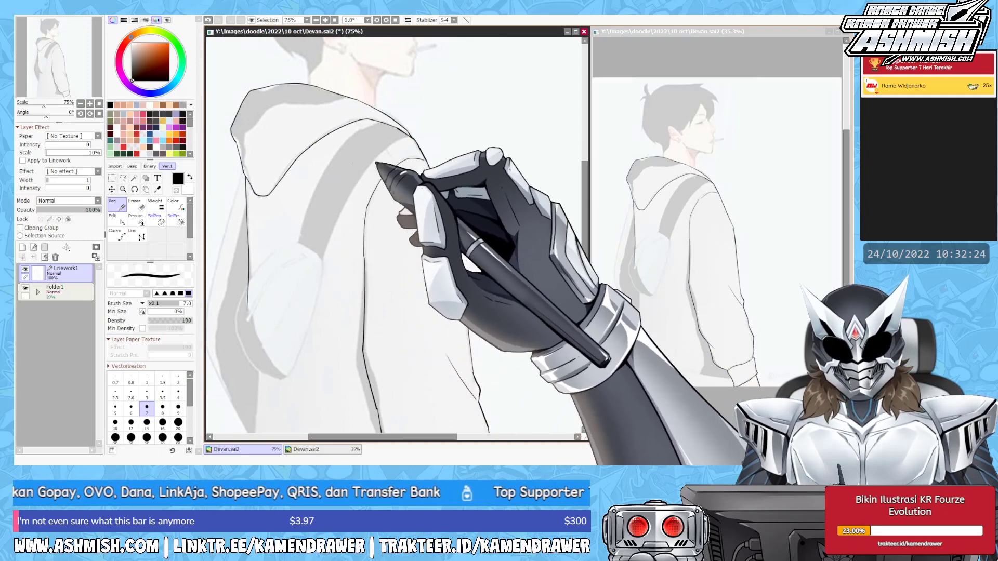
pyautogui.click(25, 270)
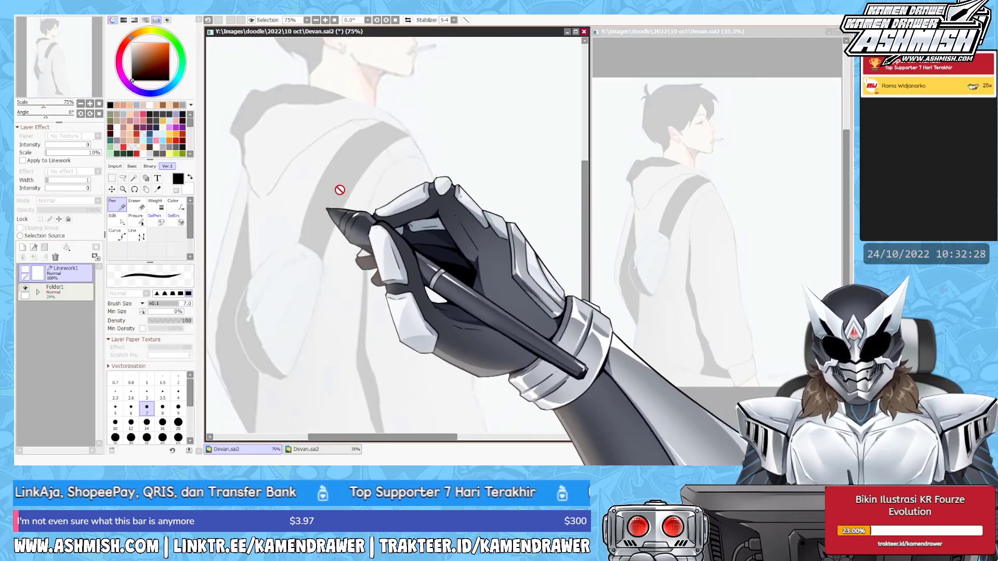
pyautogui.click(25, 269)
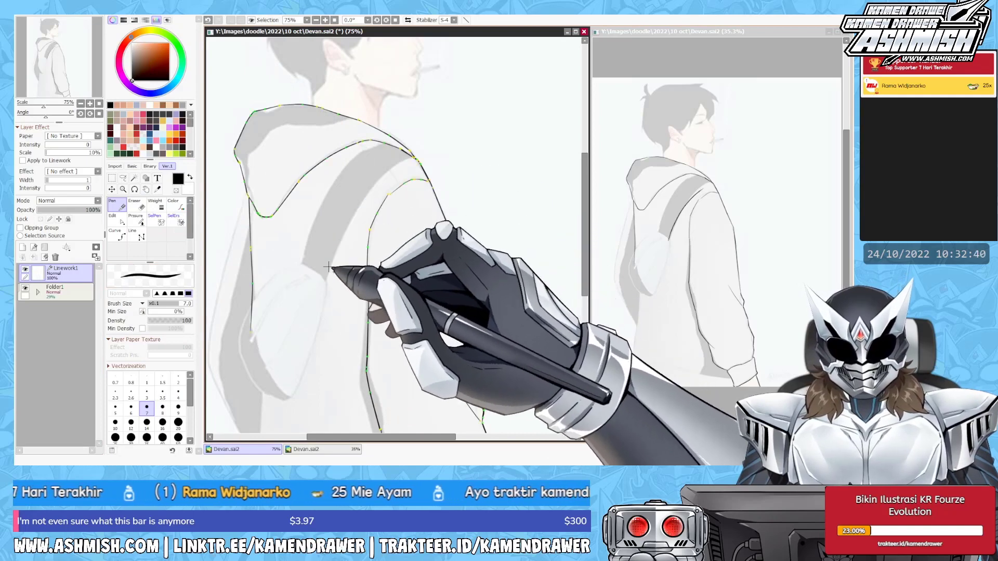
pyautogui.hotkey('ctrl', 'z')
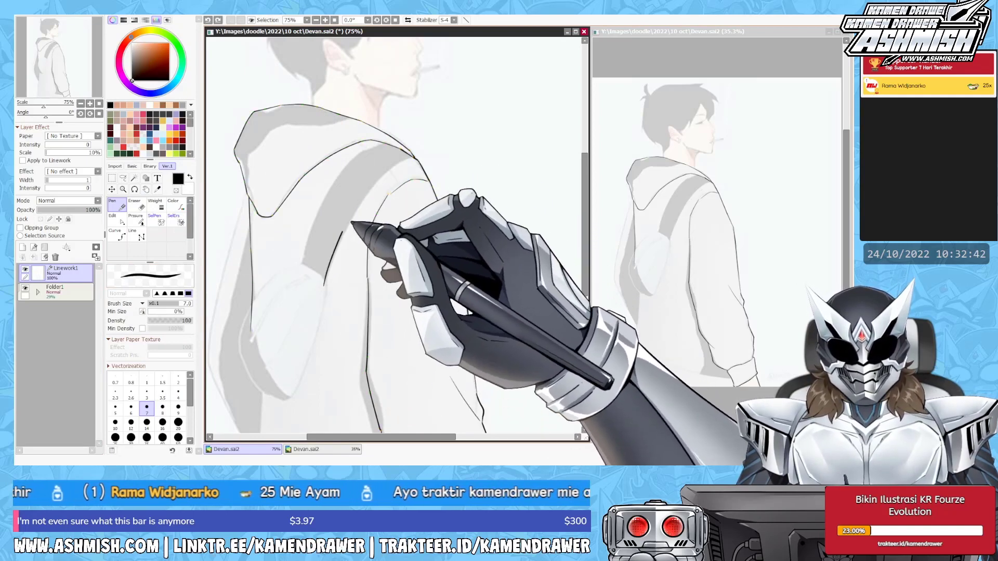
# Draw a contour line down the hood, inspect its vector points, and erase excess.
pyautogui.moveTo(326, 200); pyautogui.dragTo(300, 265)
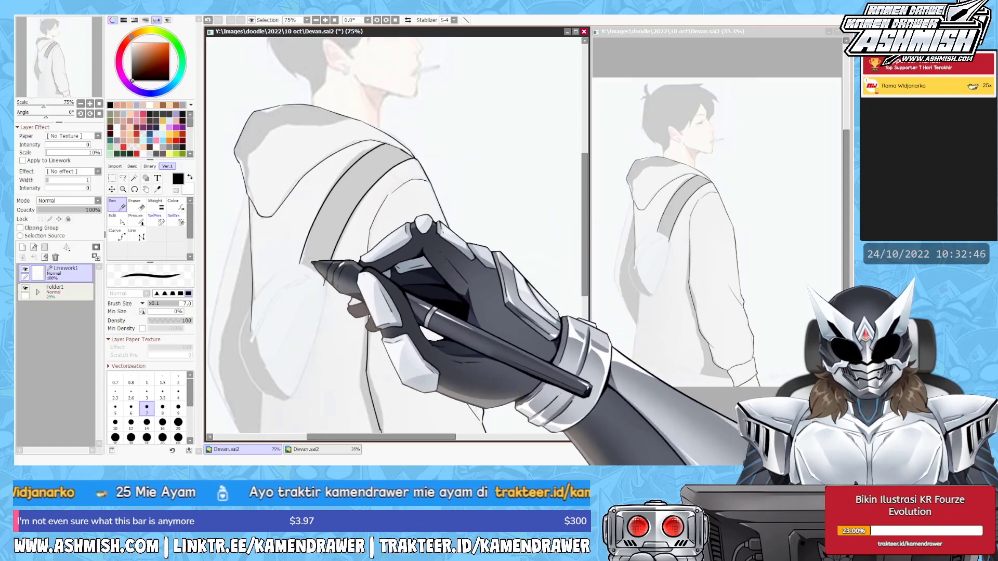
pyautogui.press('ctrl')
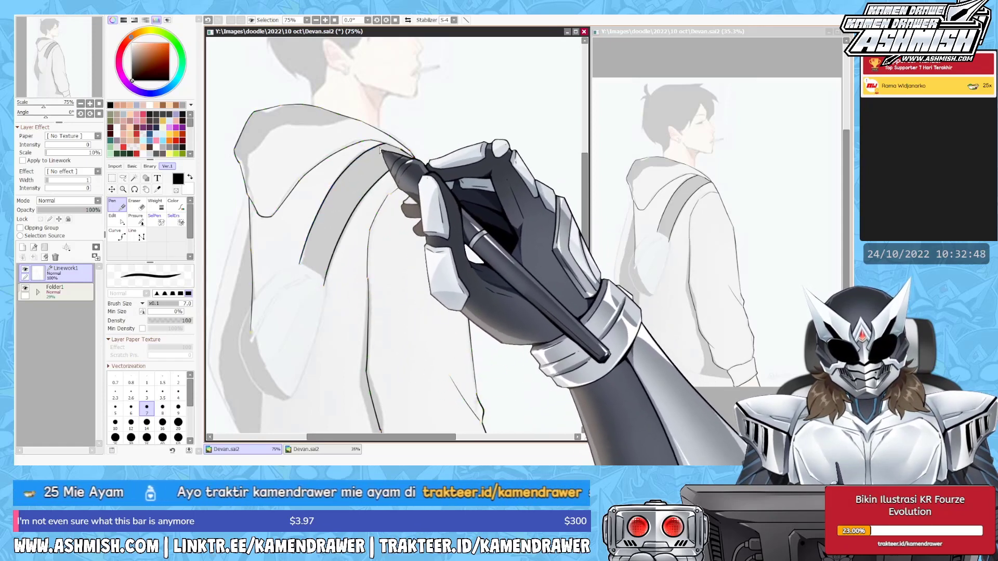
pyautogui.scroll(3, 380, 150)
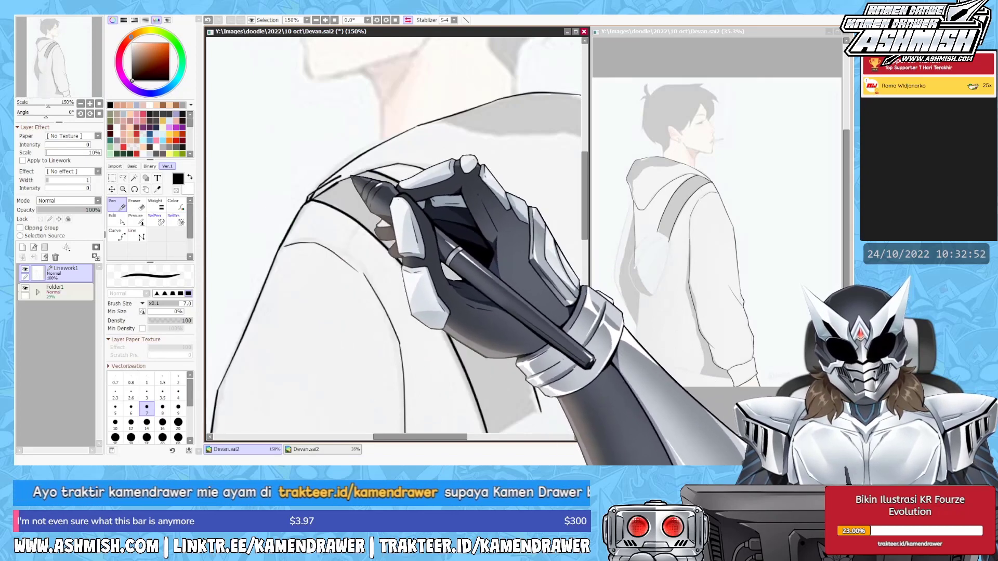
pyautogui.moveTo(370, 172); pyautogui.dragTo(430, 177)
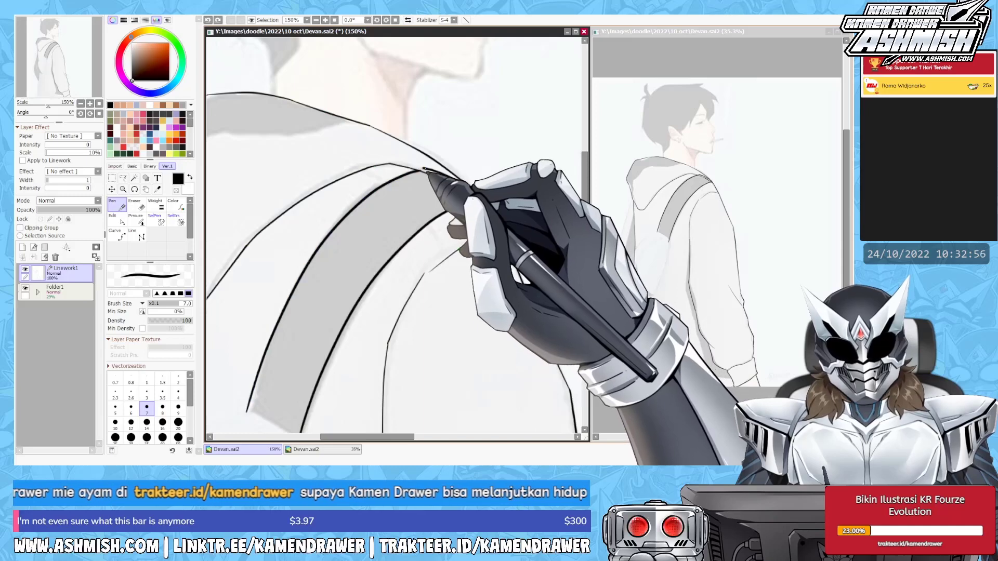
pyautogui.press('e')
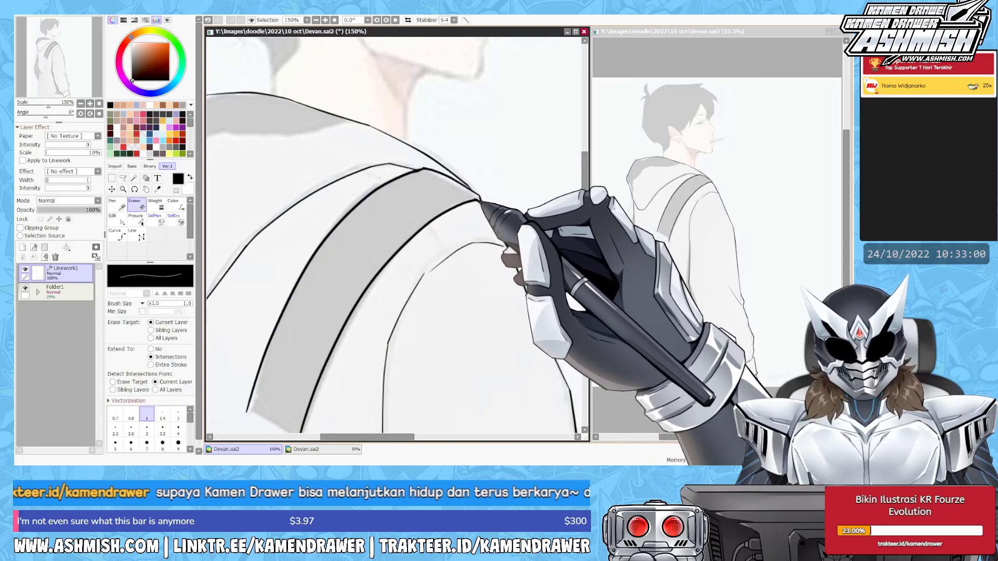
pyautogui.press('-')
pyautogui.press('-')
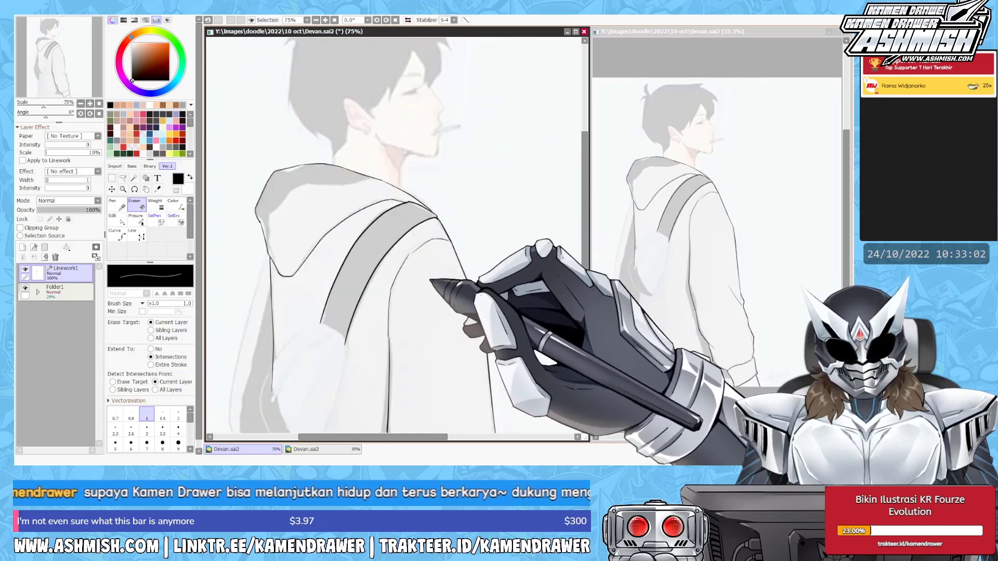
pyautogui.scroll(1, 370, 210)
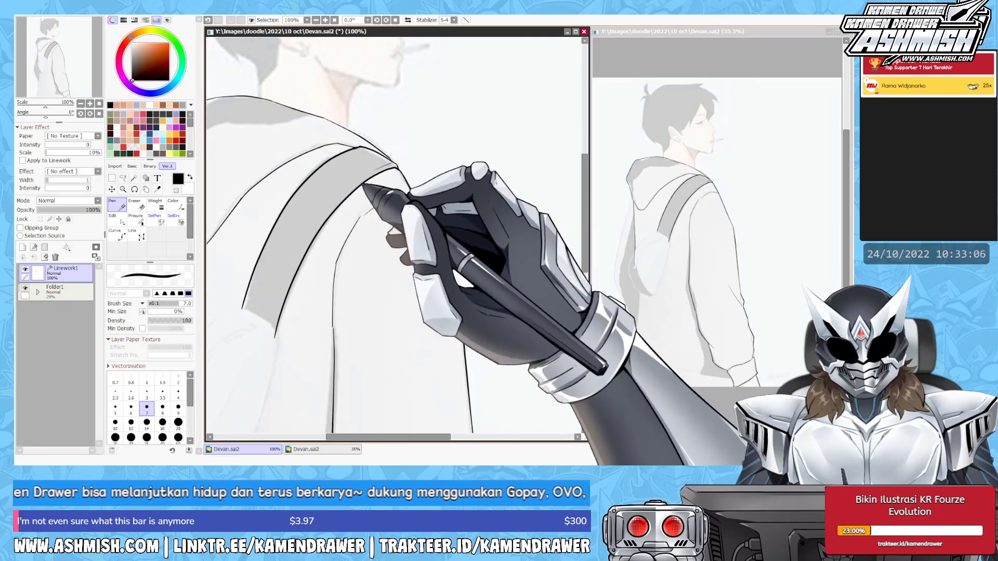
# Mirror-check the canvas, then ink the shoulder strap and rounded sling bag outline.
pyautogui.press('h')
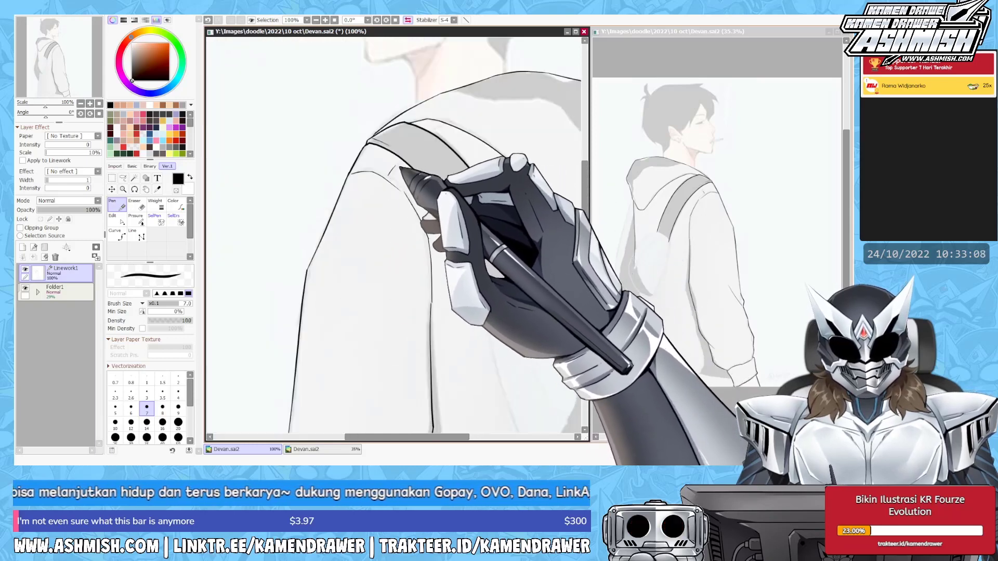
pyautogui.press('h')
pyautogui.scroll(-1, 363, 225)
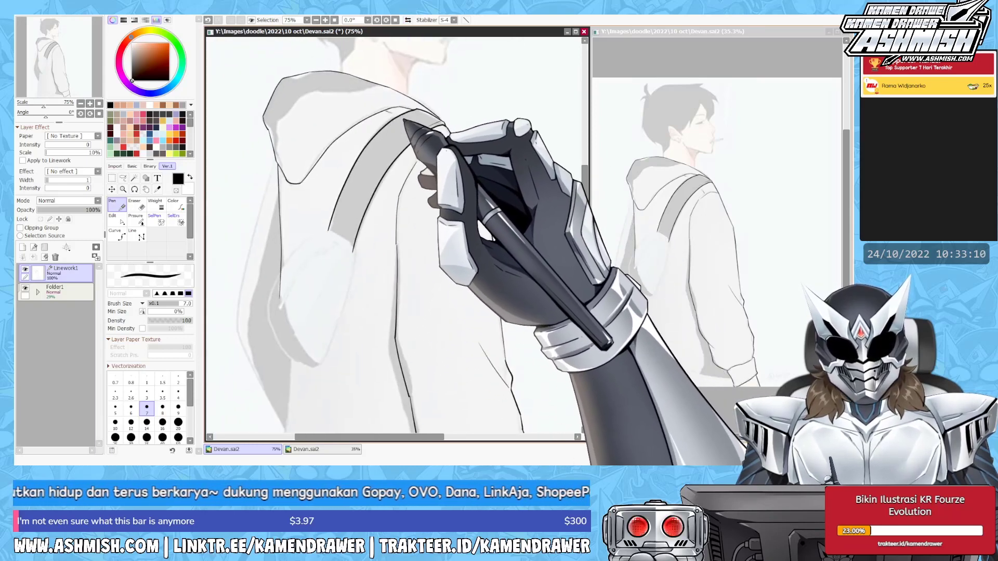
pyautogui.scroll(1, 391, 164)
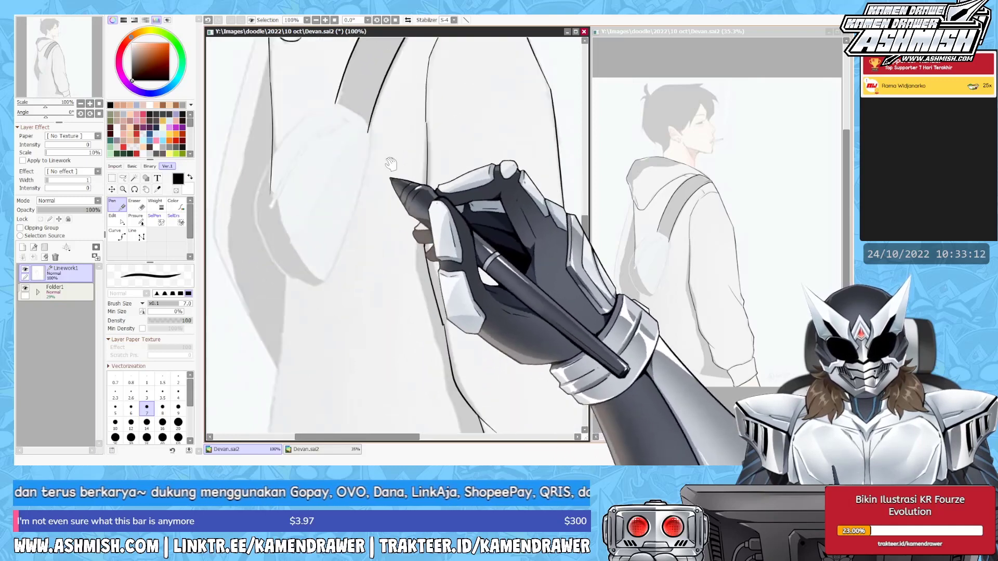
pyautogui.moveTo(391, 164); pyautogui.dragTo(367, 206)
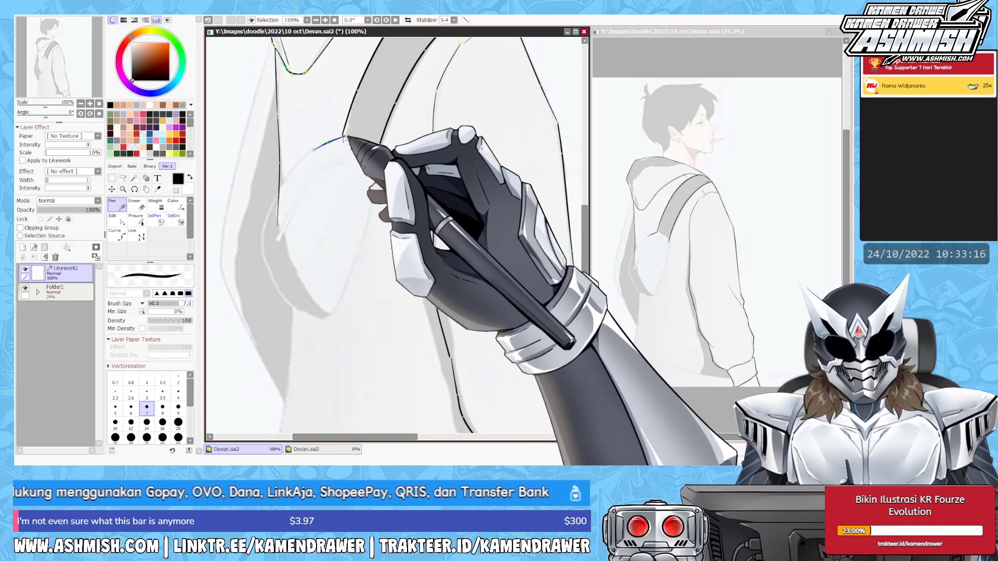
pyautogui.moveTo(343, 133); pyautogui.dragTo(322, 314)
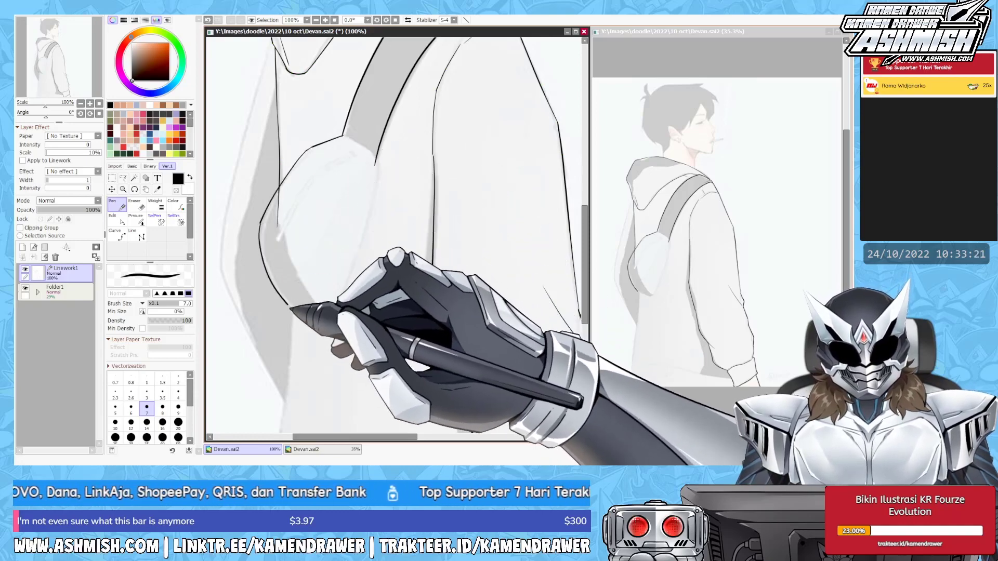
pyautogui.press('e')
pyautogui.press('n')
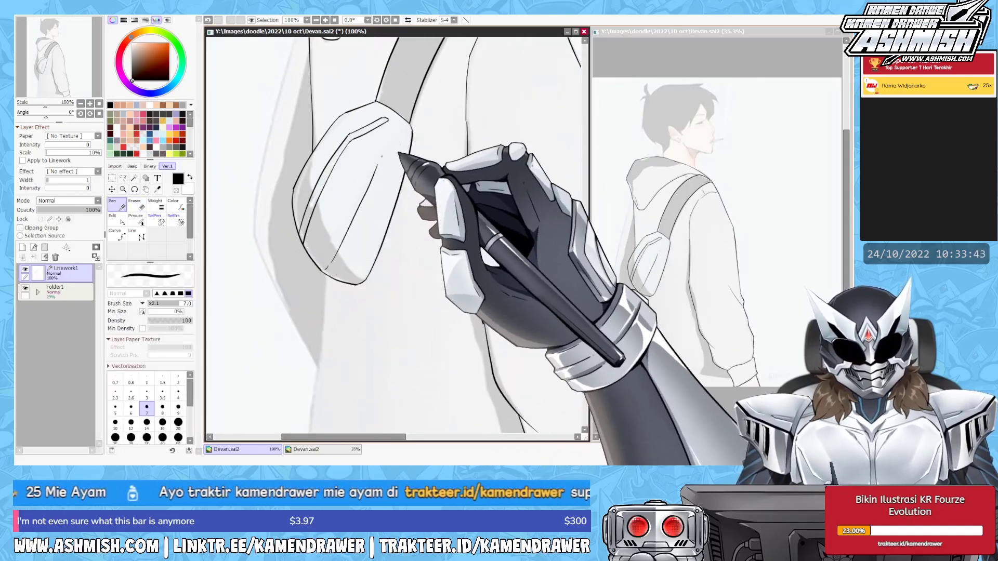
pyautogui.scroll(-5, 400, 154)
# Zoom out and ink the hoodie's sleeve line and hem strokes with the Pen.
pyautogui.press('-')
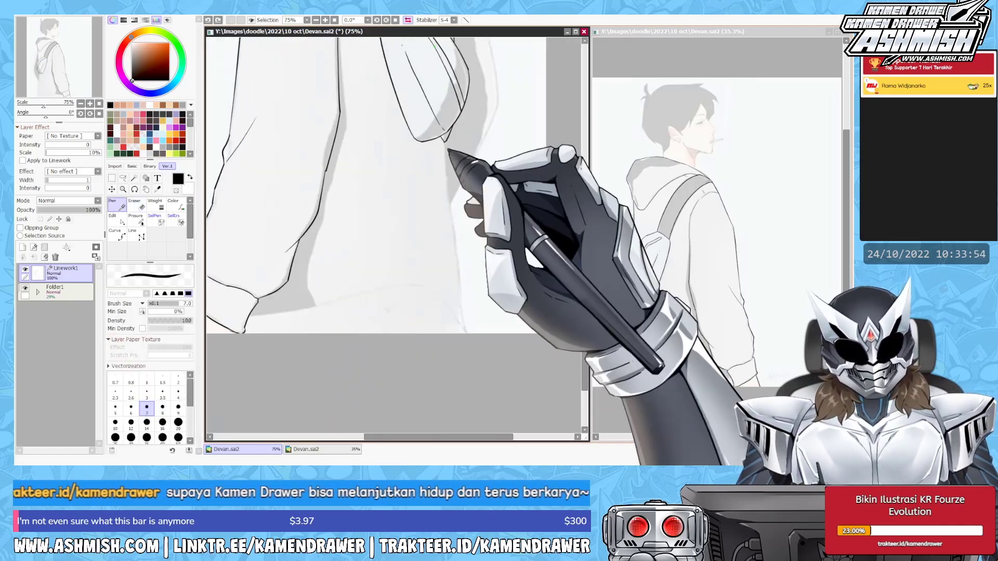
pyautogui.moveTo(364, 208); pyautogui.dragTo(458, 178)
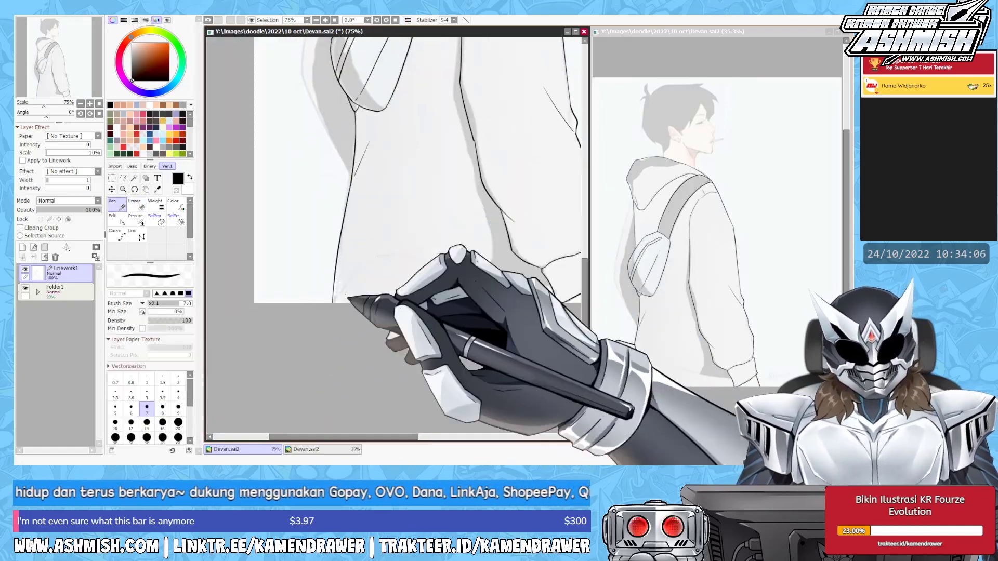
pyautogui.moveTo(364, 207); pyautogui.dragTo(330, 156)
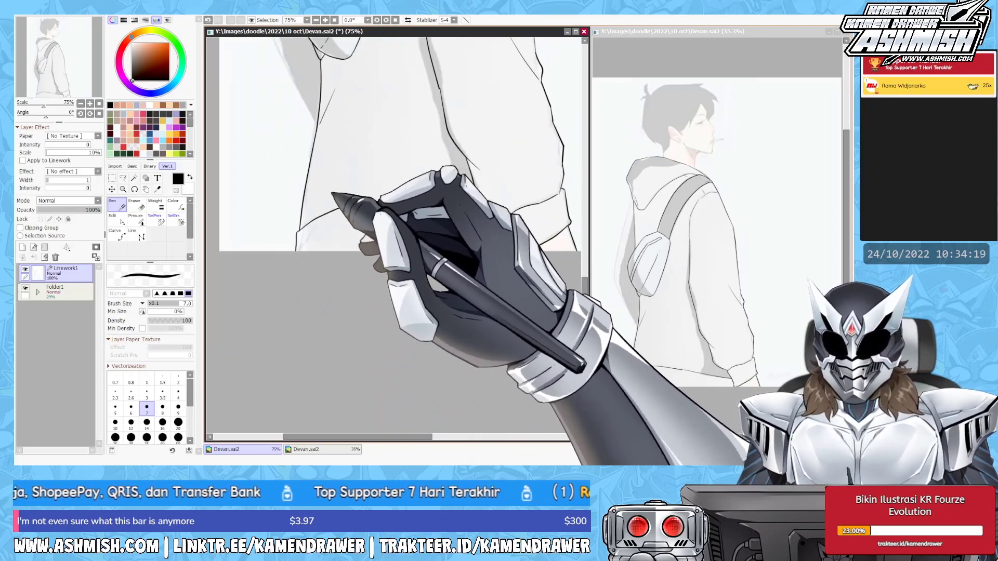
pyautogui.moveTo(312, 207)
pyautogui.mouseDown()
pyautogui.moveTo(410, 214)
pyautogui.moveTo(378, 271)
pyautogui.mouseUp()
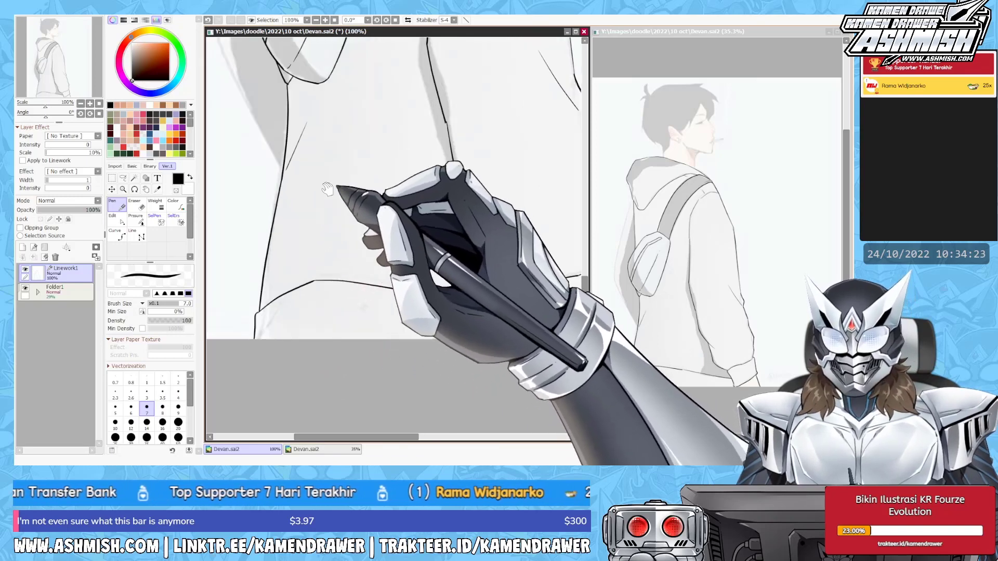
pyautogui.moveTo(430, 340); pyautogui.dragTo(419, 341)
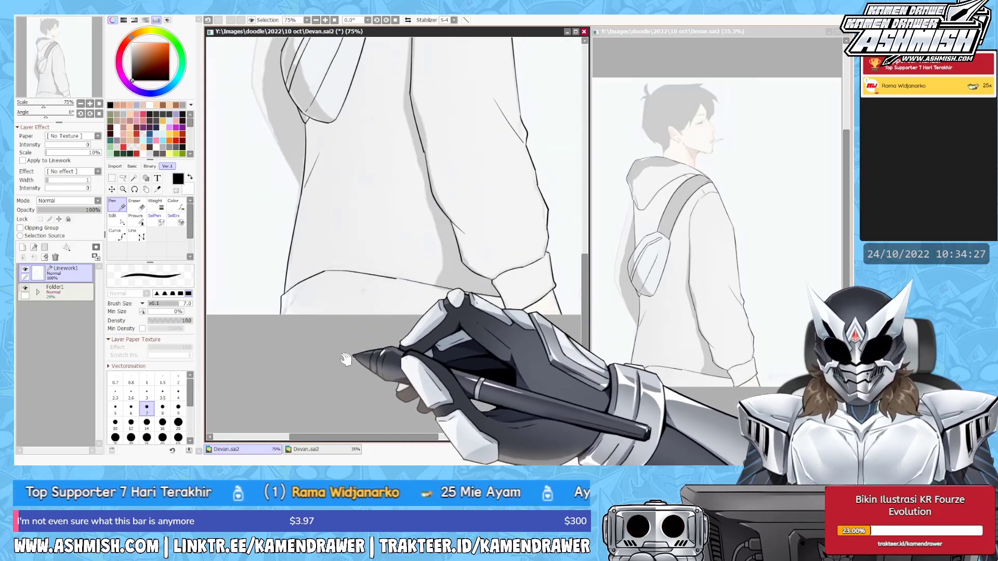
pyautogui.moveTo(346, 358); pyautogui.dragTo(392, 334)
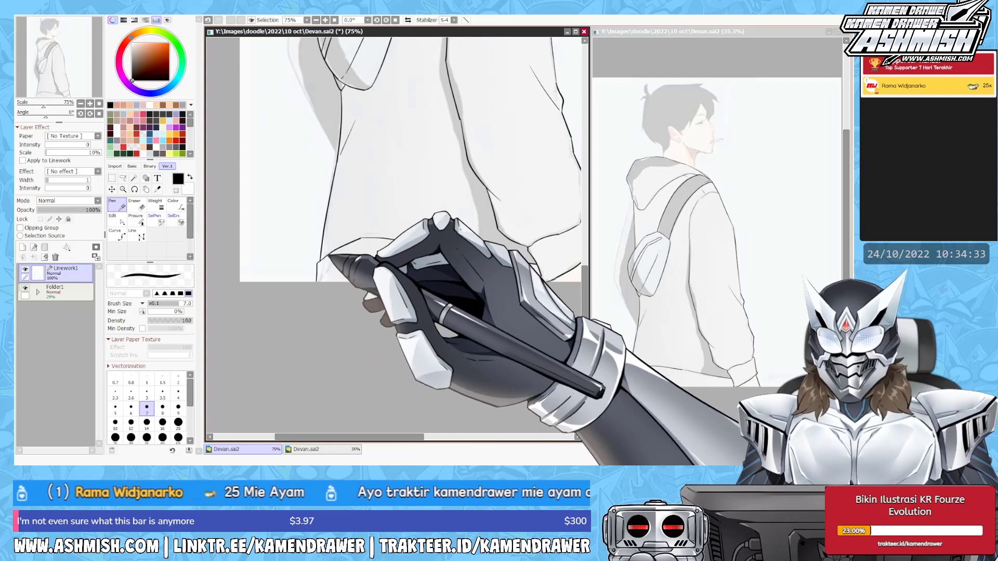
pyautogui.scroll(1, 312, 205)
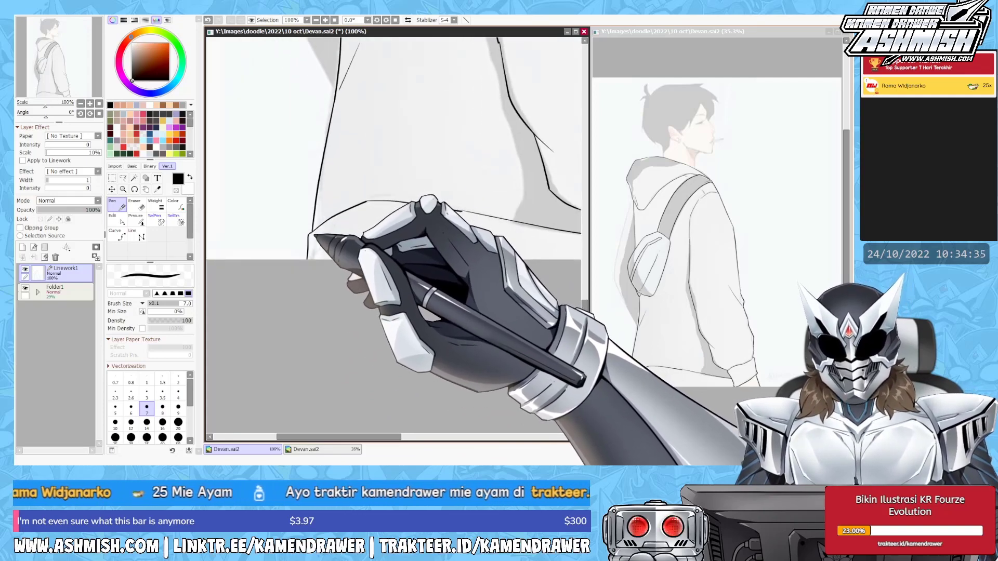
# Erase stray hem strokes, undo one stroke, mirror the view, and commit the hood-edge curve.
pyautogui.press('e')
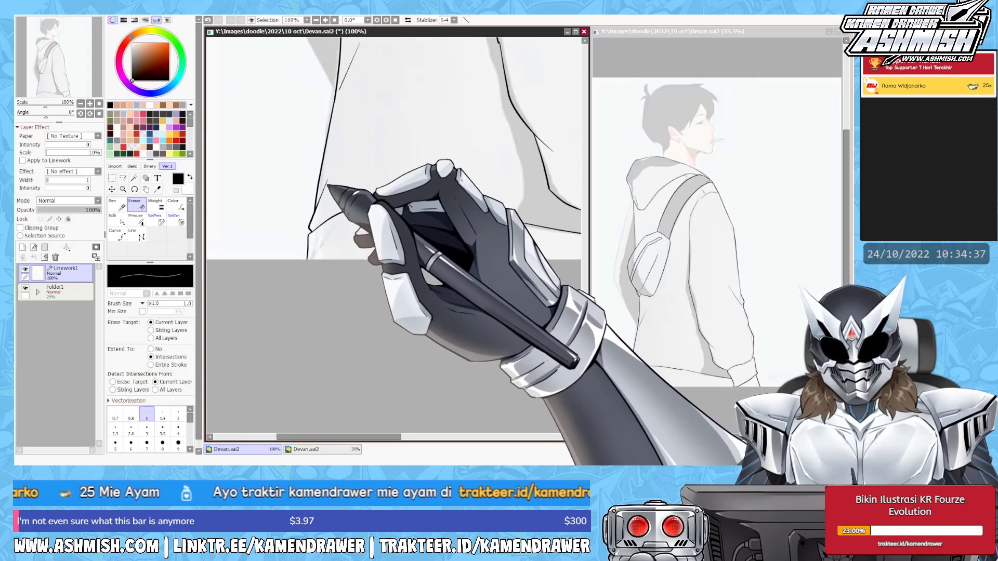
pyautogui.moveTo(344, 256); pyautogui.dragTo(350, 286)
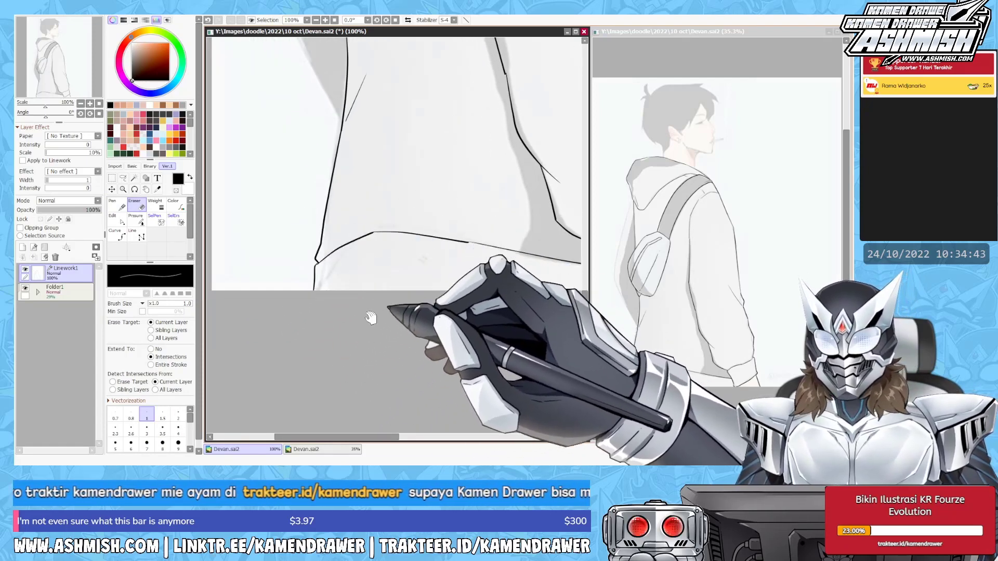
pyautogui.moveTo(371, 318); pyautogui.dragTo(373, 301)
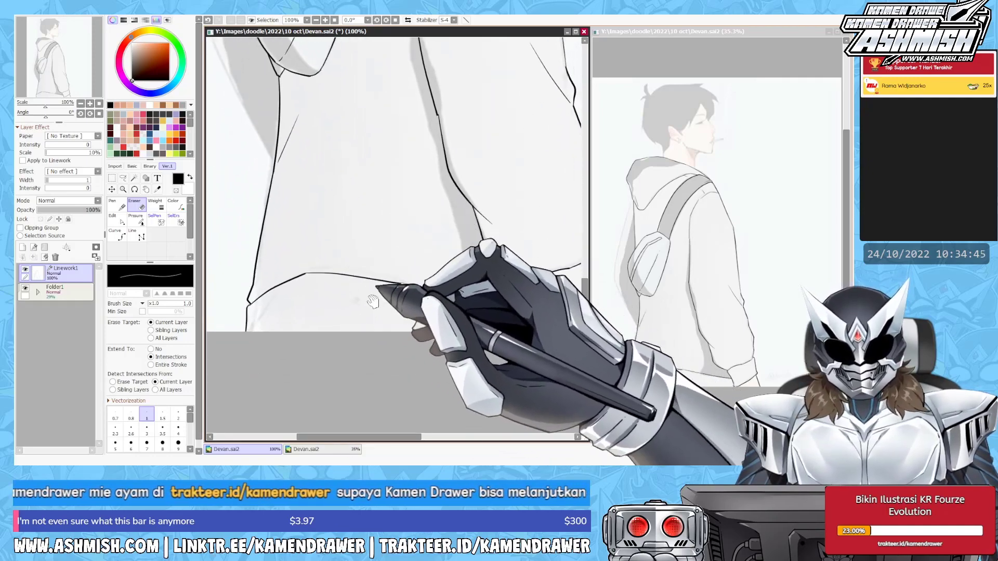
pyautogui.scroll(-2, 373, 301)
pyautogui.moveTo(372, 302); pyautogui.dragTo(460, 226)
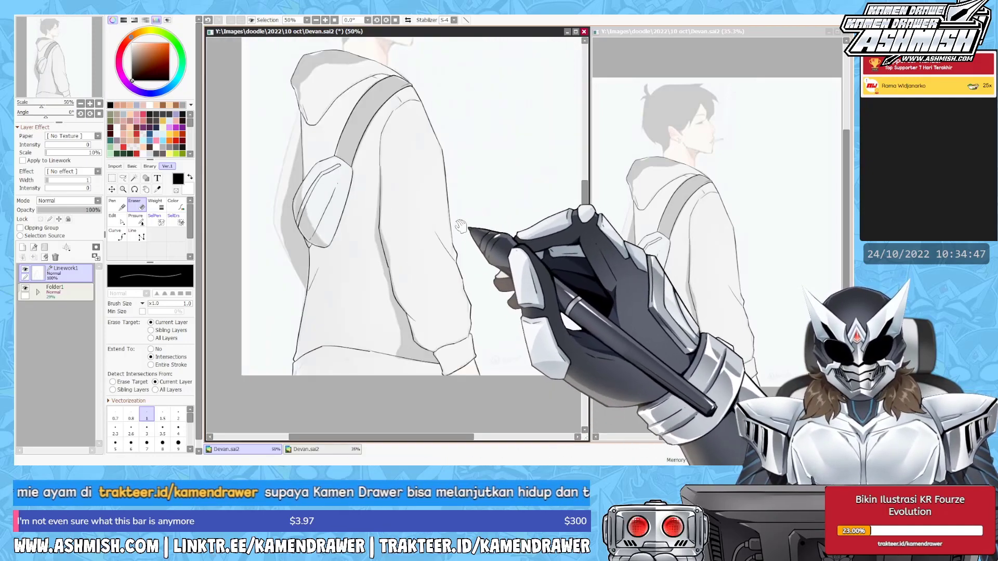
pyautogui.scroll(1, 461, 226)
pyautogui.press('n')
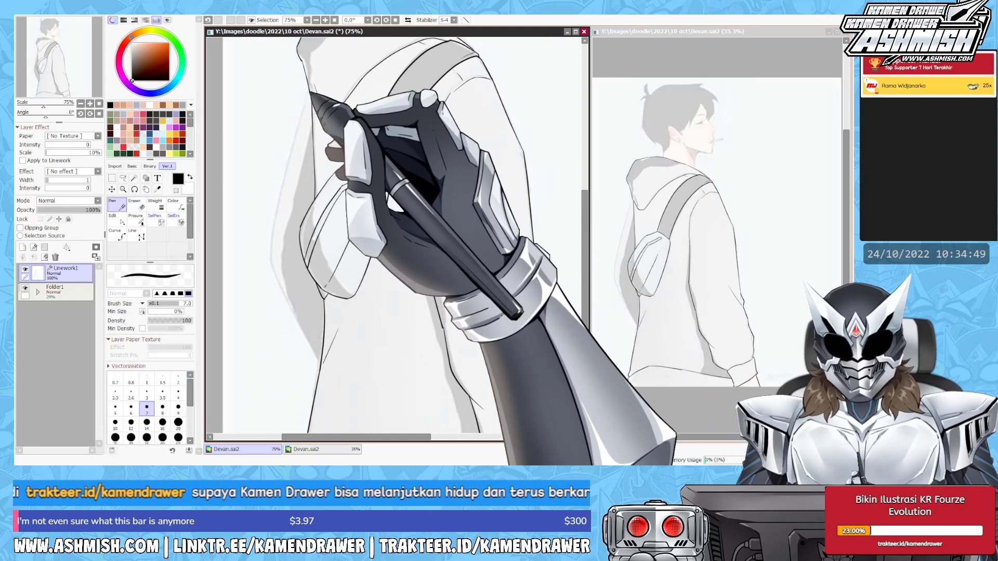
pyautogui.hotkey('ctrl', 'z')
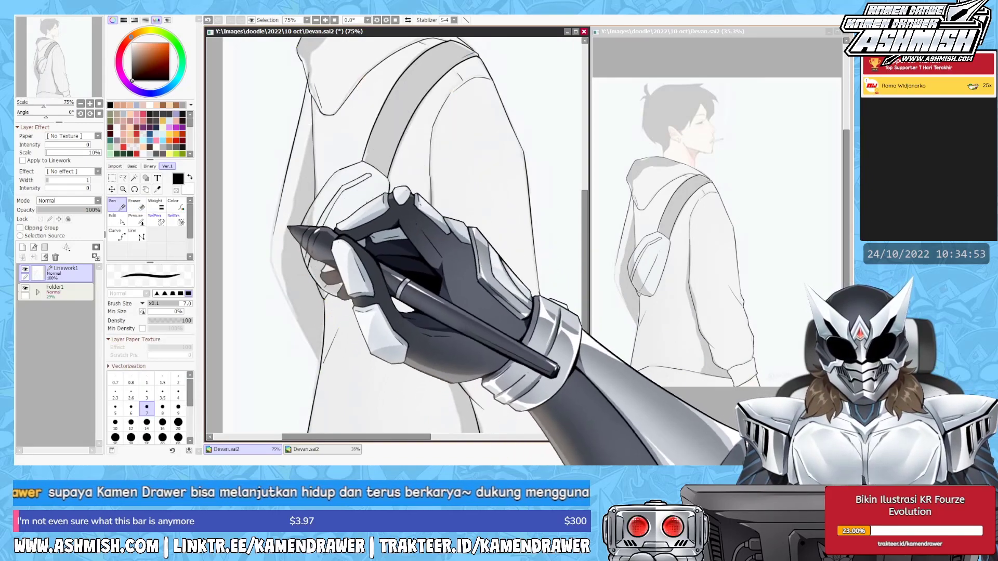
pyautogui.press('h')
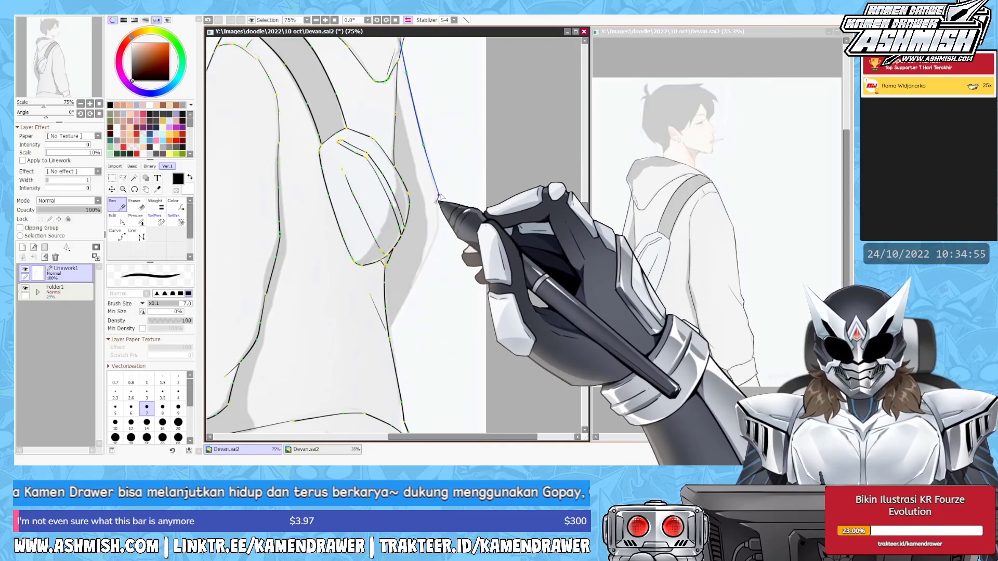
pyautogui.press('Return')
# Zoom in on the face and repeatedly mirror the view to check the face lineart.
pyautogui.press('e')
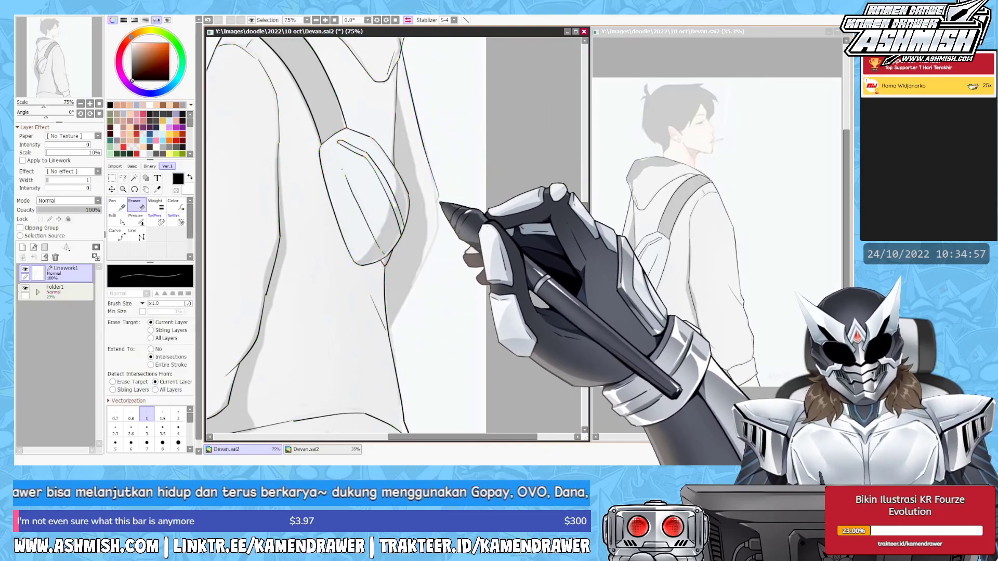
pyautogui.press('h')
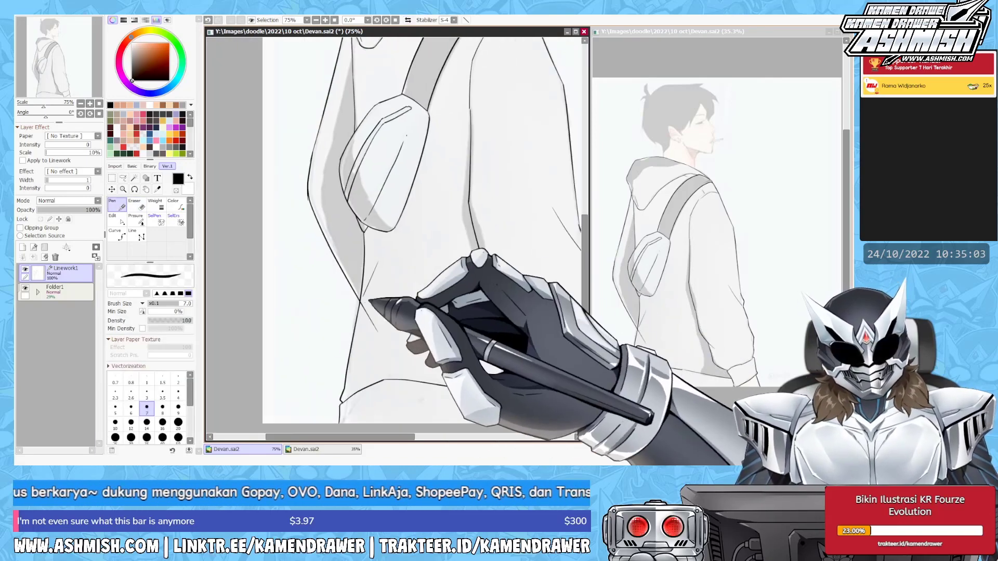
pyautogui.press('h')
pyautogui.hotkey('ctrl', '+')
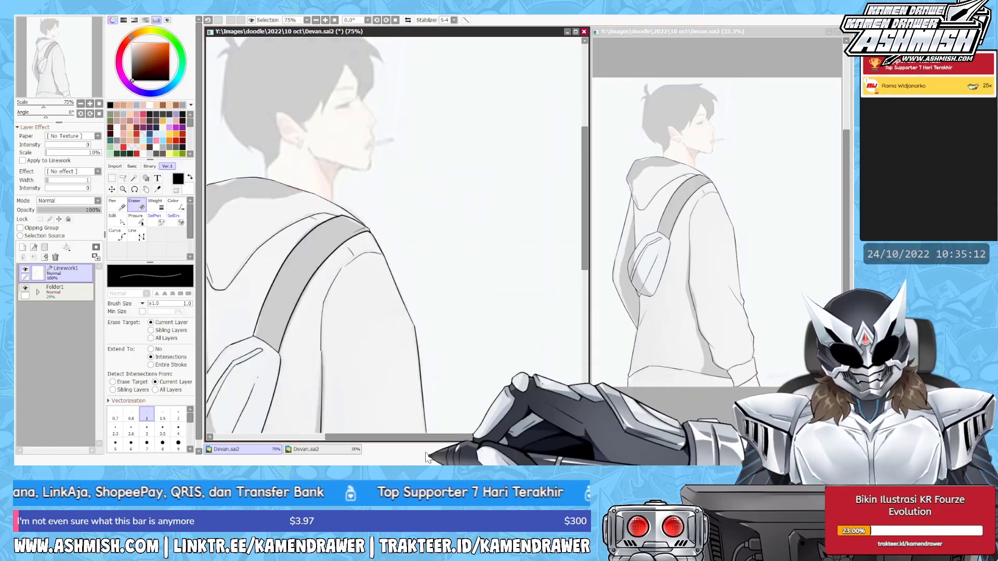
pyautogui.press('n')
pyautogui.press('h')
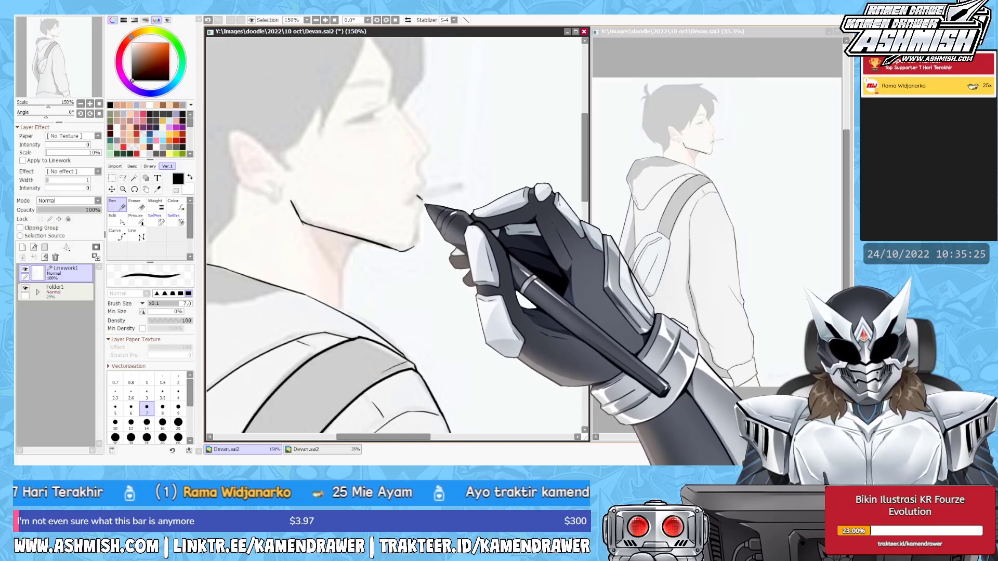
pyautogui.press('h')
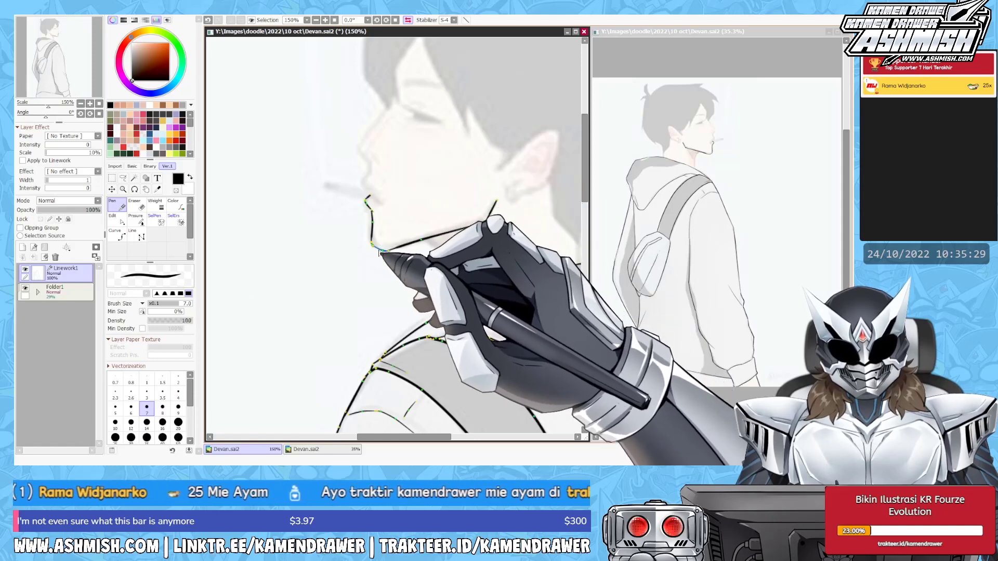
pyautogui.press('h')
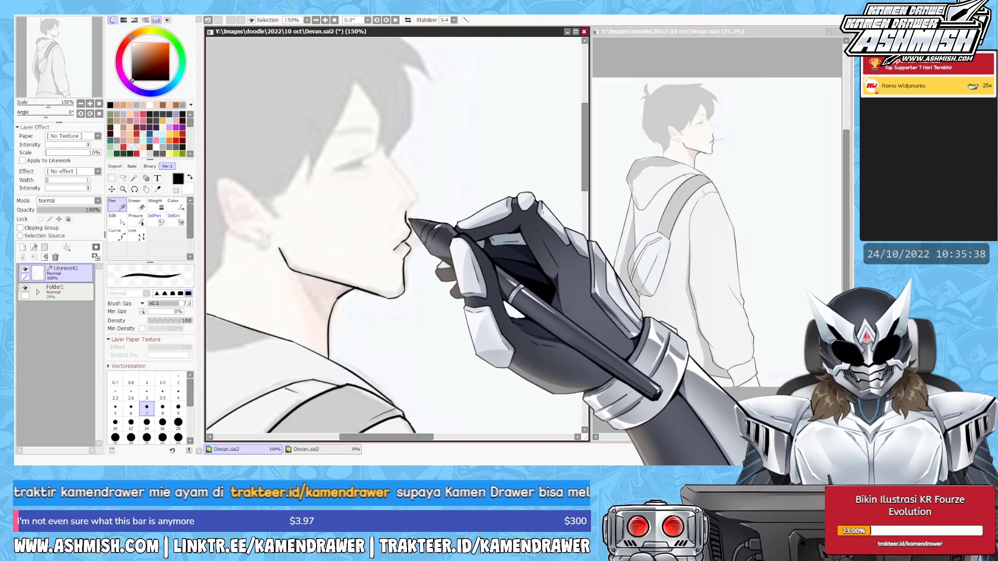
pyautogui.press('h')
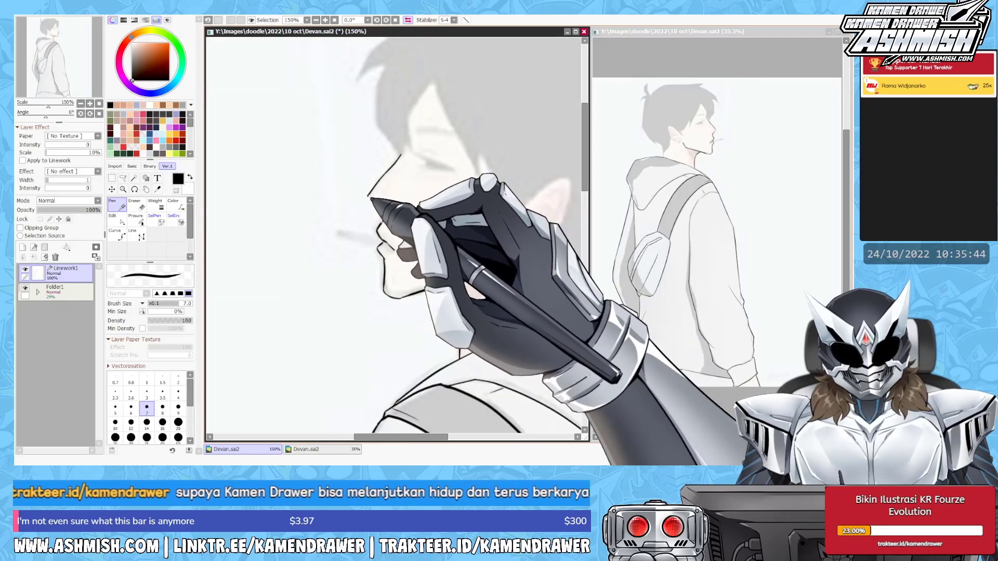
pyautogui.press('h')
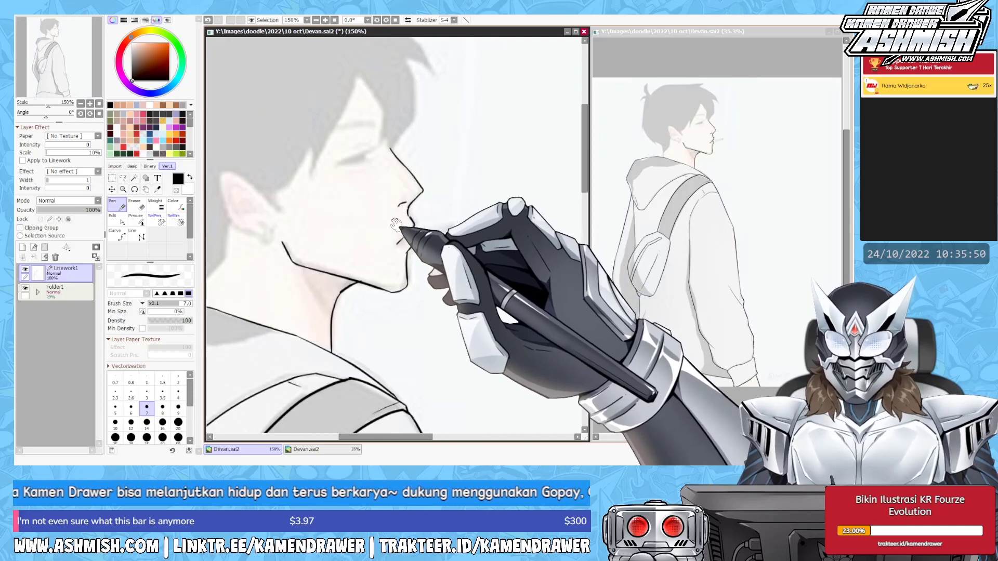
pyautogui.moveTo(396, 224); pyautogui.dragTo(422, 246)
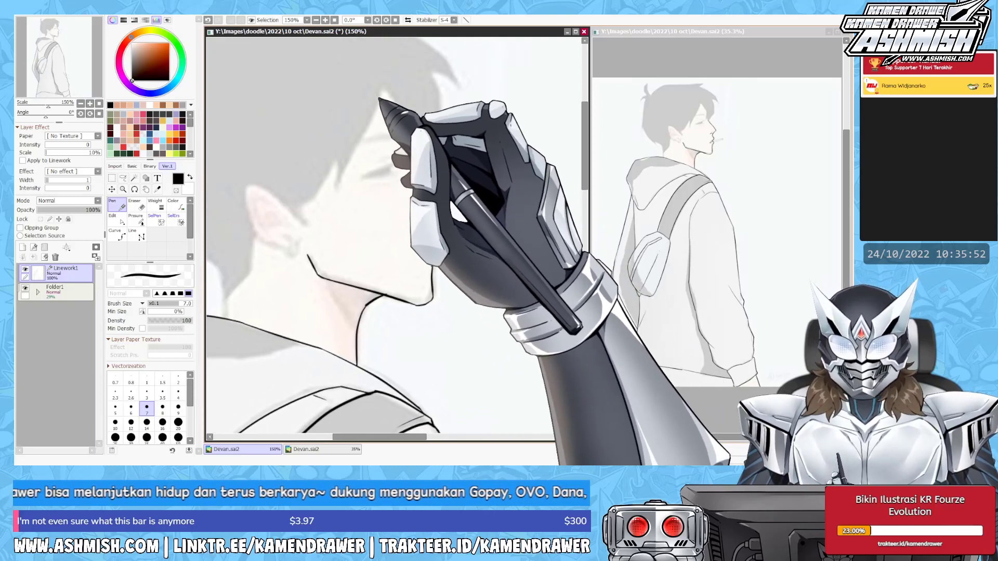
# Ink hair strokes beside the face and mirror the view to check them.
pyautogui.moveTo(383, 74); pyautogui.dragTo(344, 176)
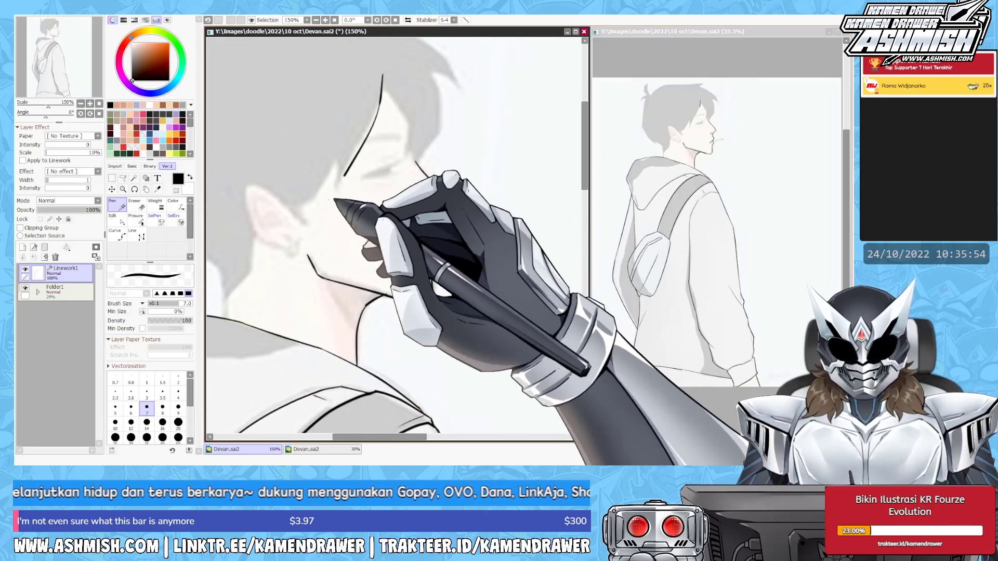
pyautogui.moveTo(364, 234); pyautogui.dragTo(363, 242)
pyautogui.moveTo(342, 148)
pyautogui.mouseDown()
pyautogui.moveTo(329, 204)
pyautogui.moveTo(363, 162)
pyautogui.moveTo(350, 181)
pyautogui.mouseUp()
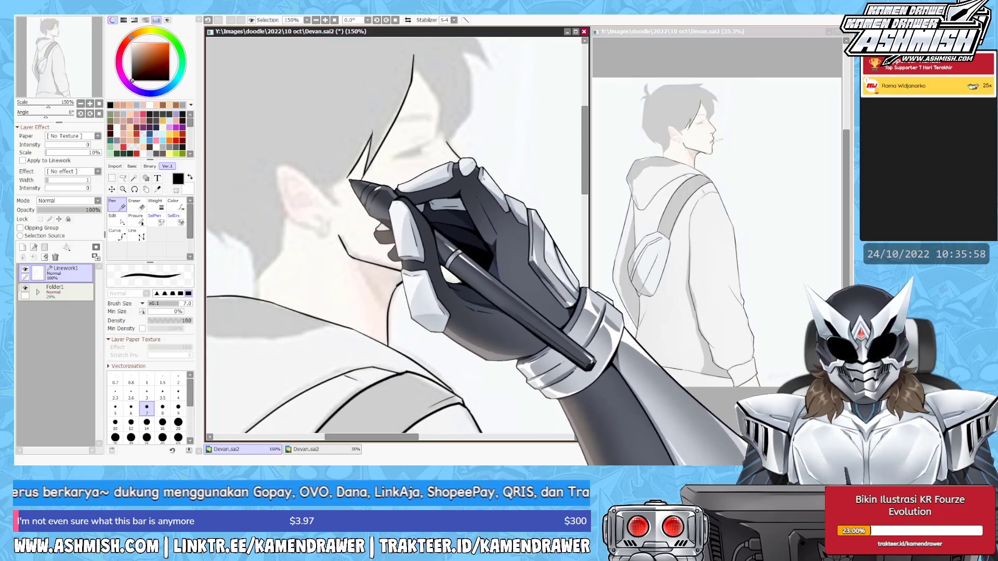
pyautogui.press('h')
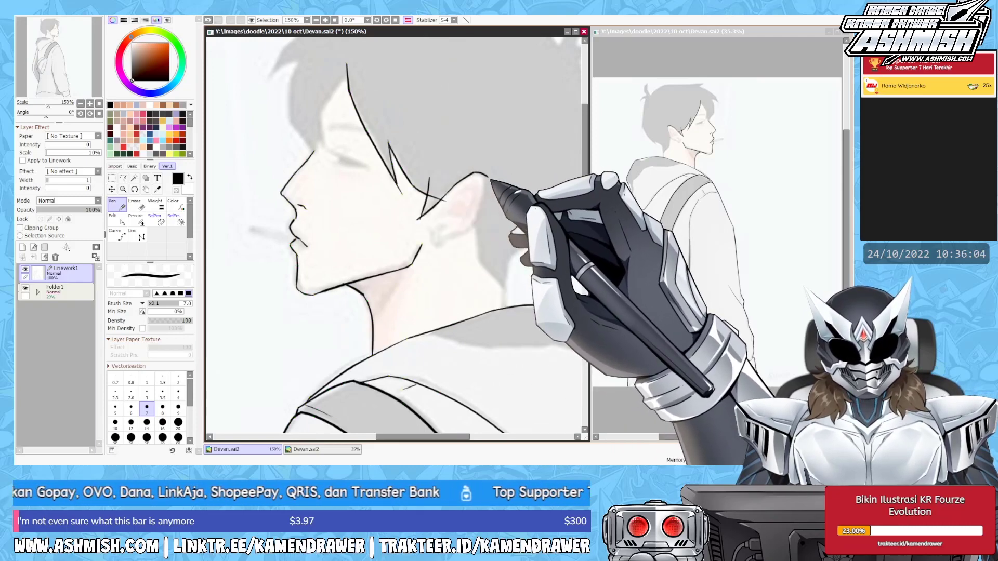
pyautogui.press('h')
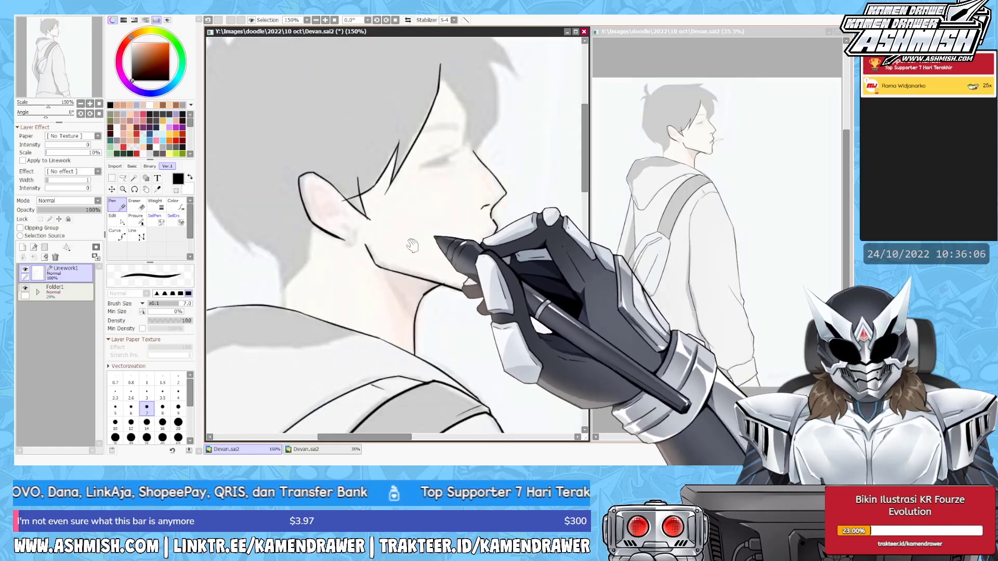
pyautogui.press('h')
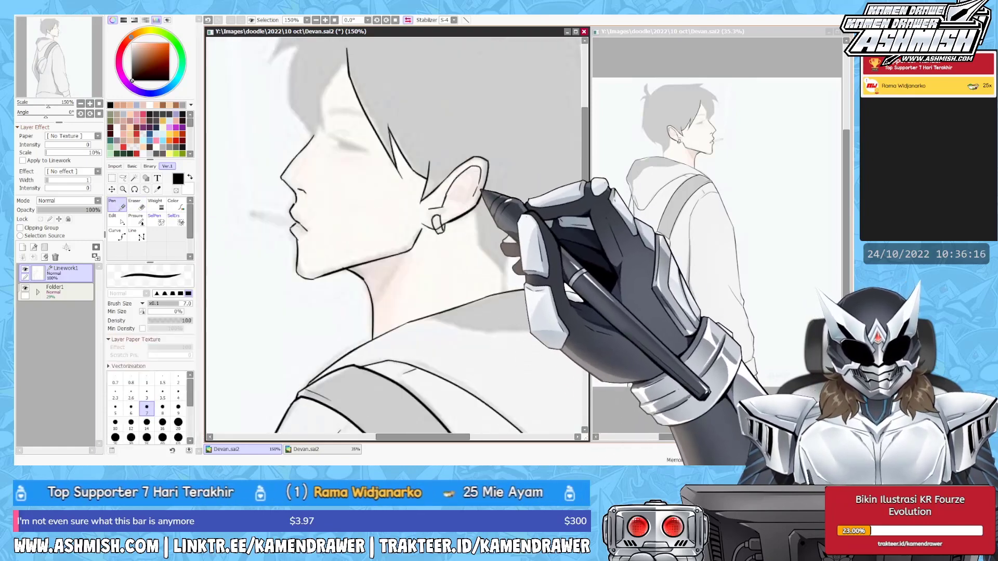
pyautogui.press('h')
pyautogui.press('h')
pyautogui.press('e')
pyautogui.press('h')
pyautogui.press('h')
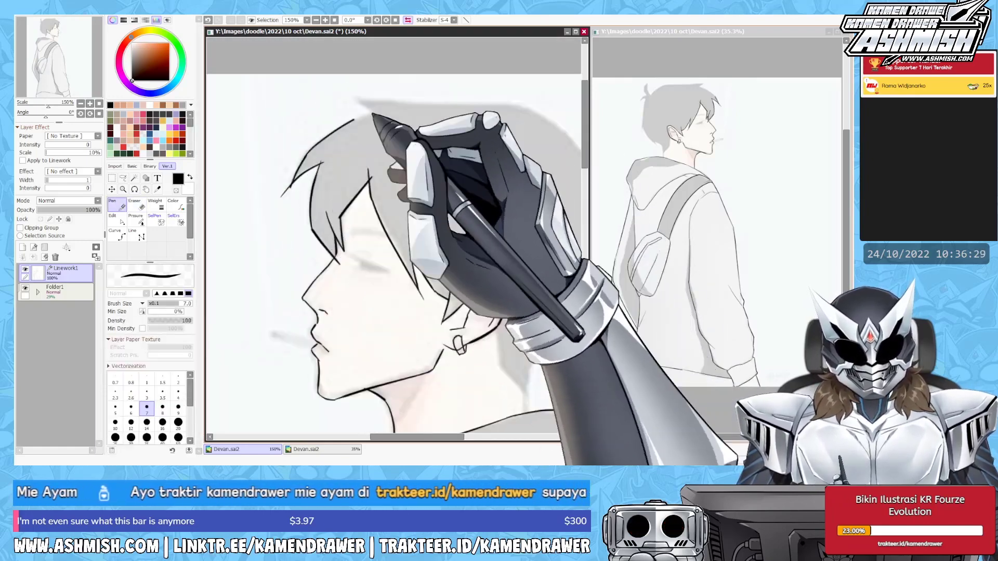
# Touch up the ear, neck, eye, nose and lip lines, then zoom out to 33%.
pyautogui.moveTo(520, 260); pyautogui.dragTo(363, 270)
pyautogui.press('n')
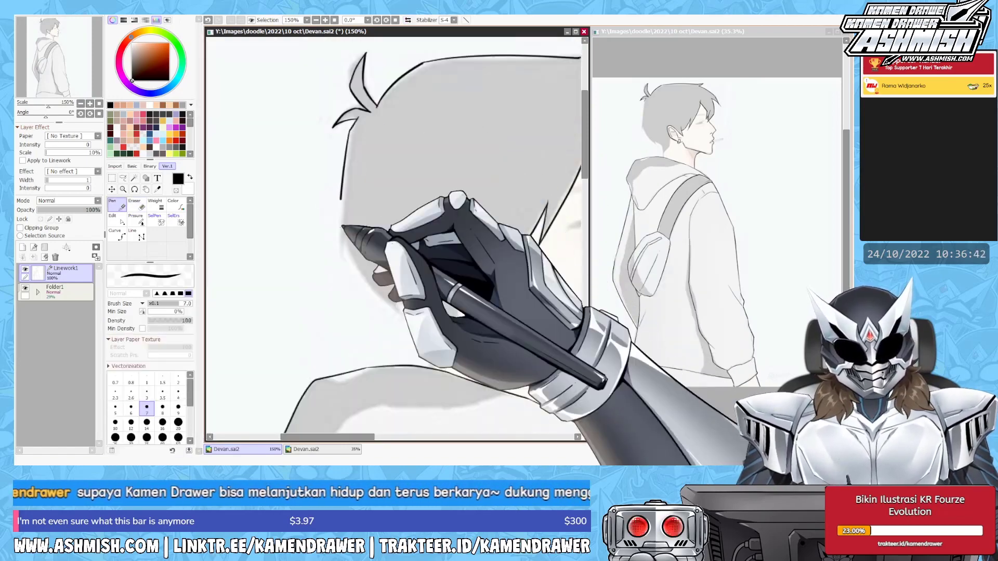
pyautogui.moveTo(395, 312); pyautogui.dragTo(364, 156)
pyautogui.press('h')
pyautogui.press('h')
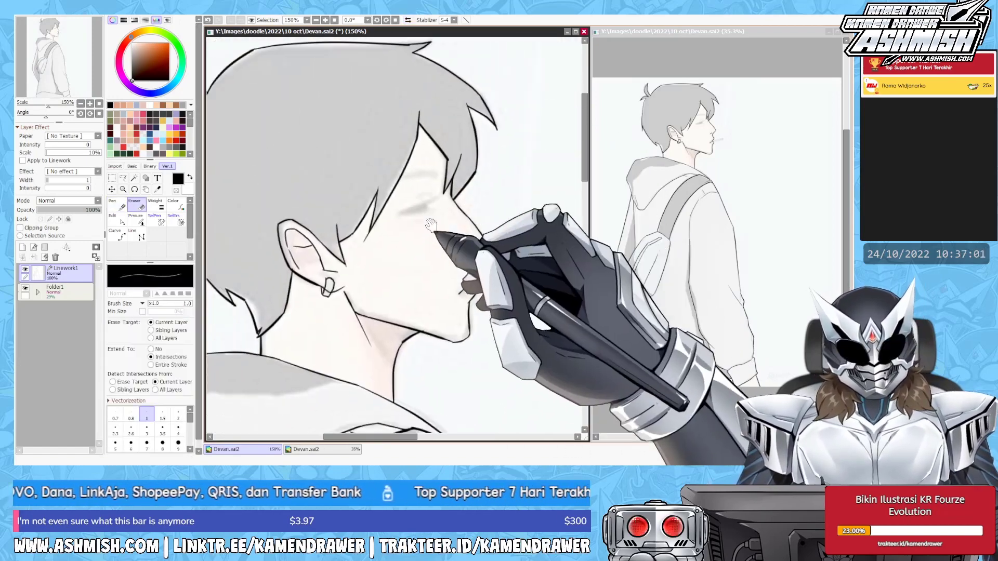
pyautogui.moveTo(457, 291)
pyautogui.mouseDown()
pyautogui.moveTo(462, 224)
pyautogui.moveTo(374, 193)
pyautogui.mouseUp()
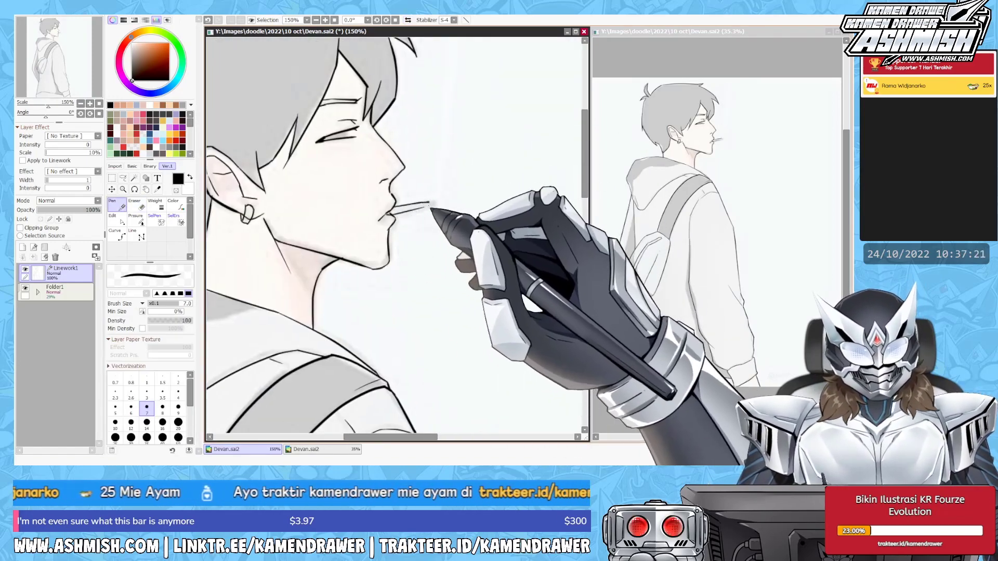
pyautogui.press('-')
pyautogui.press('-')
pyautogui.press('-')
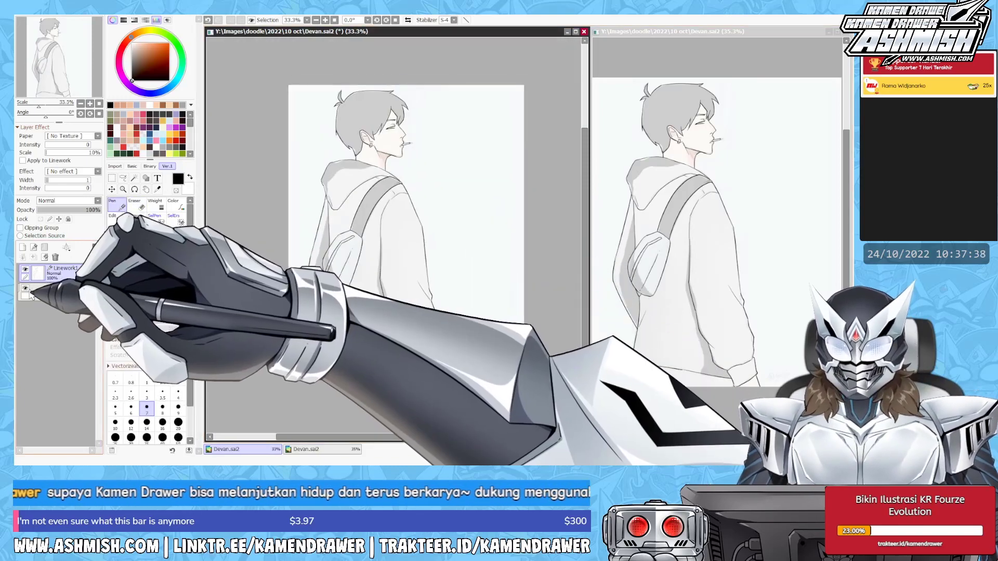
# Show the grey colouring Folder1 and raise its opacity to 100%.
pyautogui.press('+')
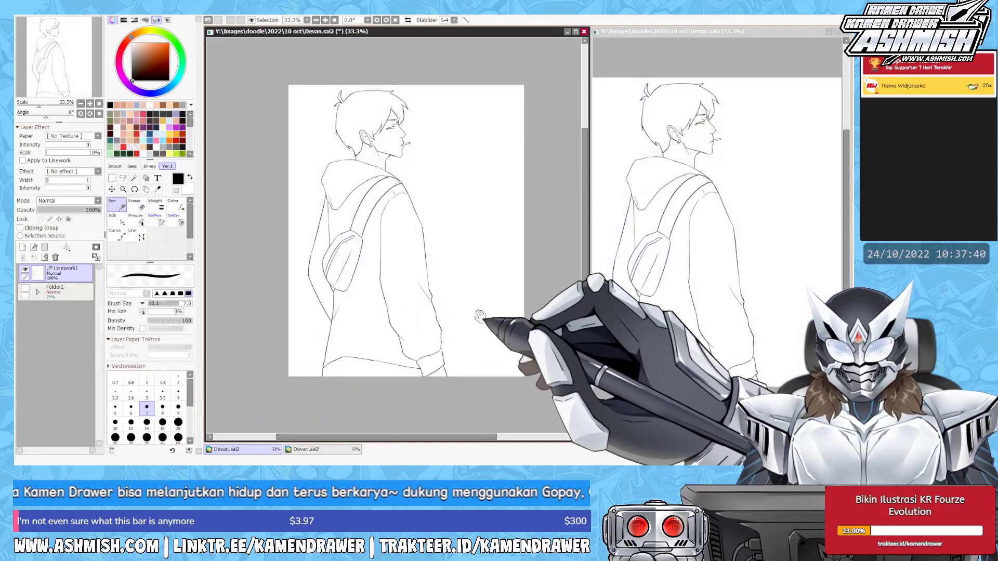
pyautogui.moveTo(475, 317)
pyautogui.mouseDown()
pyautogui.moveTo(390, 413)
pyautogui.moveTo(477, 300)
pyautogui.mouseUp()
pyautogui.click(25, 287)
pyautogui.click(57, 289)
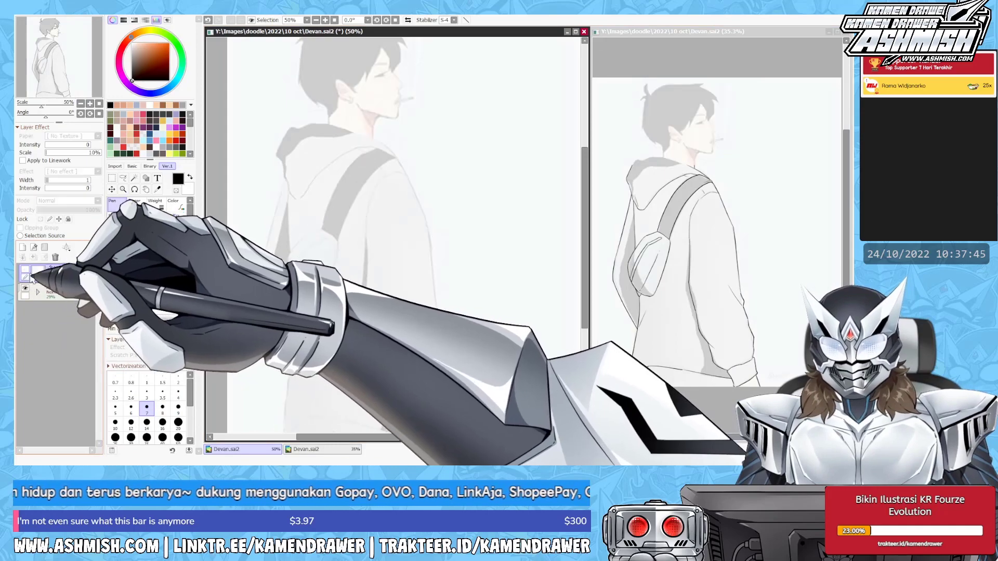
pyautogui.moveTo(83, 210); pyautogui.dragTo(101, 210)
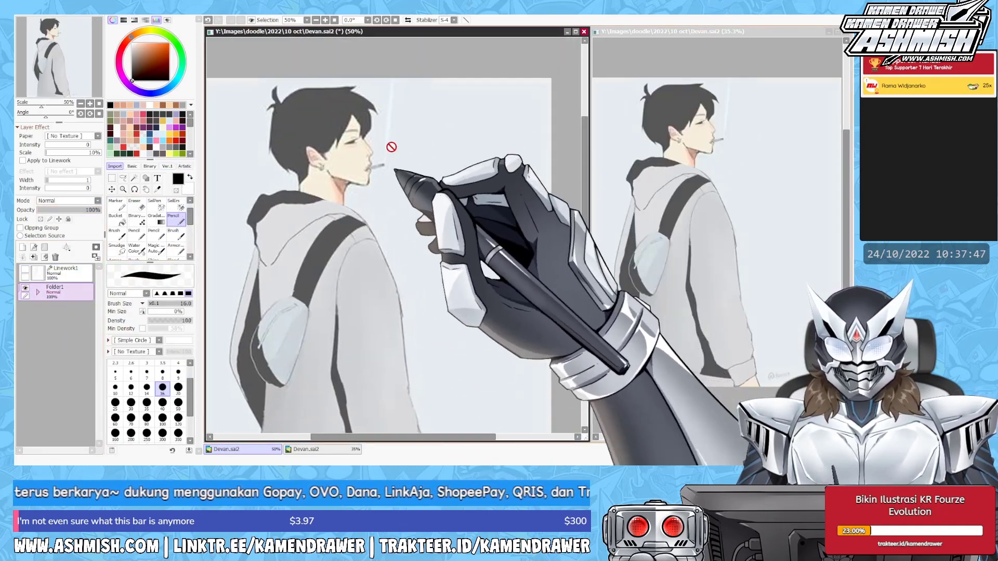
# Hide Folder1 again and create a new folder, Folder2, above it.
pyautogui.moveTo(411, 224); pyautogui.dragTo(389, 118)
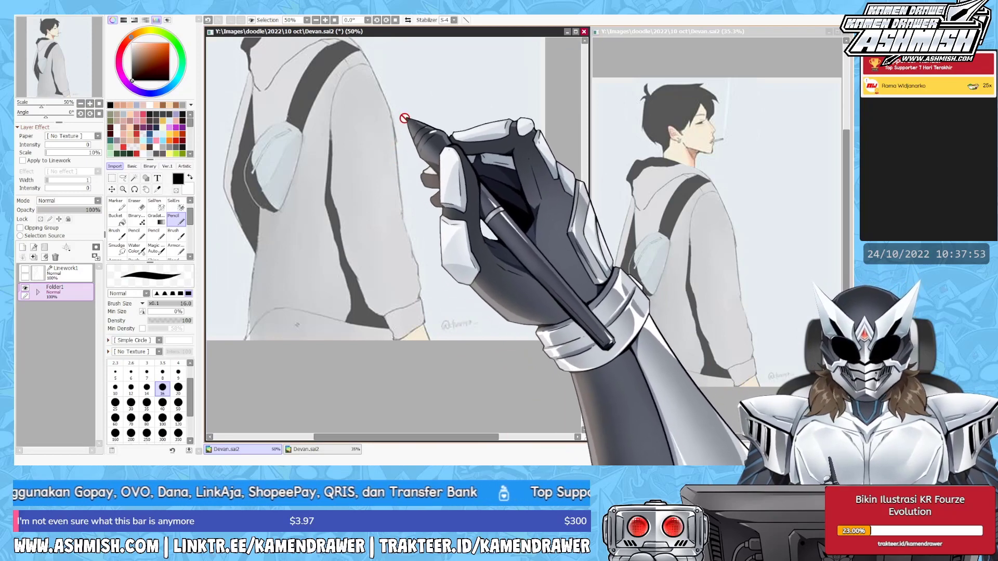
pyautogui.moveTo(396, 321)
pyautogui.mouseDown()
pyautogui.moveTo(425, 329)
pyautogui.moveTo(428, 275)
pyautogui.mouseUp()
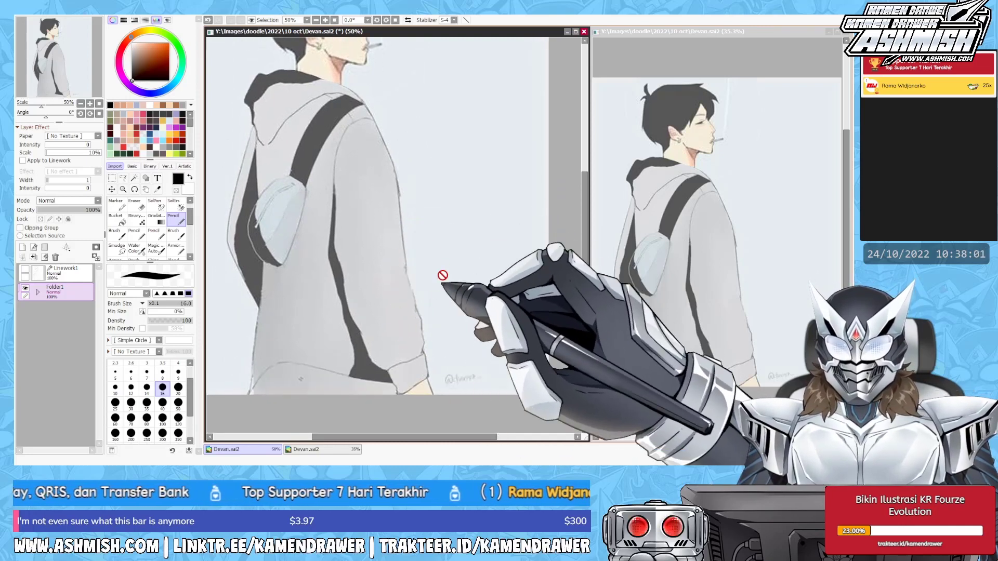
pyautogui.click(25, 287)
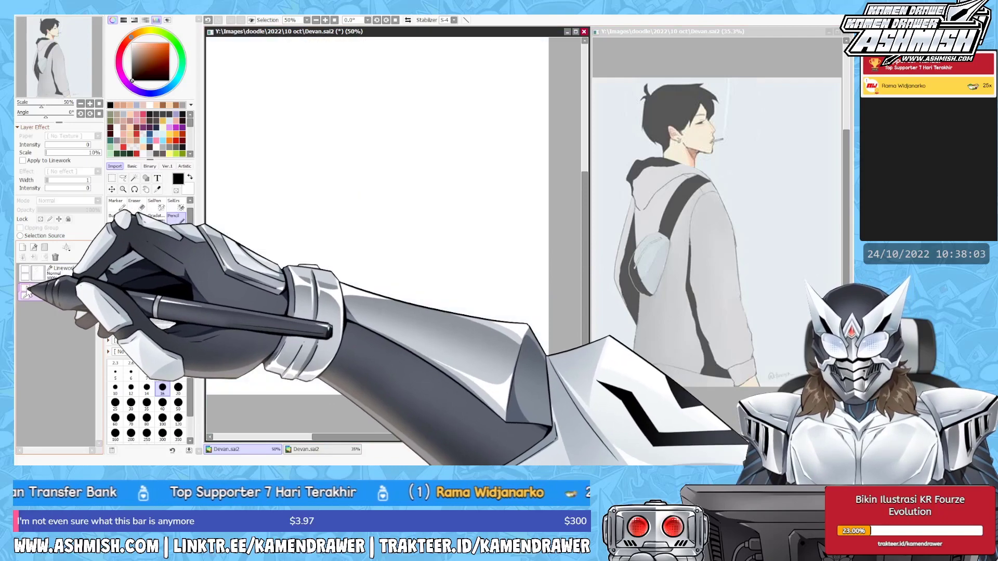
pyautogui.moveTo(449, 258)
pyautogui.mouseDown()
pyautogui.moveTo(444, 362)
pyautogui.moveTo(460, 313)
pyautogui.mouseUp()
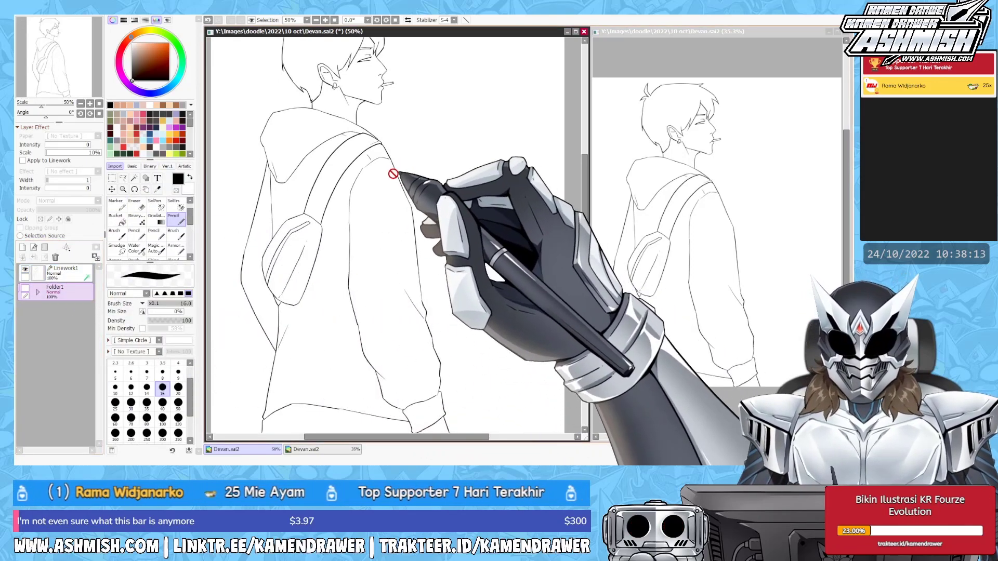
pyautogui.click(45, 248)
# Add Layer3 in Folder2, Magic Wand the area outside the figure, invert it and fill the silhouette.
pyautogui.click(134, 177)
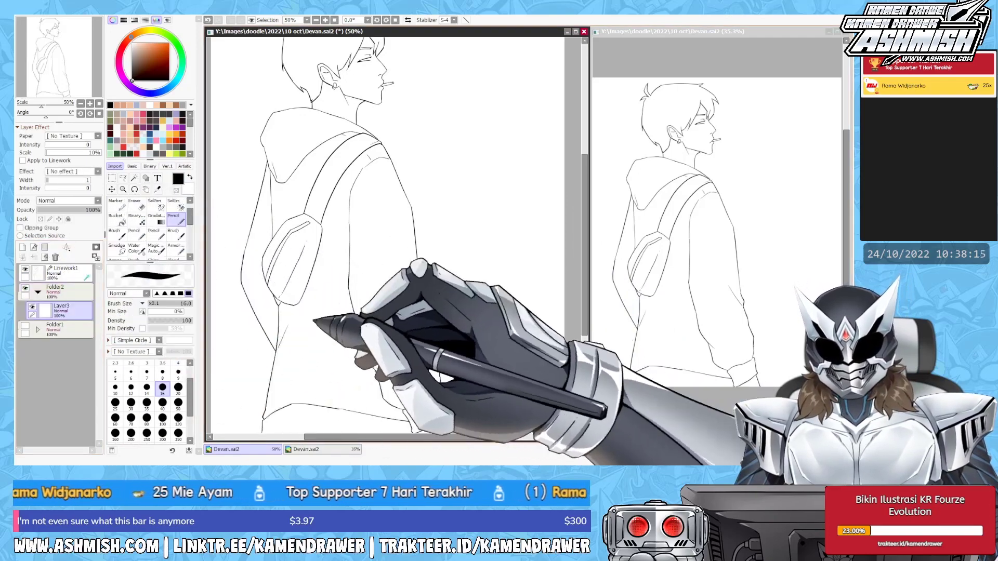
pyautogui.click(425, 253)
pyautogui.scroll(-3, 425, 253)
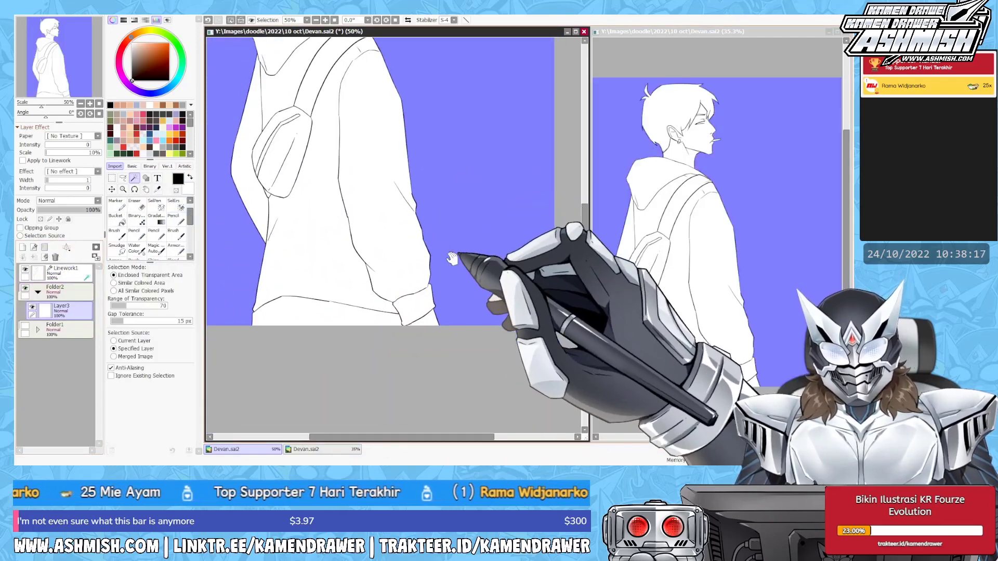
pyautogui.click(241, 21)
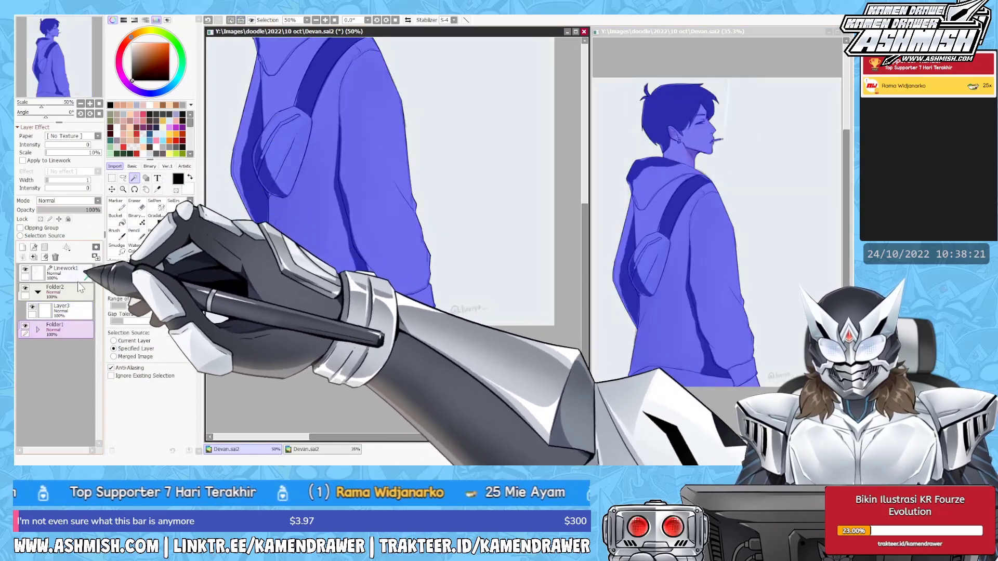
pyautogui.click(61, 309)
pyautogui.click(173, 218)
pyautogui.scroll(5, 403, 304)
pyautogui.press('b')
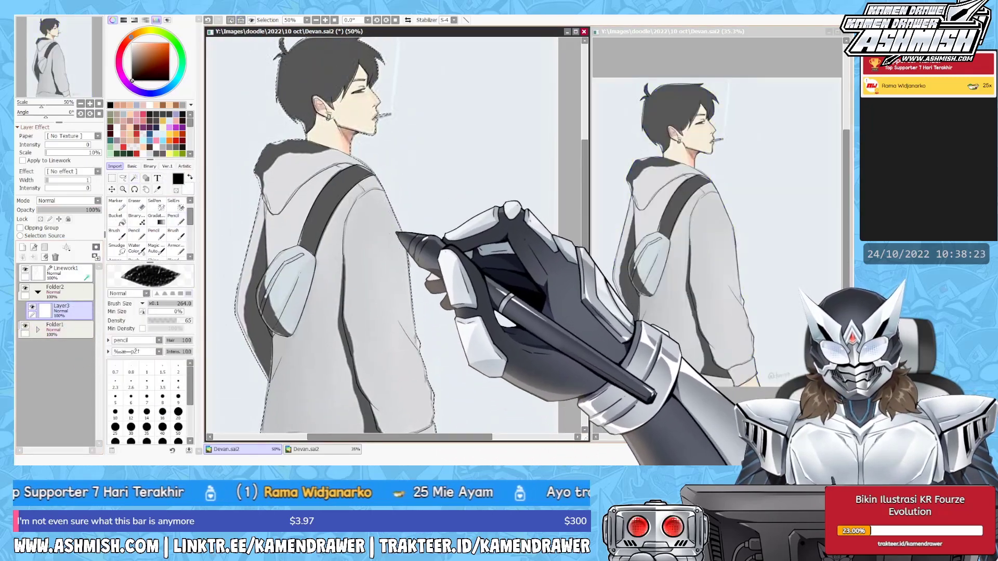
# Add Layer4, check the old colouring for reference, and eyedrop the pale skin tone from the face.
pyautogui.hotkey('ctrl', 'z')
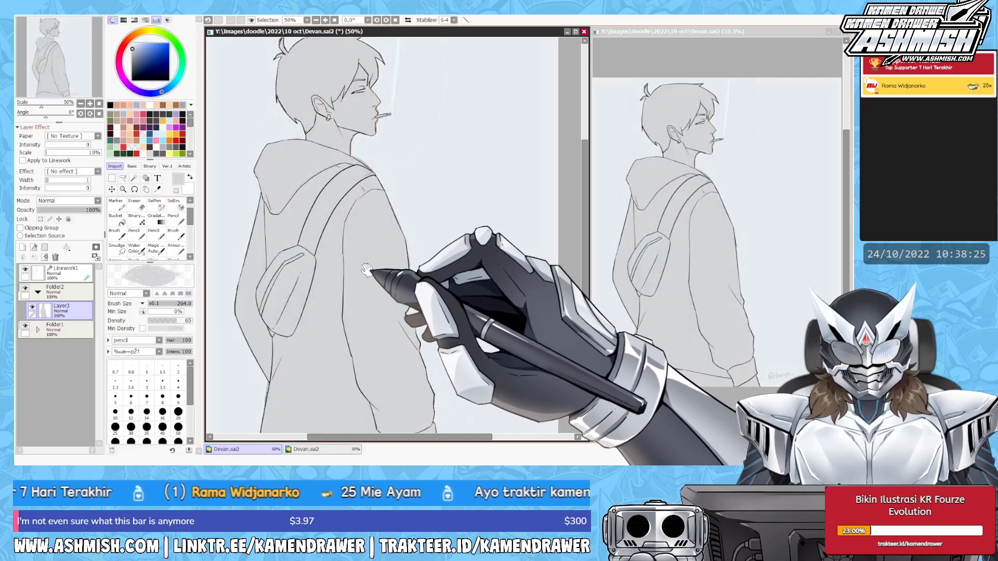
pyautogui.scroll(3, 391, 247)
pyautogui.click(22, 247)
pyautogui.hotkey('ctrl', 'y')
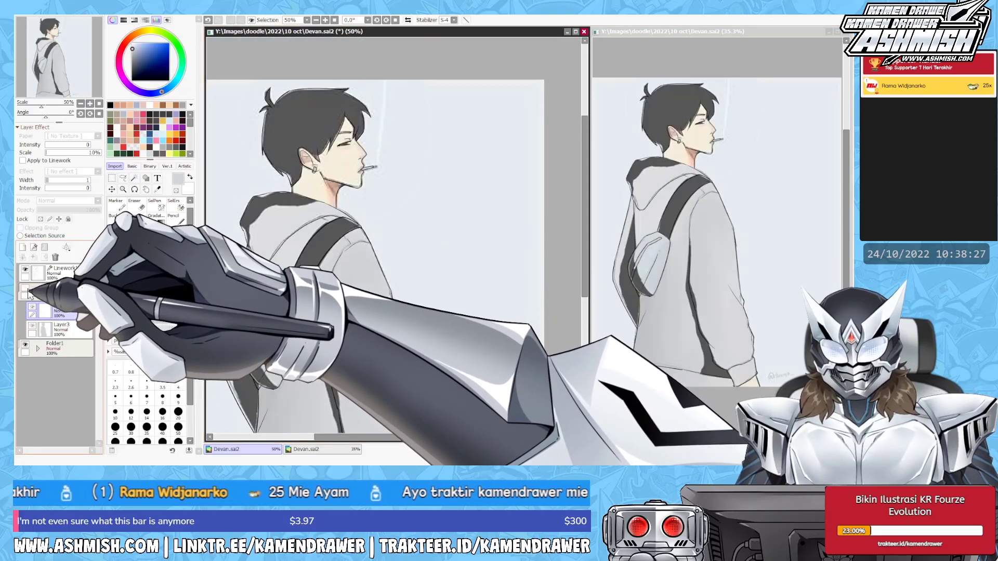
pyautogui.click(38, 348)
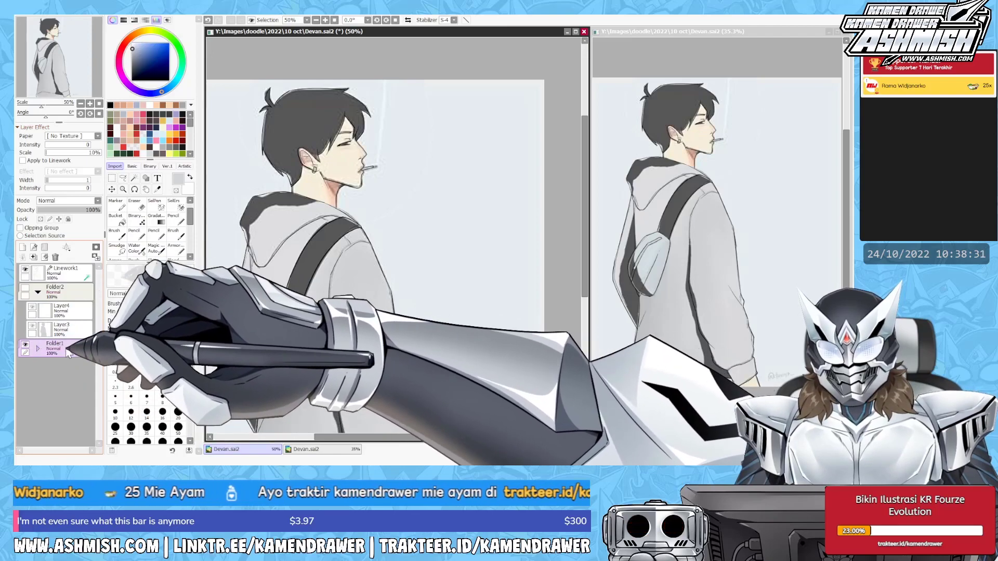
pyautogui.click(38, 349)
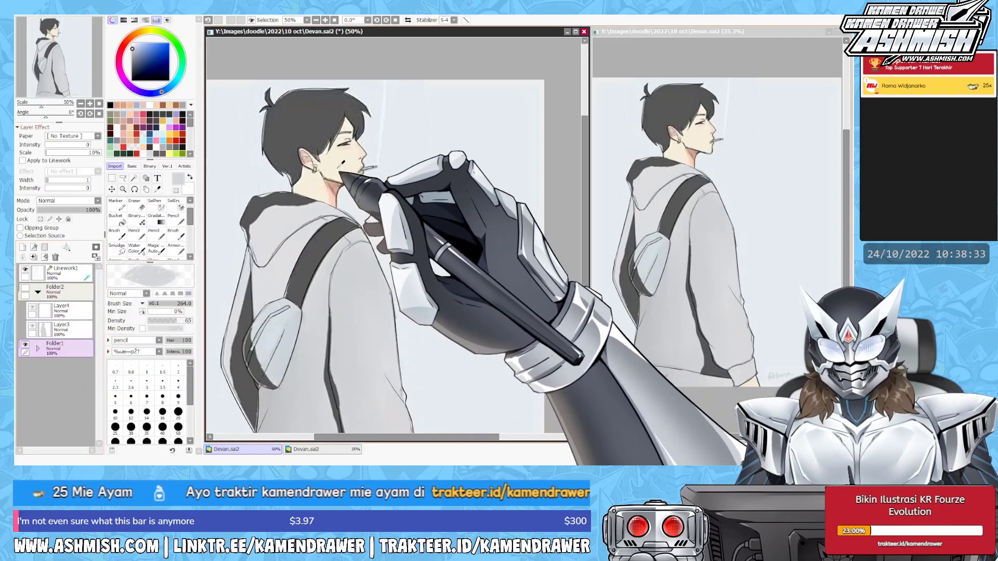
pyautogui.keyDown('alt'); pyautogui.click(340, 184); pyautogui.keyUp('alt')
pyautogui.click(31, 307)
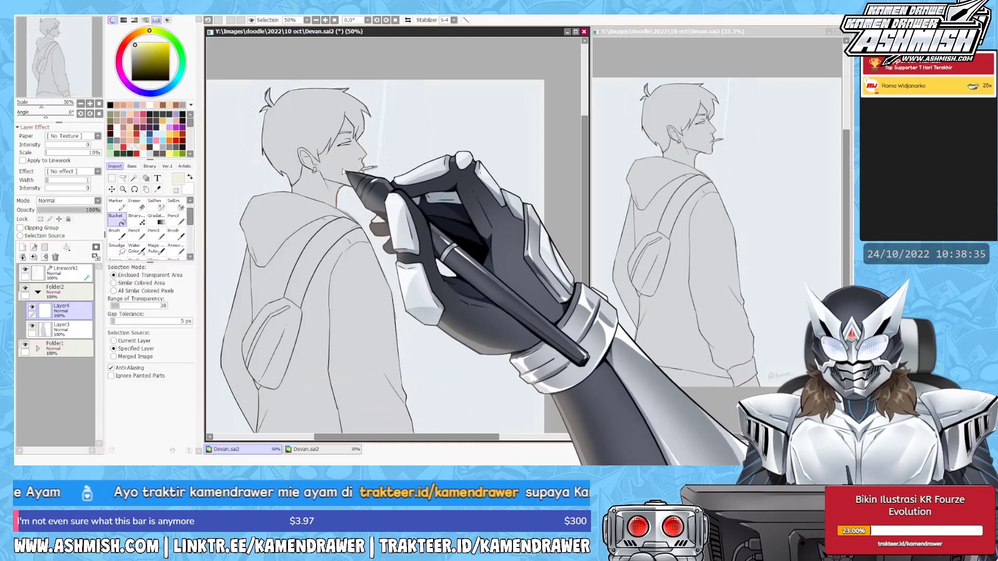
pyautogui.click(343, 148)
pyautogui.hotkey('alt', 'Tab')
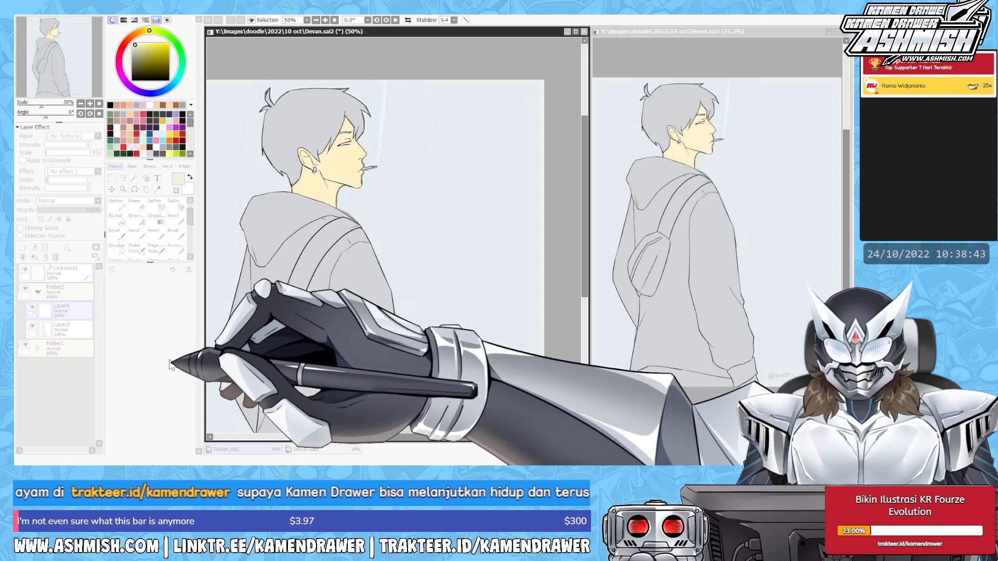
pyautogui.click(26, 289)
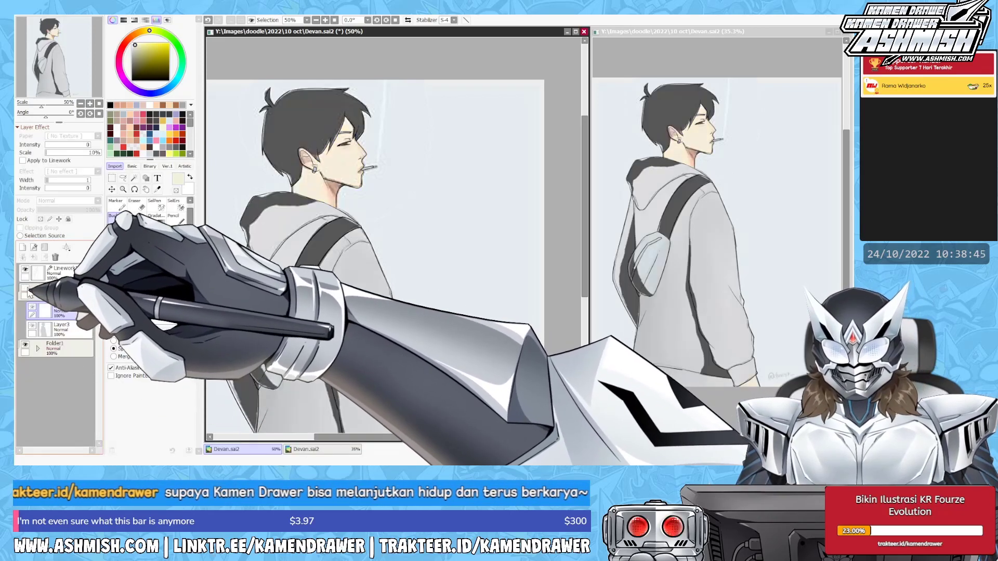
pyautogui.click(26, 289)
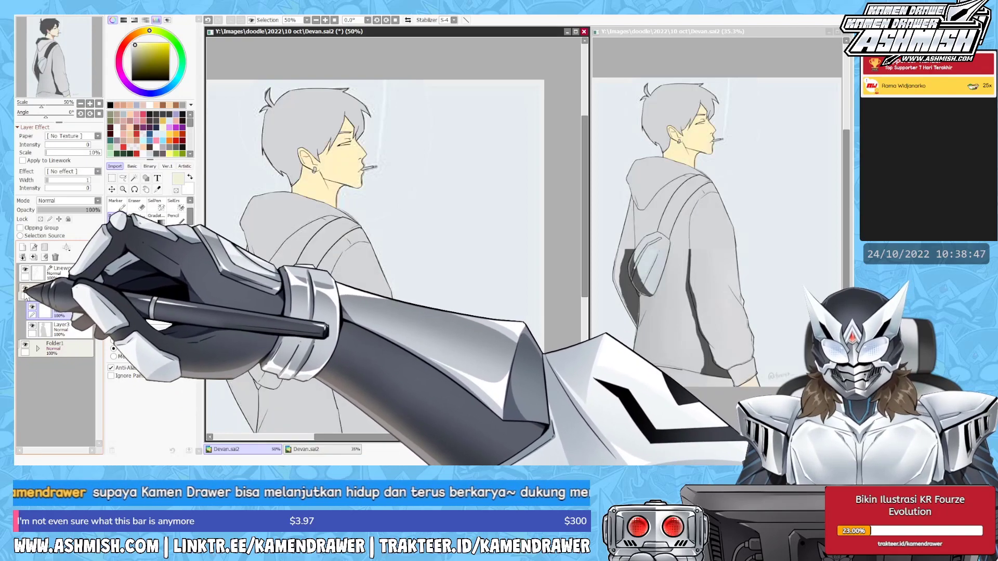
pyautogui.click(23, 247)
pyautogui.click(132, 81)
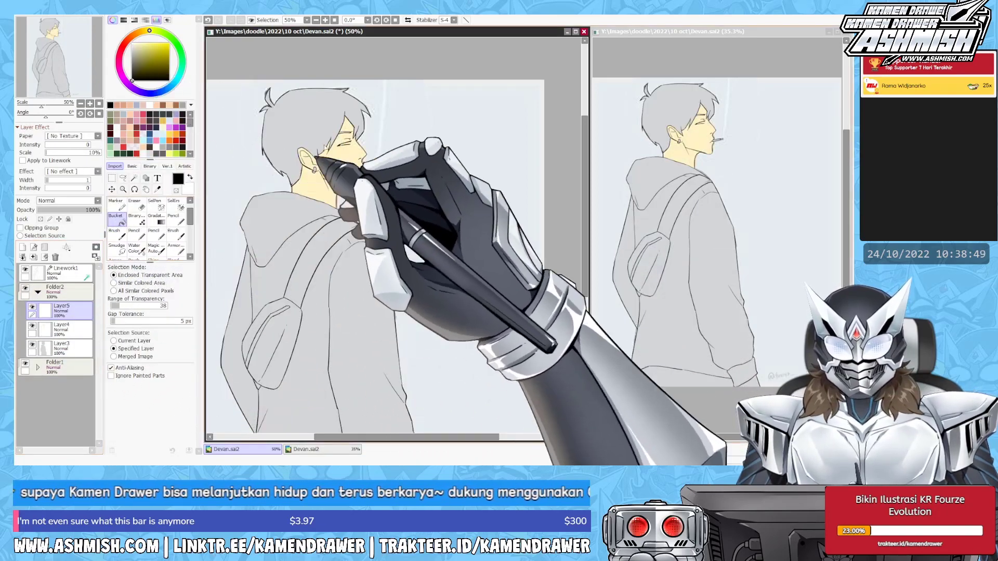
pyautogui.moveTo(316, 157)
pyautogui.mouseDown()
pyautogui.moveTo(342, 203)
pyautogui.moveTo(333, 245)
pyautogui.mouseUp()
pyautogui.click(337, 167)
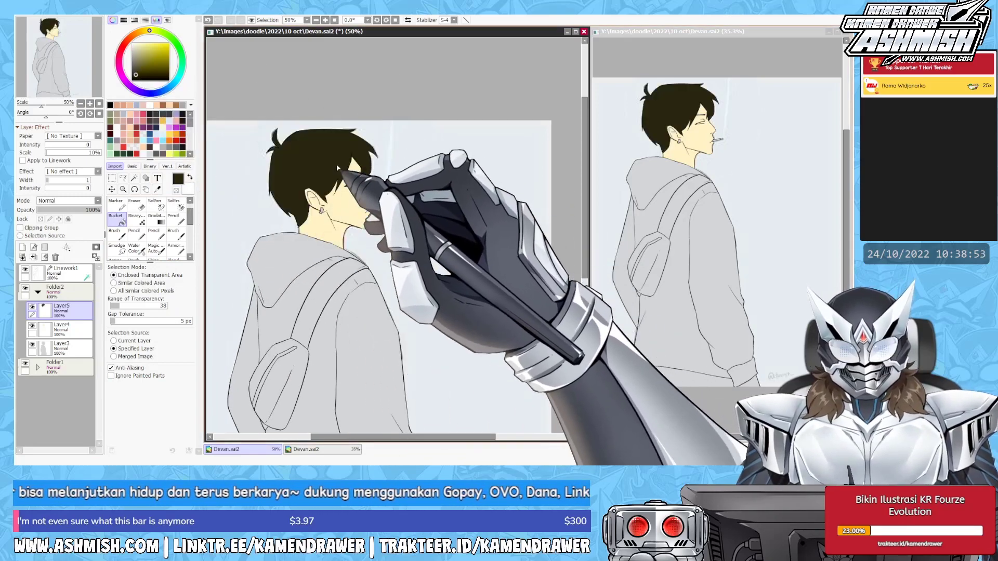
pyautogui.hotkey('ctrl', '+')
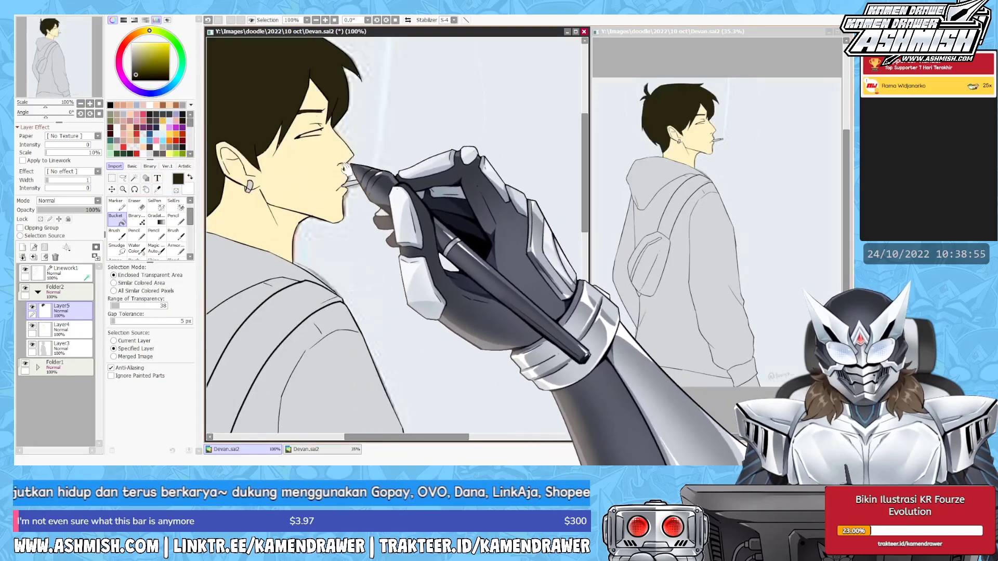
pyautogui.hotkey('ctrl', '-')
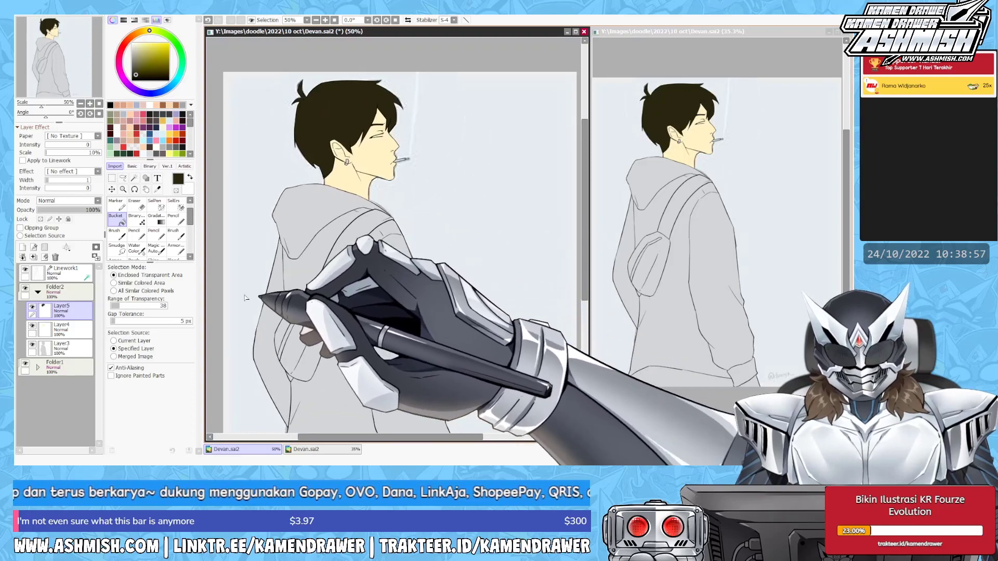
# Delete the black hair fill layer and toggle Layer3's visibility to compare.
pyautogui.click(55, 256)
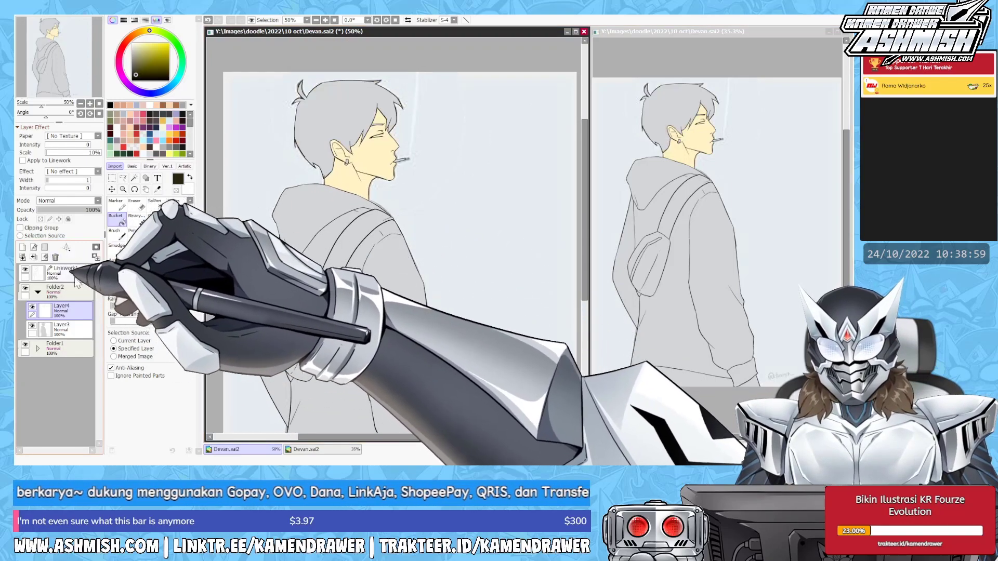
pyautogui.click(61, 327)
pyautogui.scroll(-3, 362, 264)
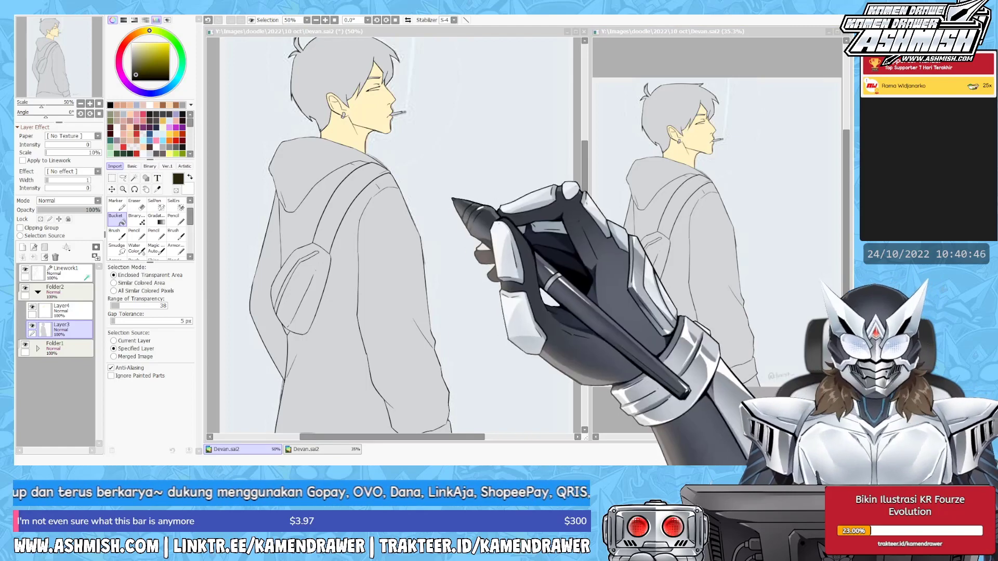
pyautogui.click(33, 326)
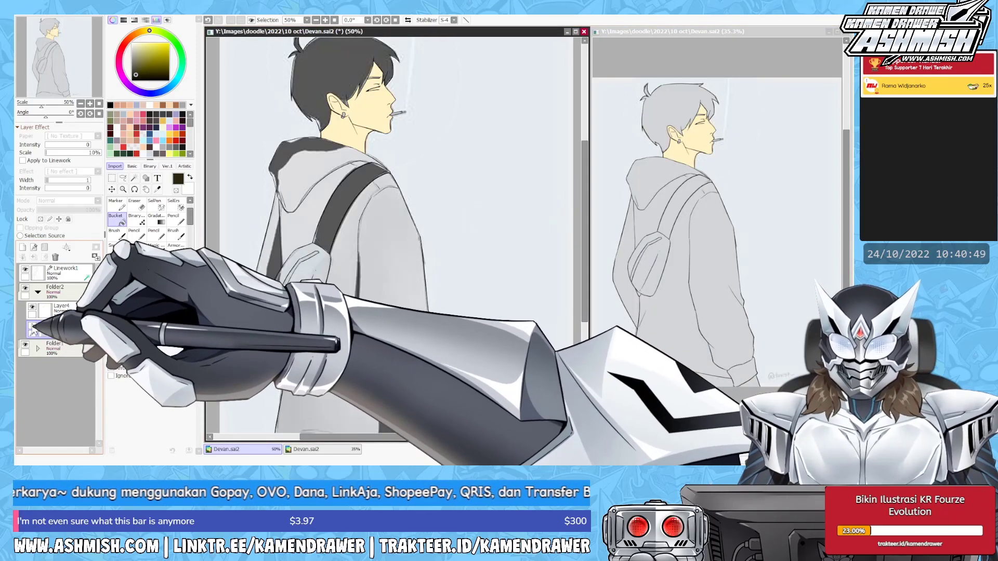
pyautogui.scroll(-5, 352, 280)
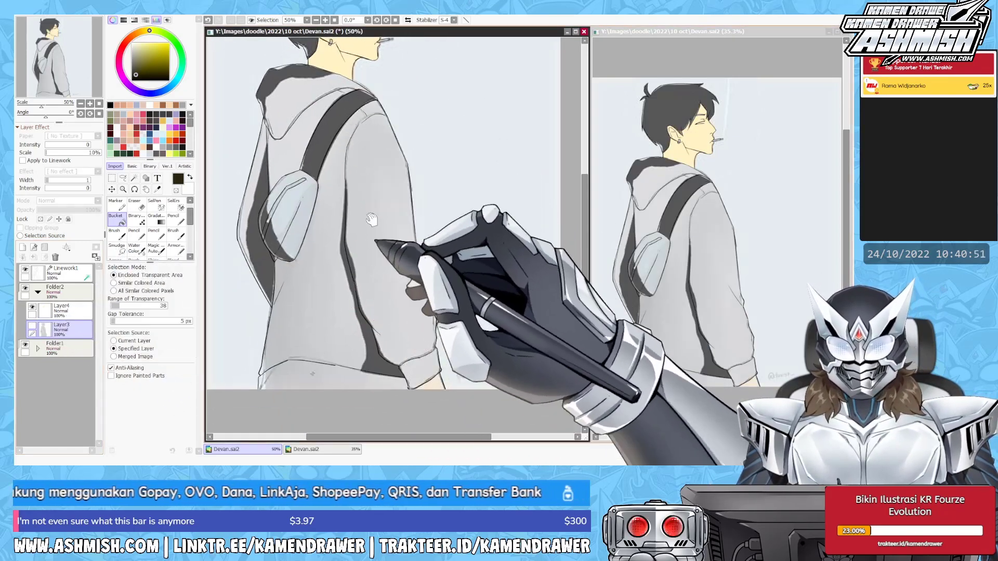
pyautogui.scroll(3, 352, 280)
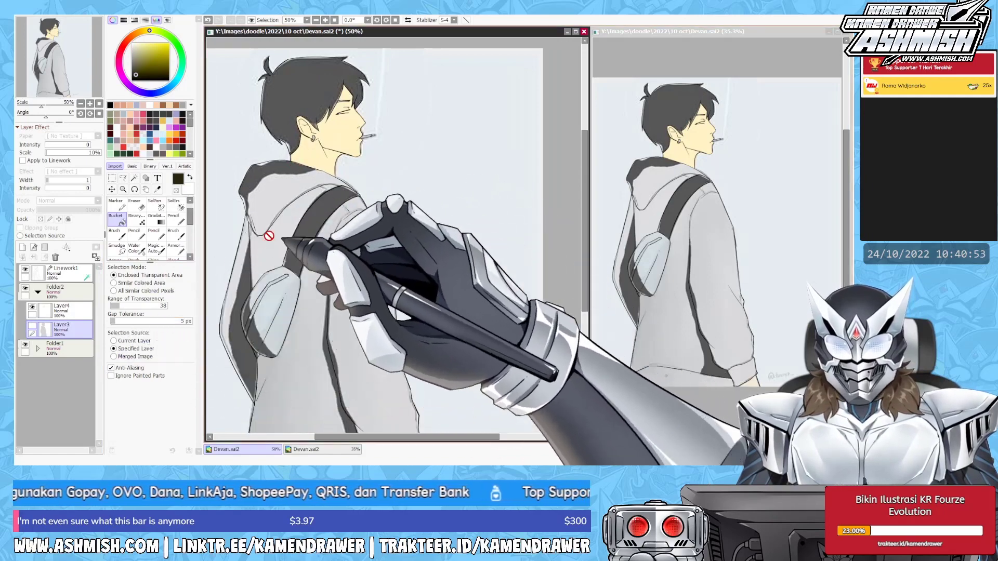
pyautogui.click(33, 325)
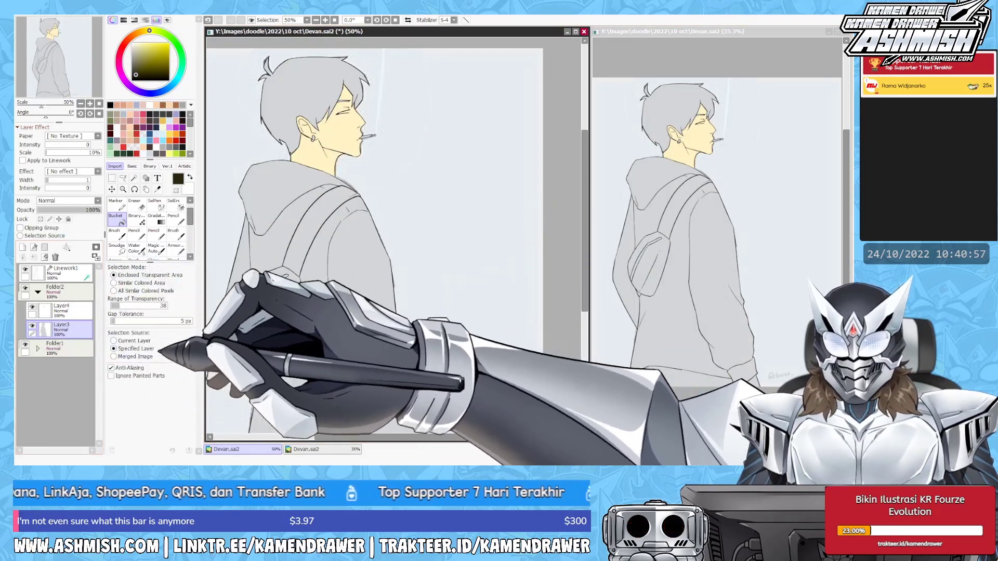
# Add Layer5, darken Layer3 to near-black, and bucket-fill the hoodie light grey on Layer5.
pyautogui.hotkey('ctrl', 'shift', 'n')
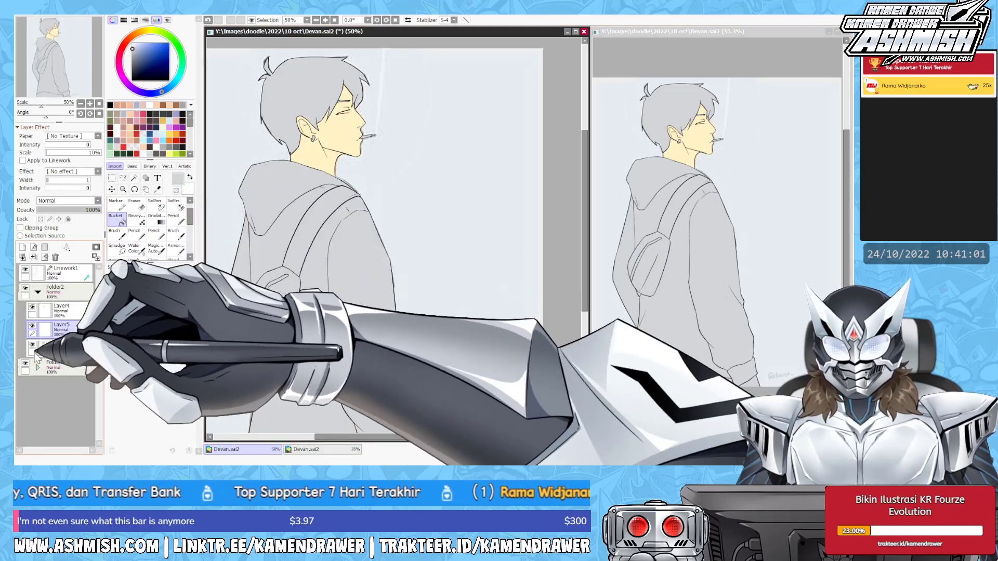
pyautogui.click(59, 345)
pyautogui.moveTo(160, 375); pyautogui.dragTo(188, 384)
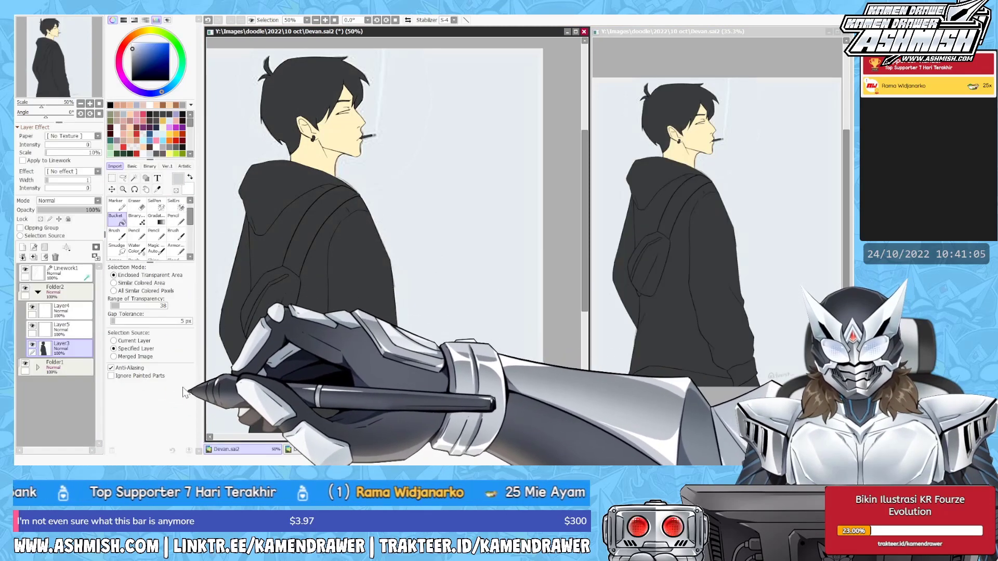
pyautogui.click(60, 328)
pyautogui.click(116, 218)
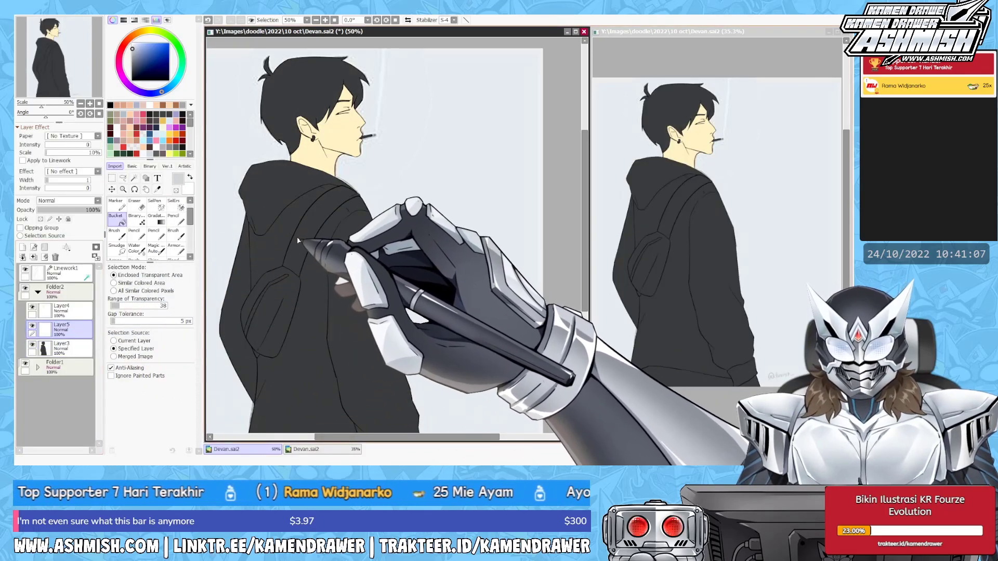
pyautogui.click(275, 254)
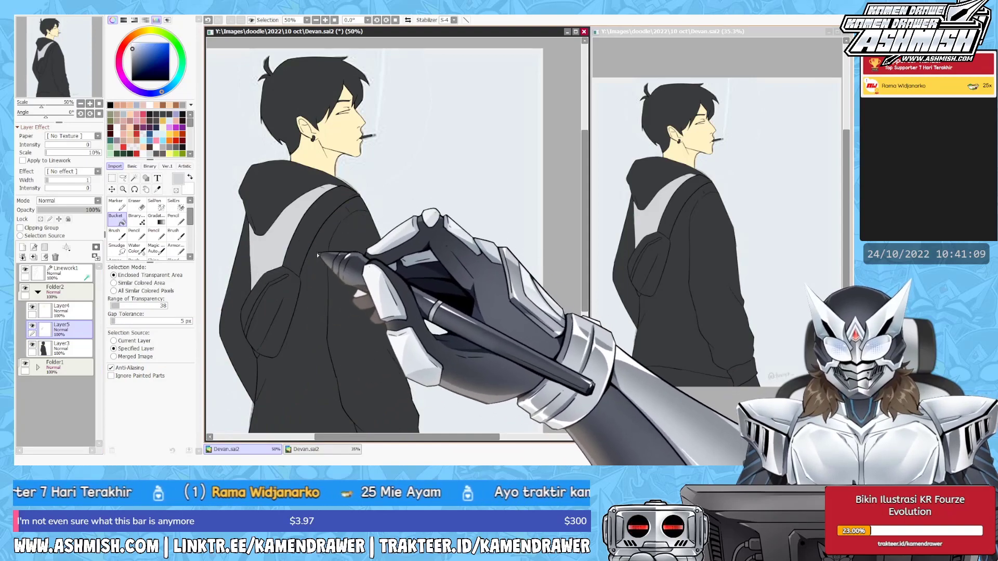
pyautogui.click(317, 254)
pyautogui.moveTo(233, 298); pyautogui.dragTo(398, 244)
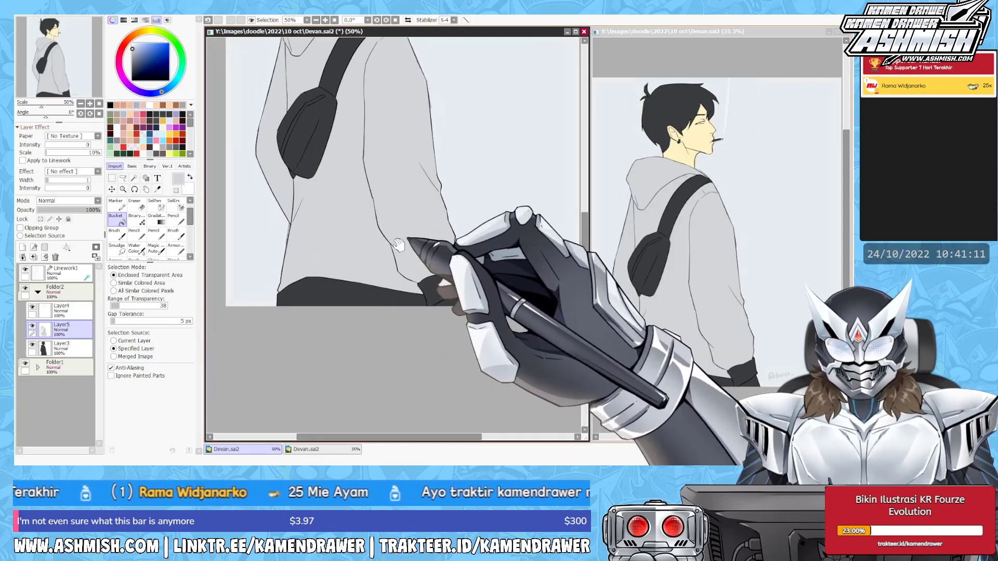
# Add Layer6 and Layer7 and paint the cigarette white with an orange glowing tip.
pyautogui.moveTo(461, 284); pyautogui.dragTo(399, 456)
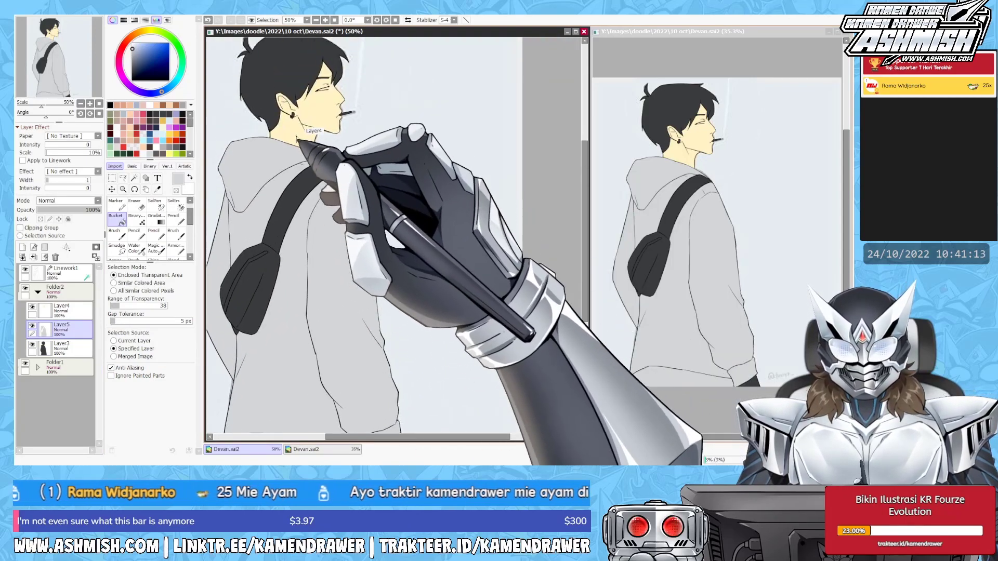
pyautogui.moveTo(301, 129)
pyautogui.mouseDown()
pyautogui.moveTo(382, 256)
pyautogui.moveTo(349, 274)
pyautogui.mouseUp()
pyautogui.scroll(1, 350, 274)
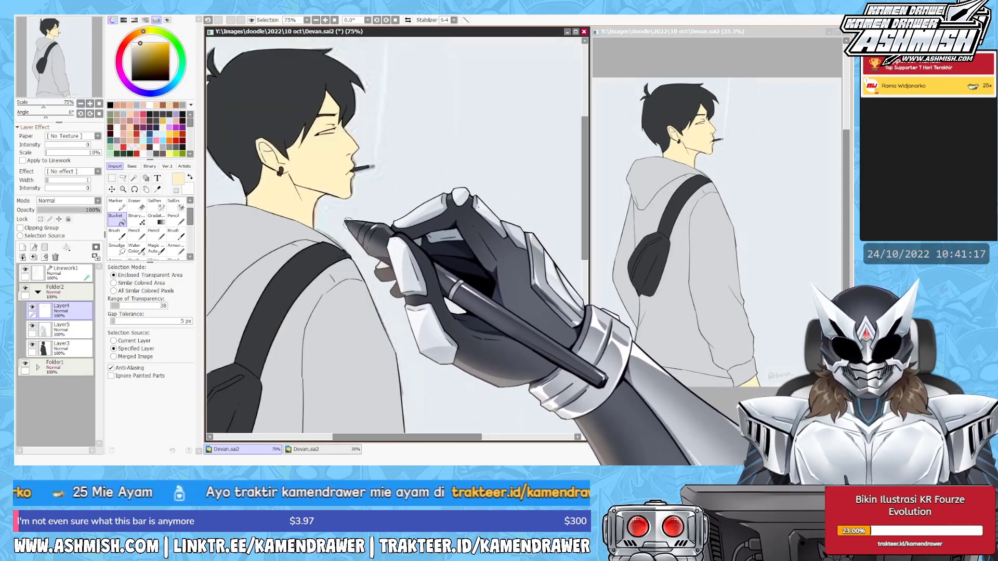
pyautogui.hotkey('ctrl', 'shift', 'n')
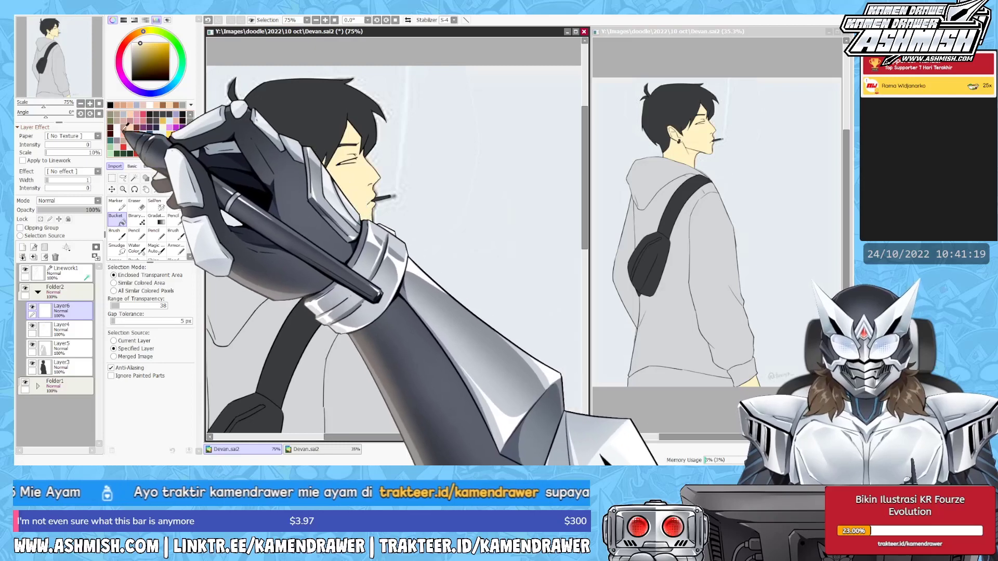
pyautogui.keyDown('alt'); pyautogui.click(382, 202); pyautogui.keyUp('alt')
pyautogui.scroll(2, 382, 203)
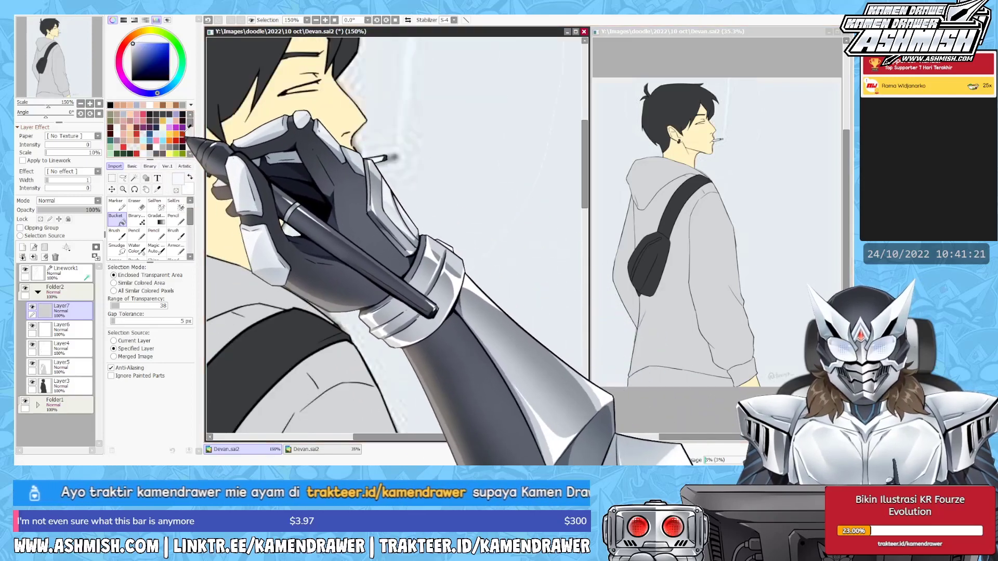
pyautogui.hotkey('ctrl', 'shift', 'n')
pyautogui.moveTo(387, 160); pyautogui.dragTo(336, 230)
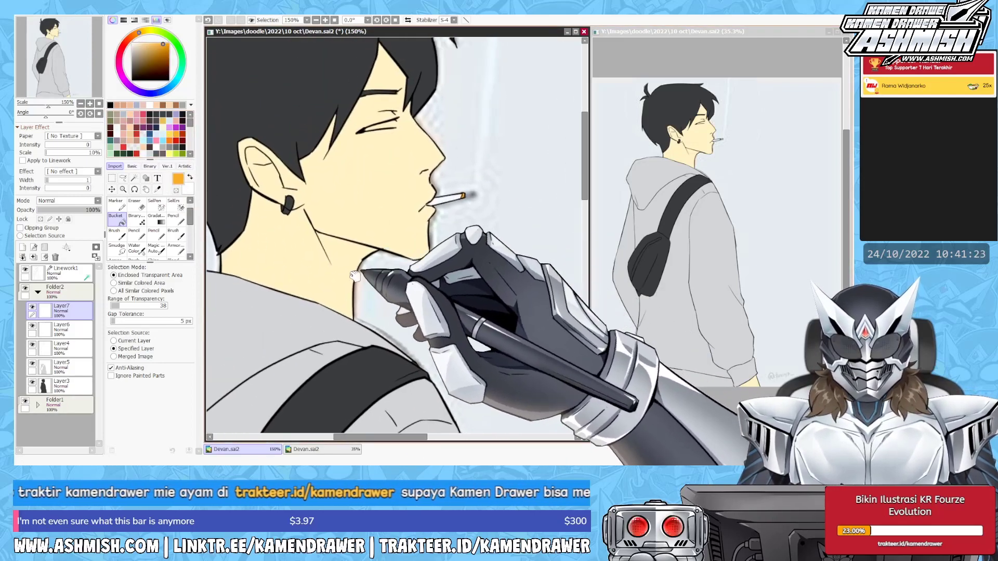
# Add Layer8 and bucket-fill the earring light yellow.
pyautogui.hotkey('ctrl', 'Up')
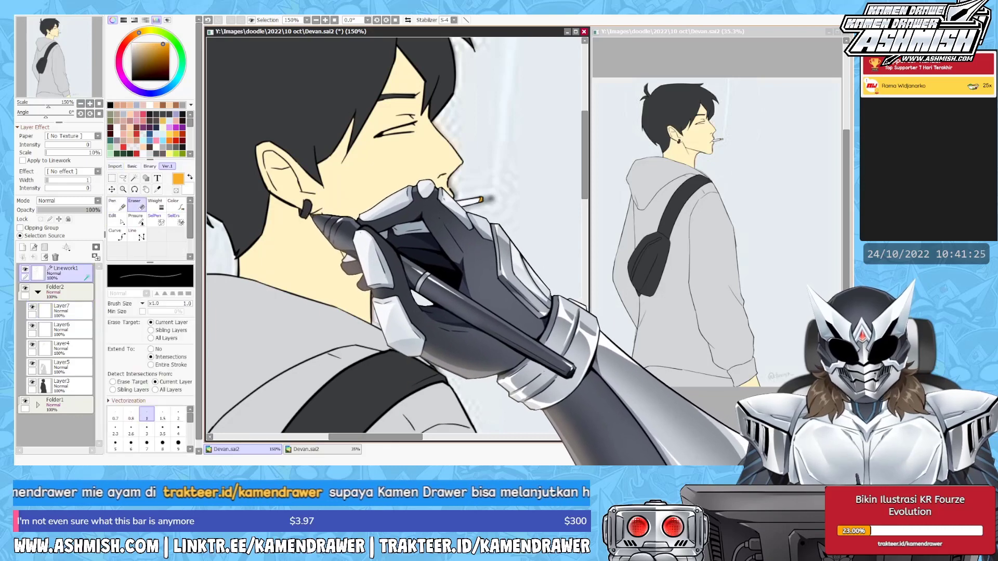
pyautogui.hotkey('ctrl', 'shift', 'n')
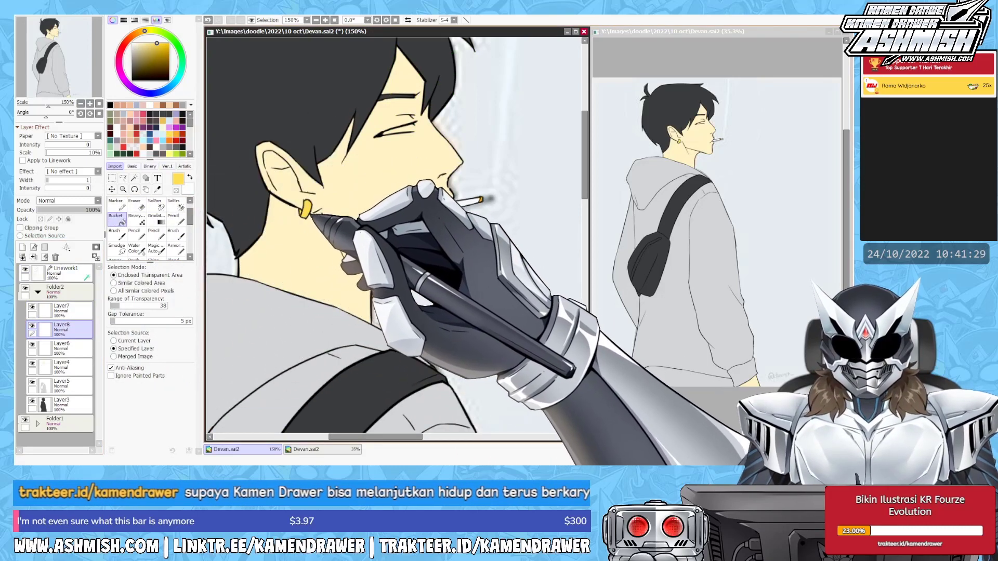
pyautogui.scroll(-2, 395, 234)
pyautogui.scroll(-1, 395, 234)
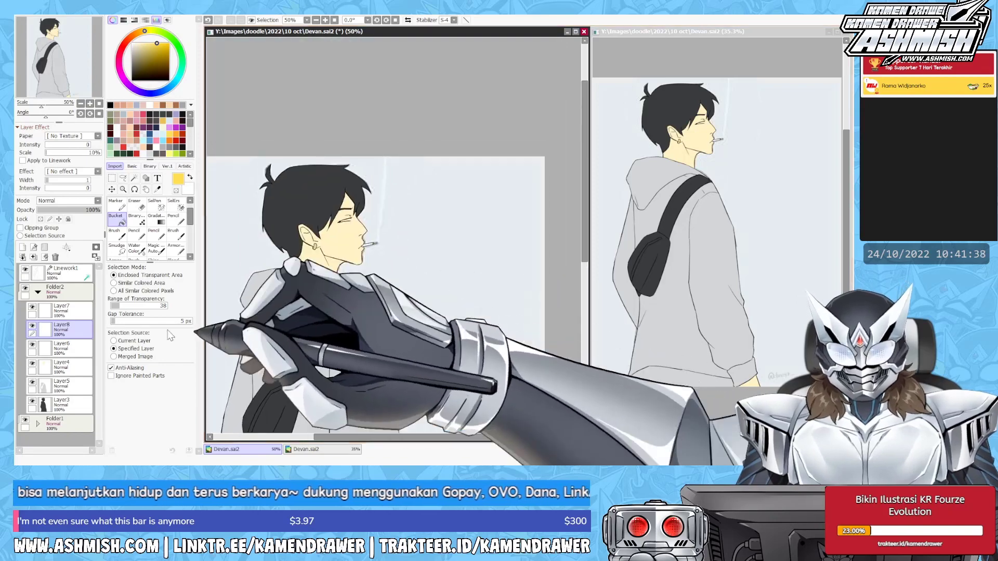
# Add Layer9 and move it beneath the Layer3 hair and hoodie base.
pyautogui.click(78, 408)
pyautogui.hotkey('ctrl', 'shift', 'n')
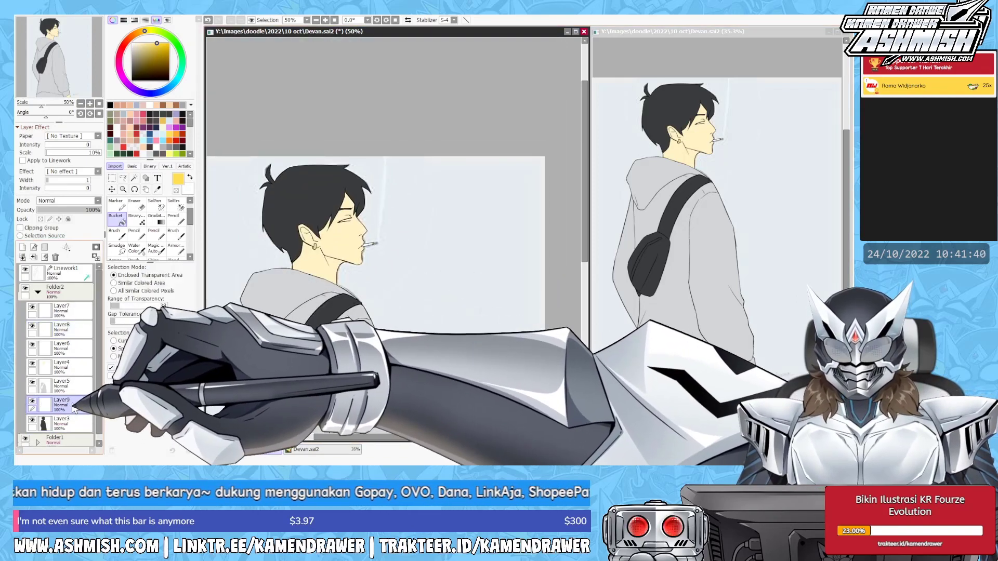
pyautogui.moveTo(74, 426); pyautogui.dragTo(73, 428)
pyautogui.scroll(1, 384, 263)
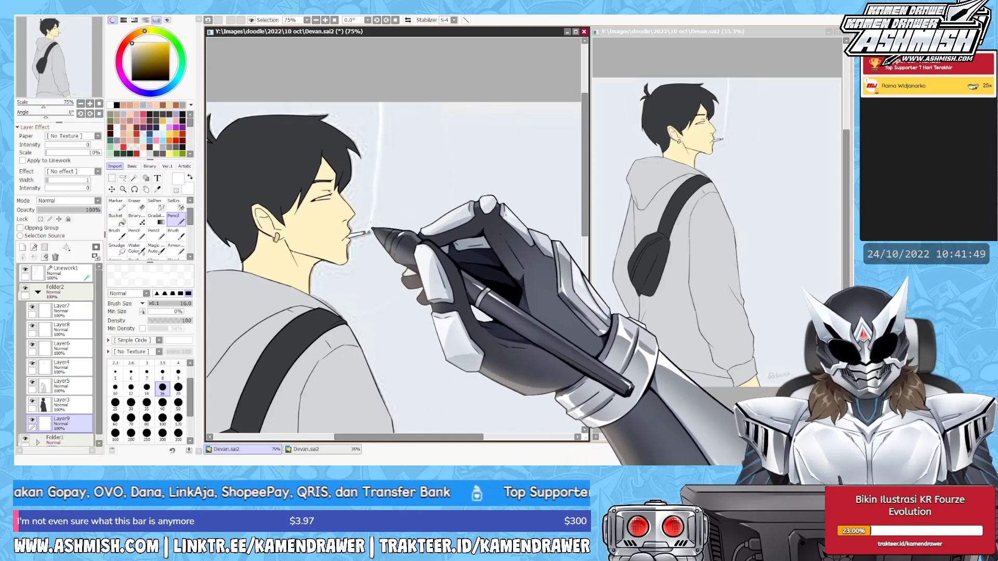
# Draw thin white smoke wisps rising from the cigarette with the Pencil.
pyautogui.moveTo(380, 271); pyautogui.dragTo(395, 280)
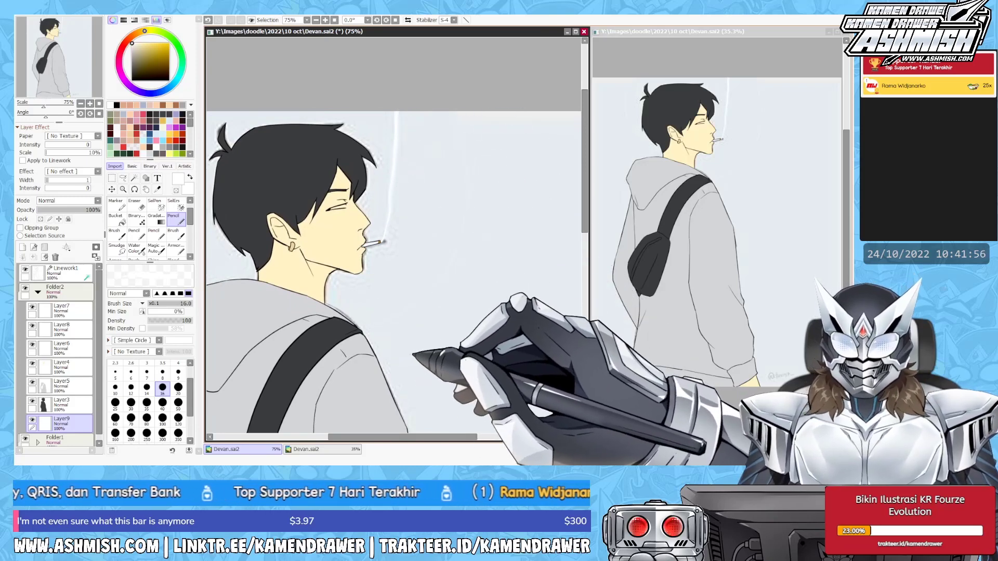
pyautogui.scroll(1, 395, 244)
pyautogui.scroll(1, 395, 244)
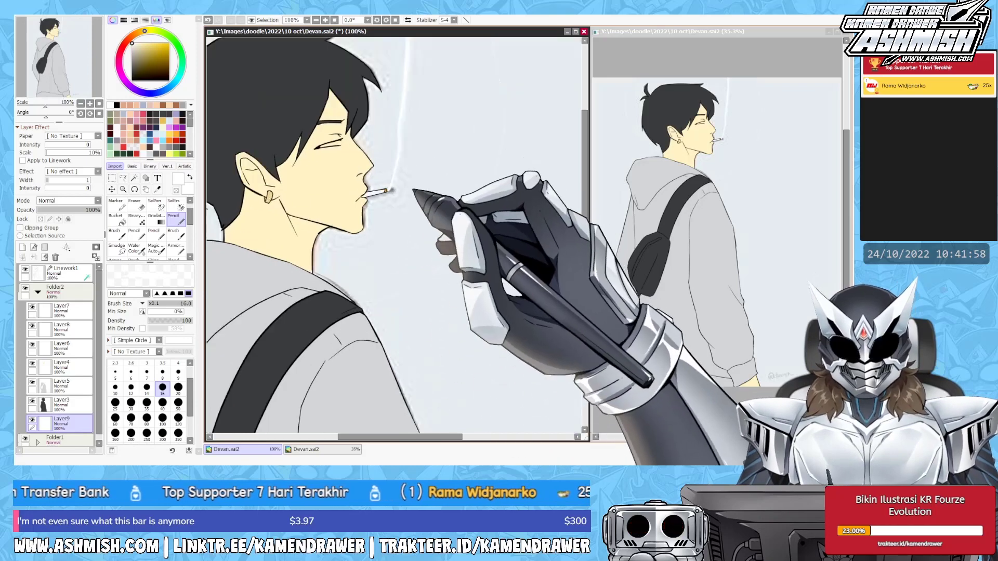
pyautogui.scroll(1, 395, 245)
pyautogui.scroll(1, 395, 245)
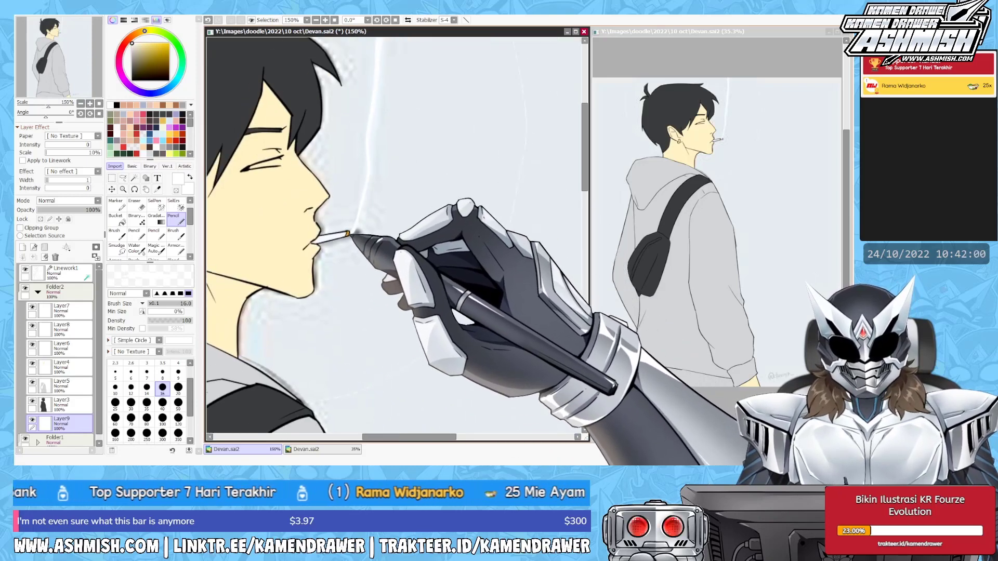
pyautogui.scroll(-1, 395, 244)
pyautogui.scroll(-1, 395, 244)
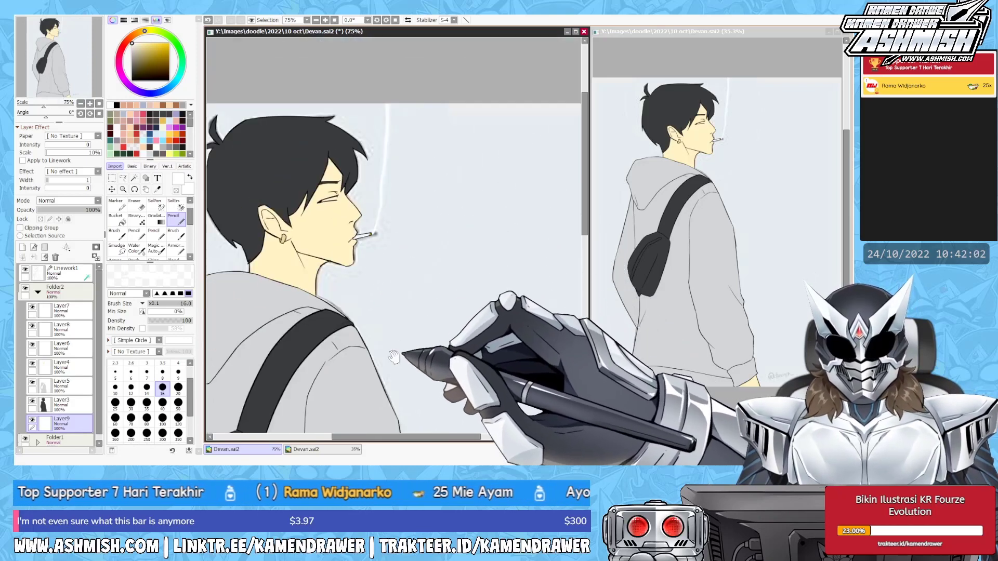
pyautogui.scroll(-1, 395, 244)
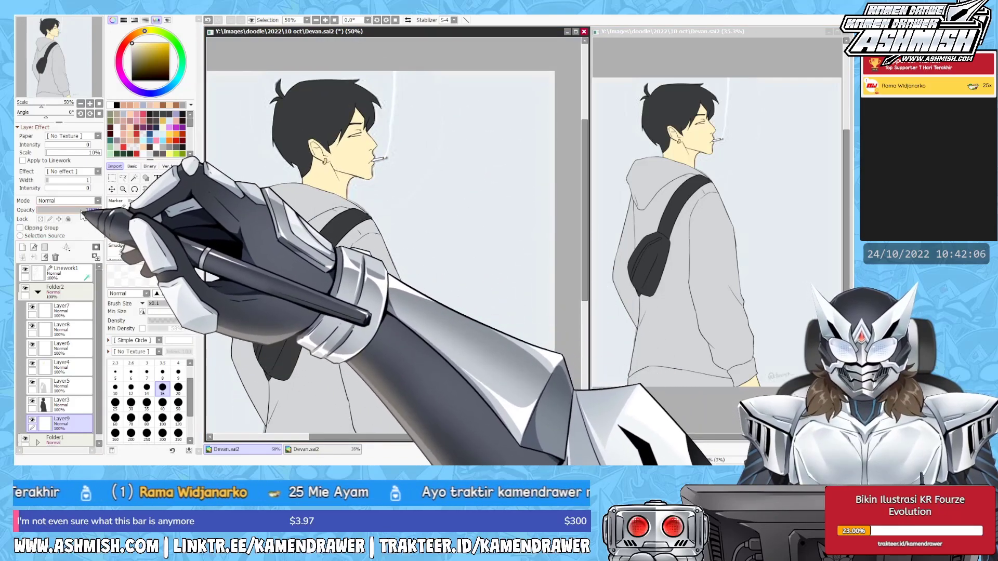
pyautogui.scroll(-1, 520, 338)
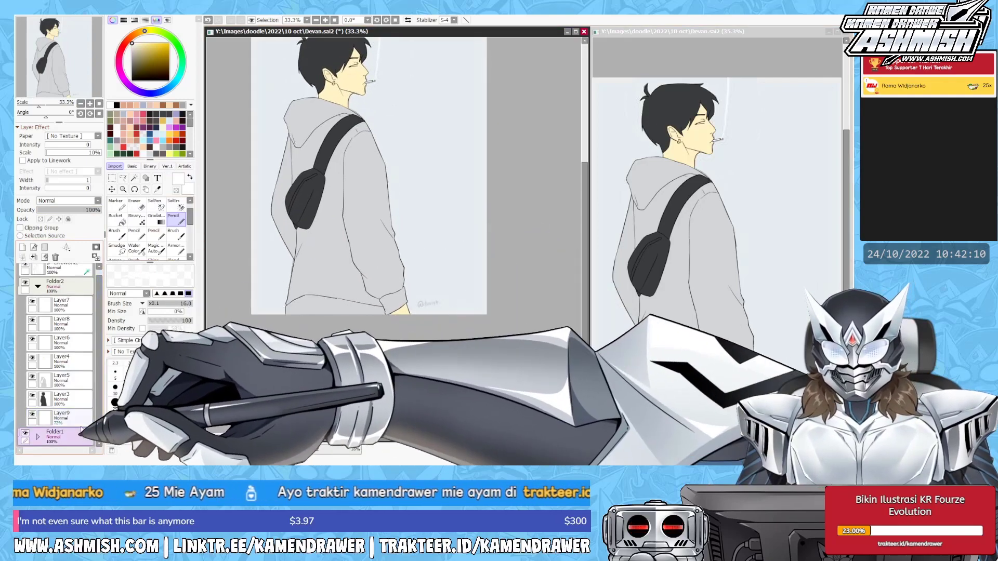
# Add Layer10 and Layer11 and transform each layer's contents into place.
pyautogui.hotkey('ctrl', 'shift', 'n')
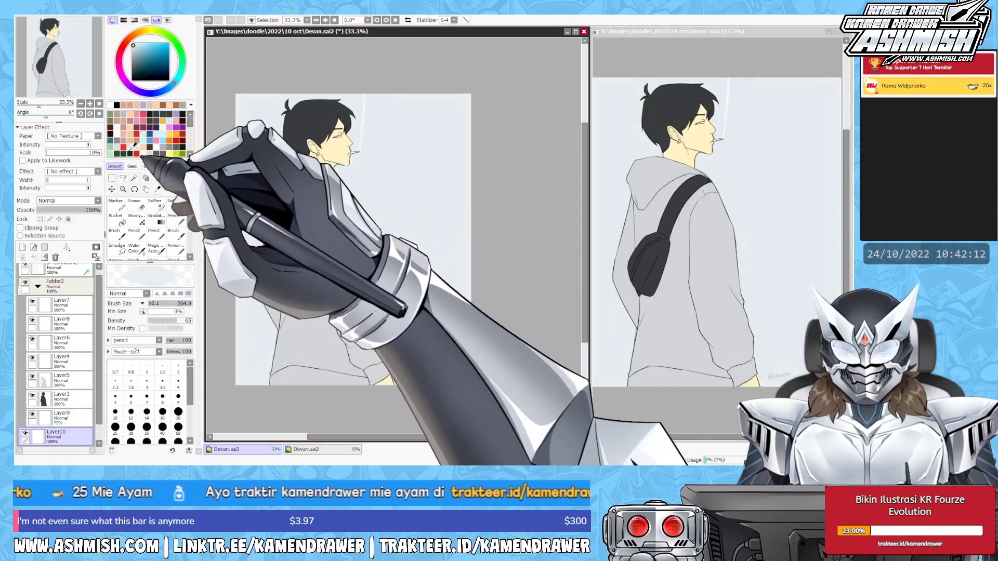
pyautogui.hotkey('ctrl', 't')
pyautogui.moveTo(240, 98); pyautogui.dragTo(363, 285)
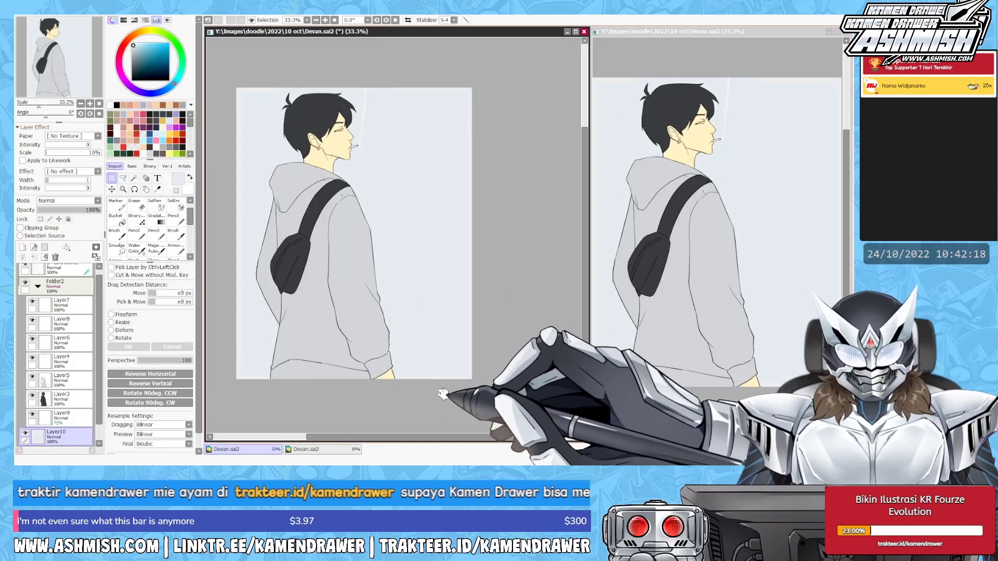
pyautogui.moveTo(441, 393); pyautogui.dragTo(443, 371)
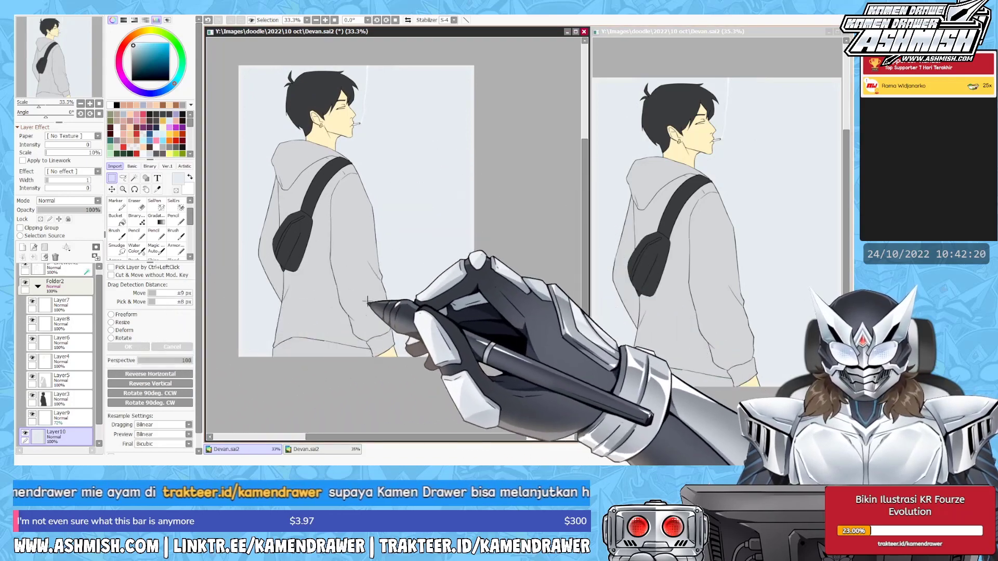
pyautogui.hotkey('ctrl', 'shift', 'n')
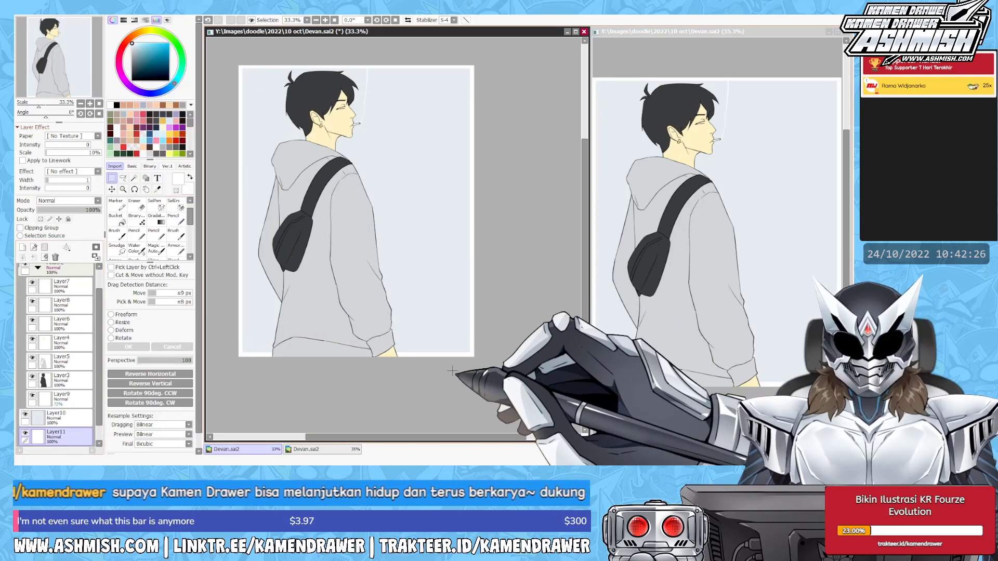
pyautogui.scroll(1, 451, 371)
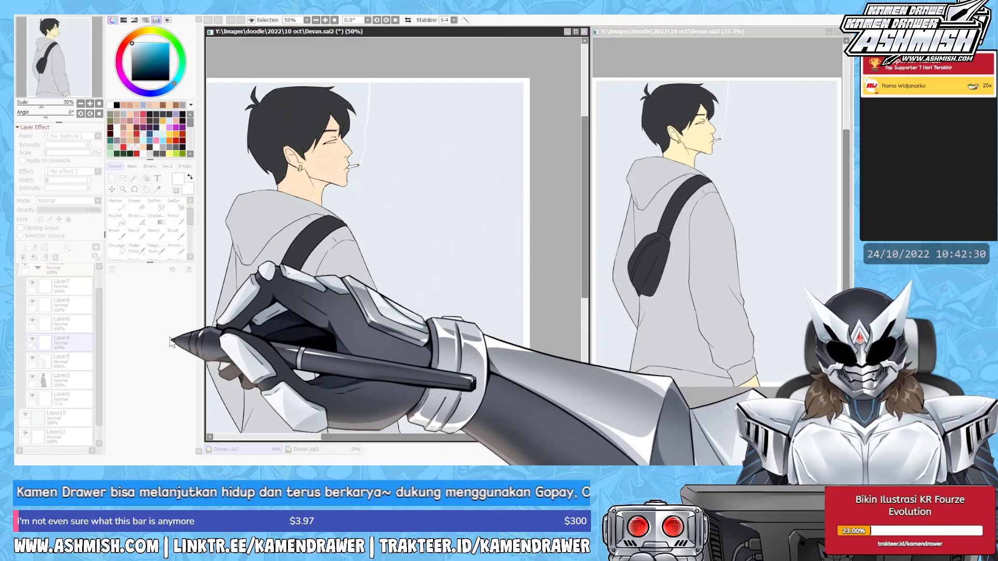
pyautogui.hotkey('ctrl', 't')
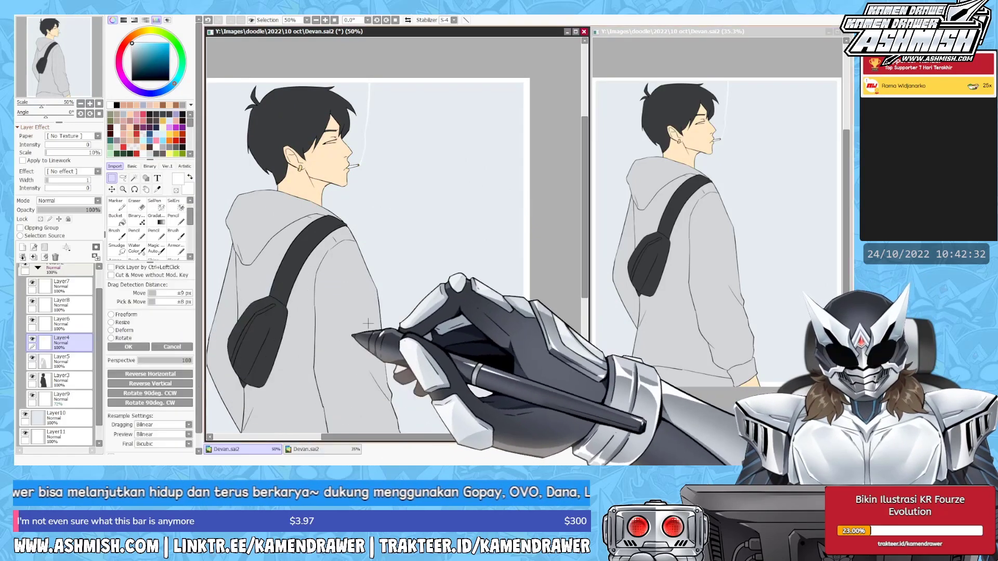
pyautogui.moveTo(338, 396); pyautogui.dragTo(415, 332)
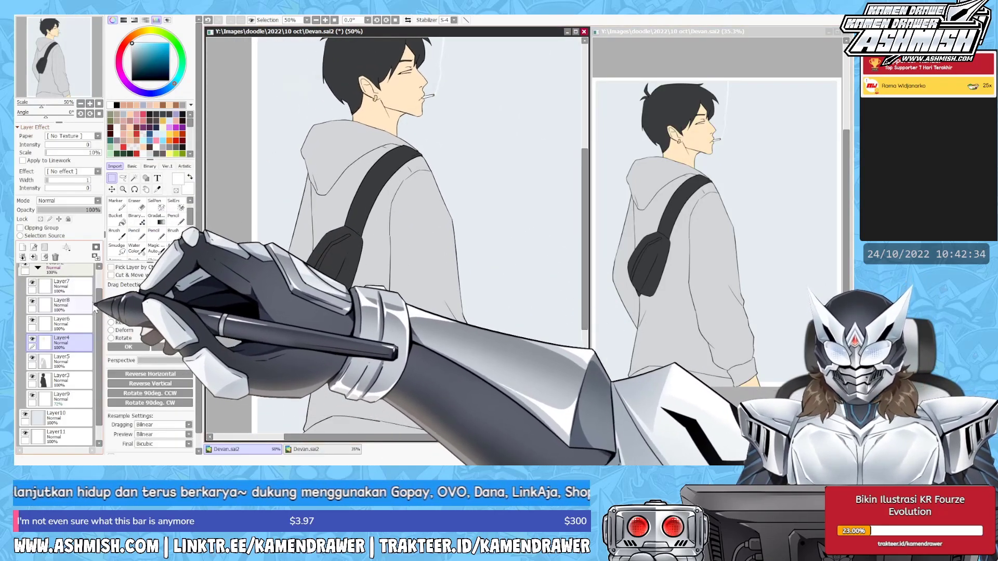
# Collapse Folder2 and toggle layer visibility to compare sketch and colours, then re-show Folder2.
pyautogui.click(38, 292)
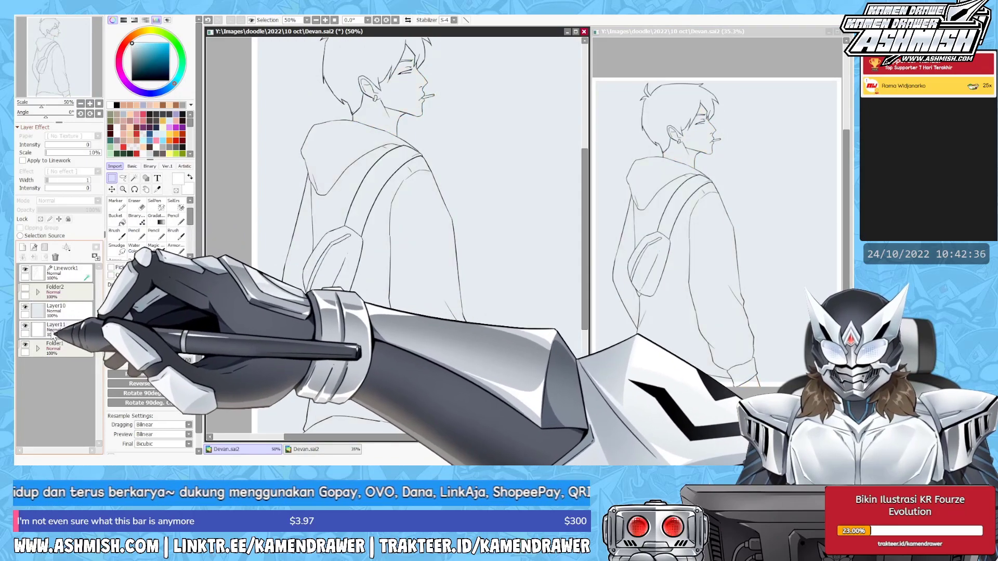
pyautogui.click(25, 307)
pyautogui.click(25, 326)
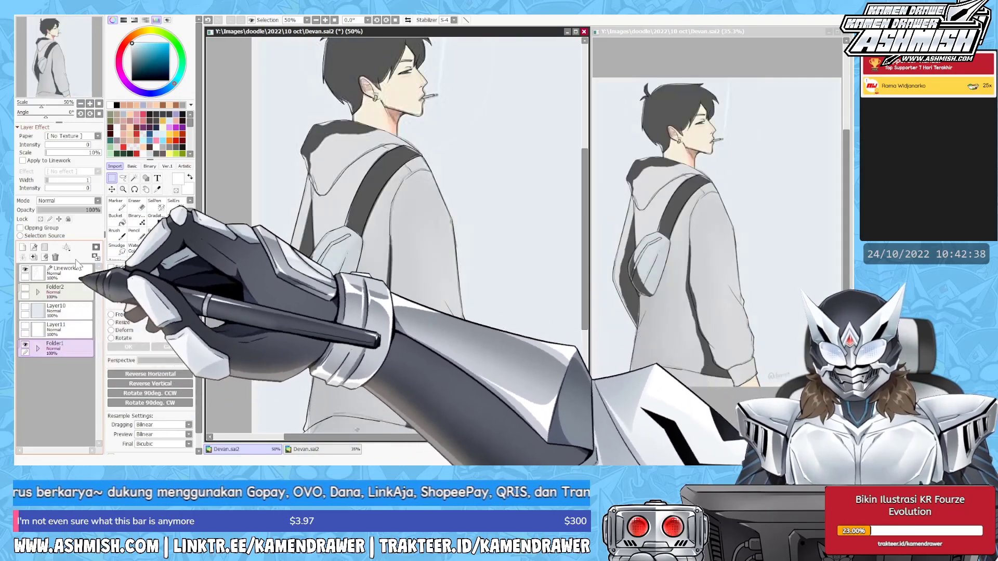
pyautogui.click(33, 347)
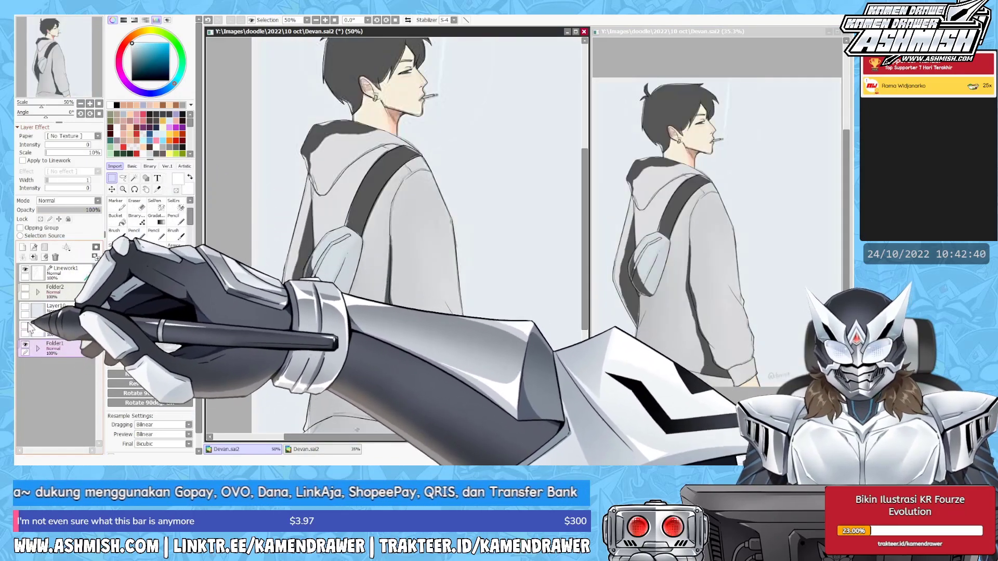
pyautogui.click(25, 326)
pyautogui.click(25, 288)
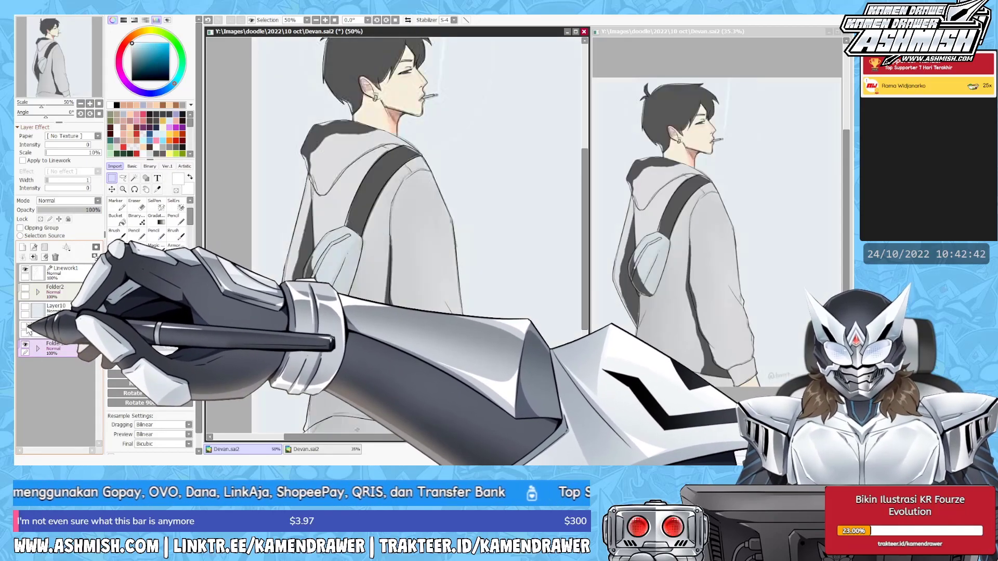
pyautogui.click(25, 288)
pyautogui.click(24, 307)
pyautogui.click(25, 288)
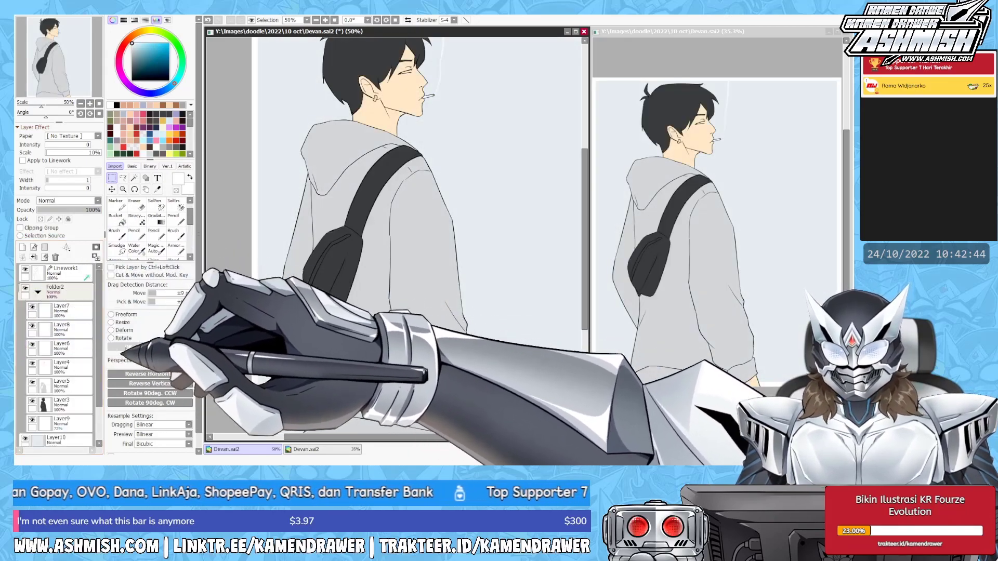
# Zoom to the face, lasso and adjust the closed eye, then deselect.
pyautogui.scroll(2, 358, 164)
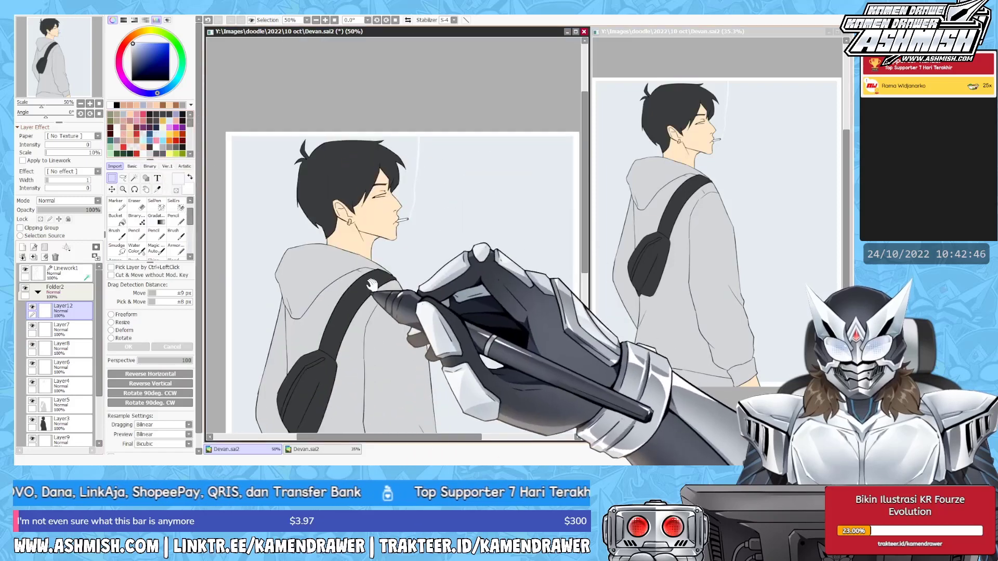
pyautogui.scroll(2, 358, 164)
pyautogui.press('a')
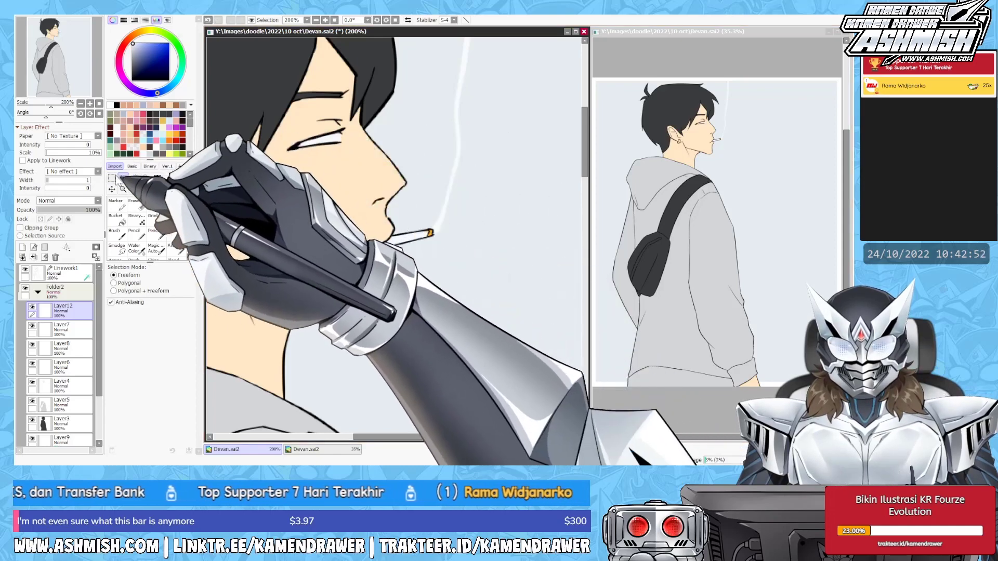
pyautogui.hotkey('ctrl', 'd')
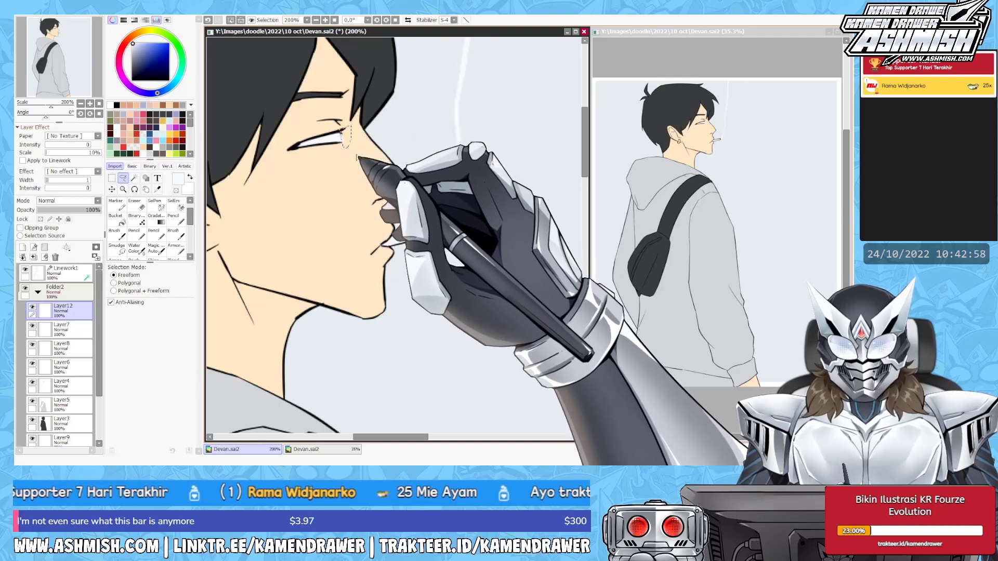
pyautogui.scroll(-2, 392, 167)
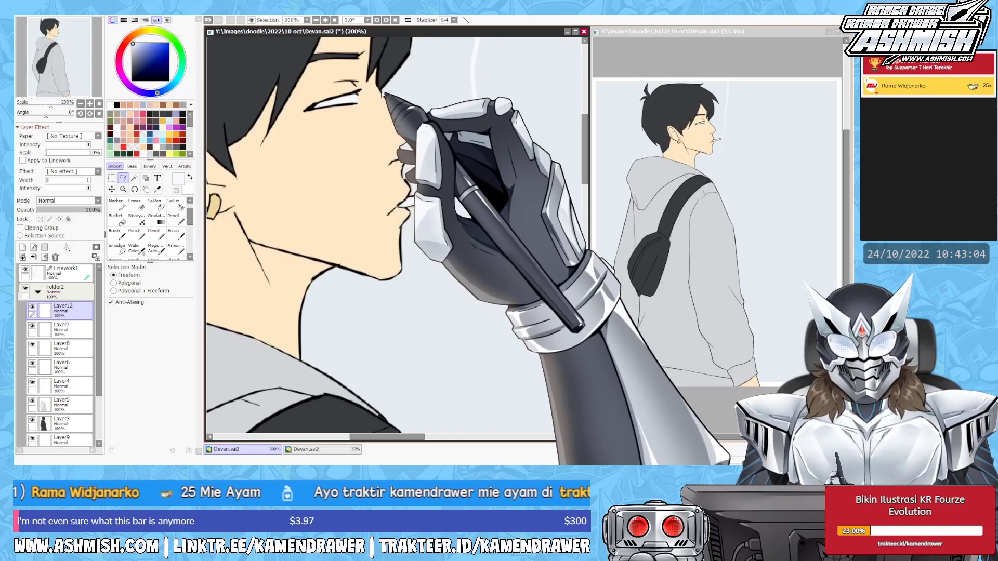
pyautogui.scroll(-2, 381, 147)
pyautogui.scroll(1, 286, 311)
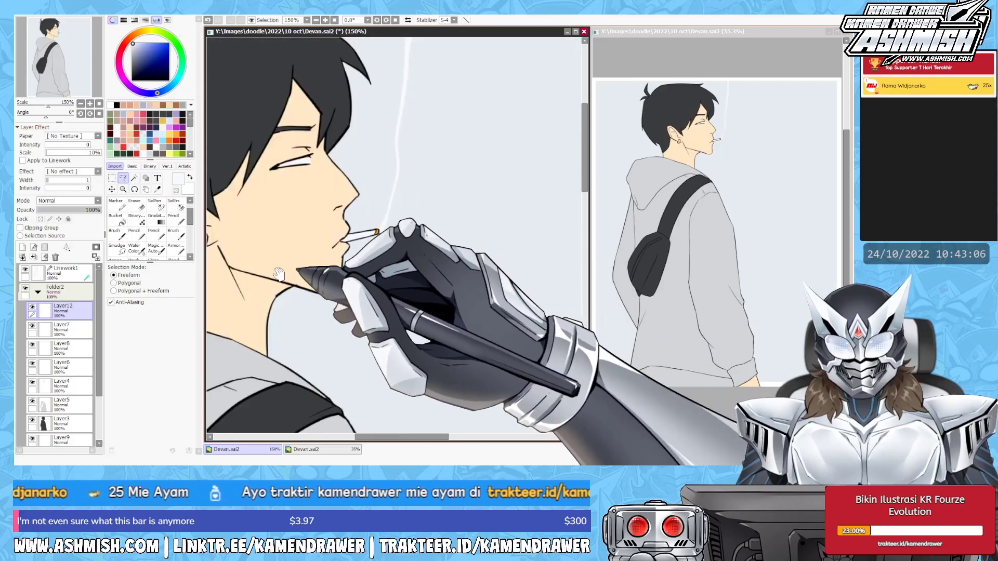
# Add clipped Layer13 and set up a black Pencil at size 49.
pyautogui.hotkey('ctrl', 'shift', 'n')
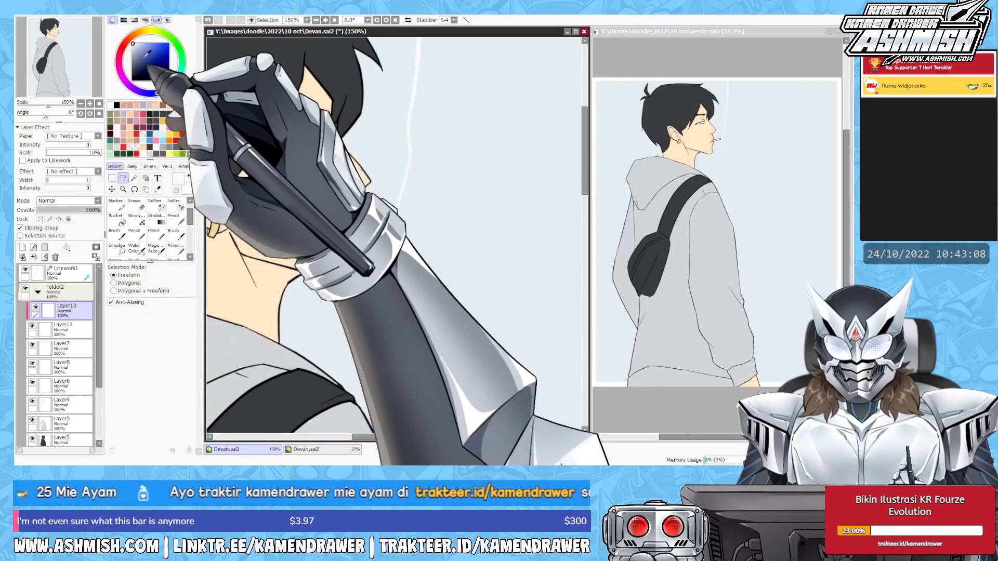
pyautogui.press('n')
pyautogui.press(']')
pyautogui.press(']')
pyautogui.press(']')
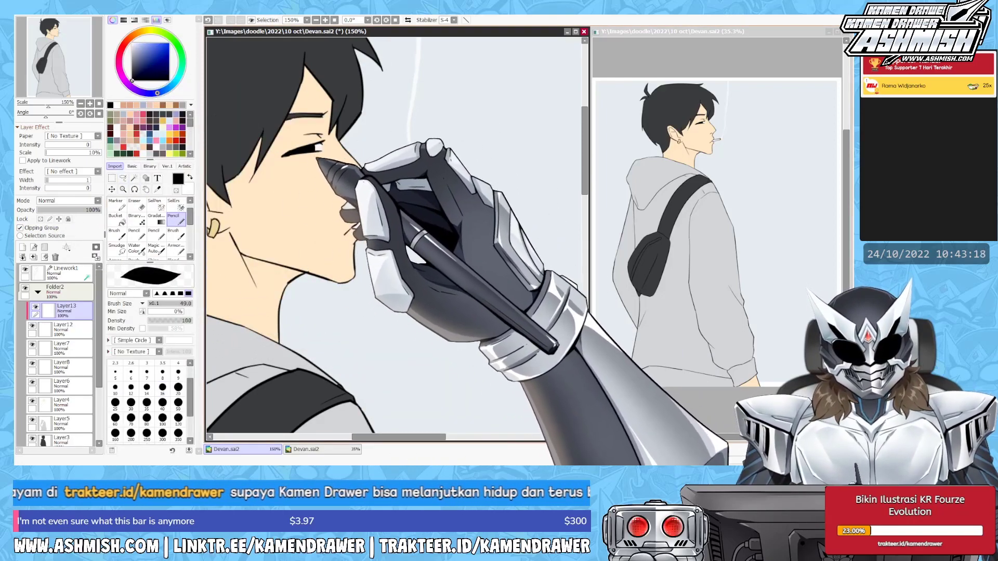
pyautogui.scroll(-1, 395, 234)
pyautogui.scroll(-2, 395, 233)
# Add a new Layer14 and bucket-fill the sling bag with light blue.
pyautogui.press('e')
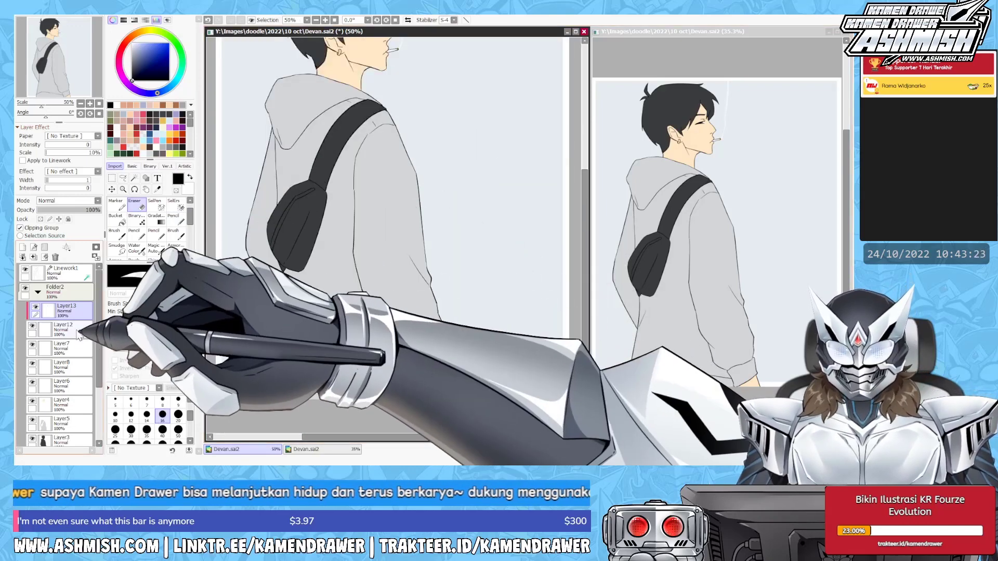
pyautogui.hotkey('ctrl', 'shift', 'n')
pyautogui.click(116, 218)
pyautogui.click(155, 134)
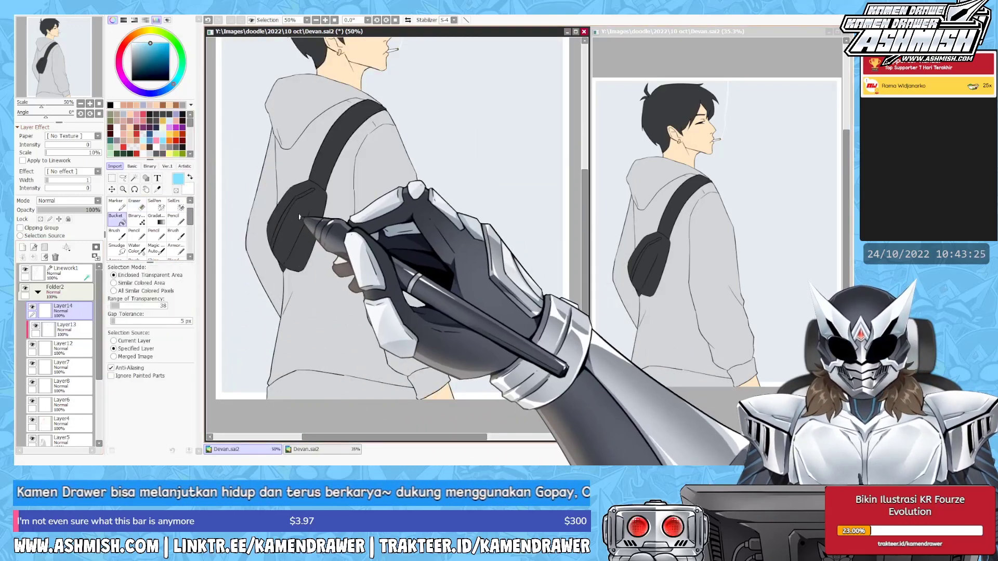
# Use Hue/Saturation to make the bag a paler blue and the hoodie brighter.
pyautogui.hotkey('ctrl', 'u')
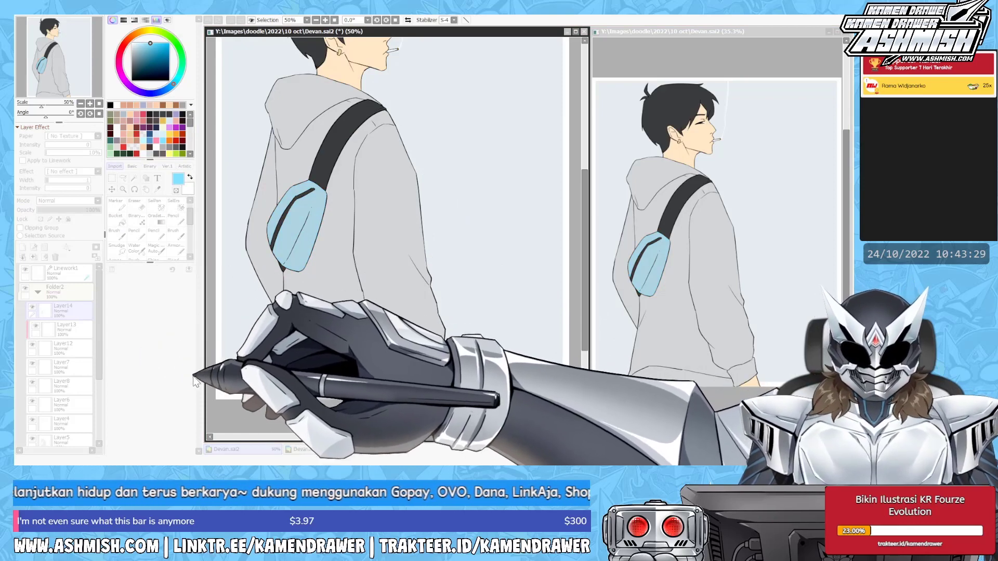
pyautogui.press('Return')
pyautogui.hotkey('ctrl', 'u')
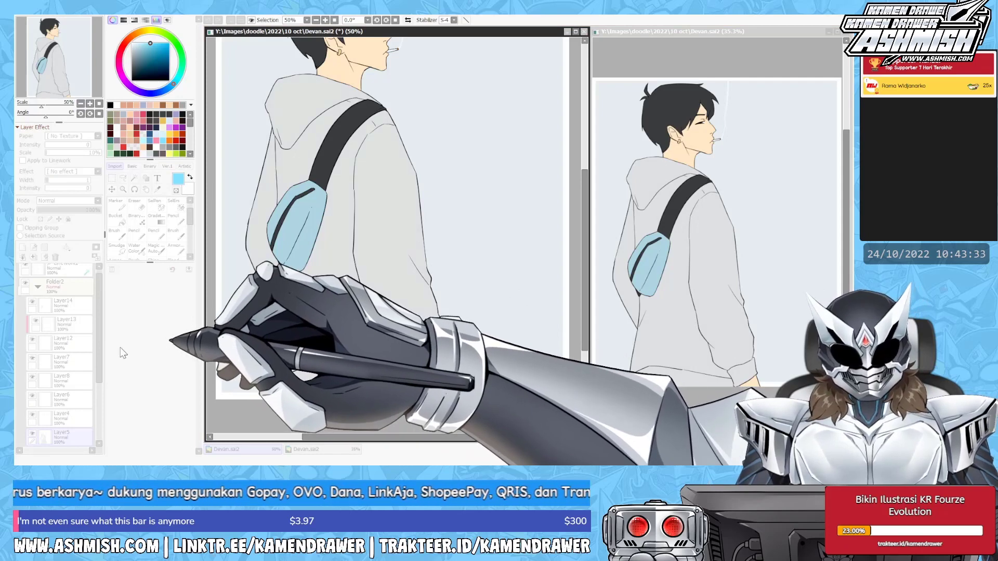
pyautogui.press('Return')
# Reselect the light blue colour and pan the view around the figure.
pyautogui.click(115, 218)
pyautogui.scroll(2, 342, 322)
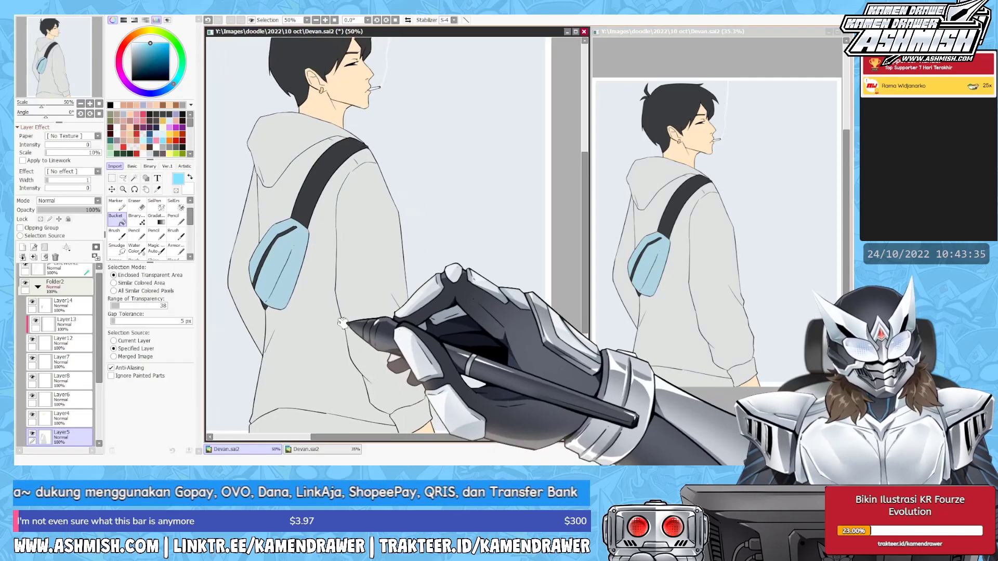
pyautogui.scroll(2, 343, 323)
pyautogui.scroll(1, 364, 333)
pyautogui.hscroll(2, 384, 343)
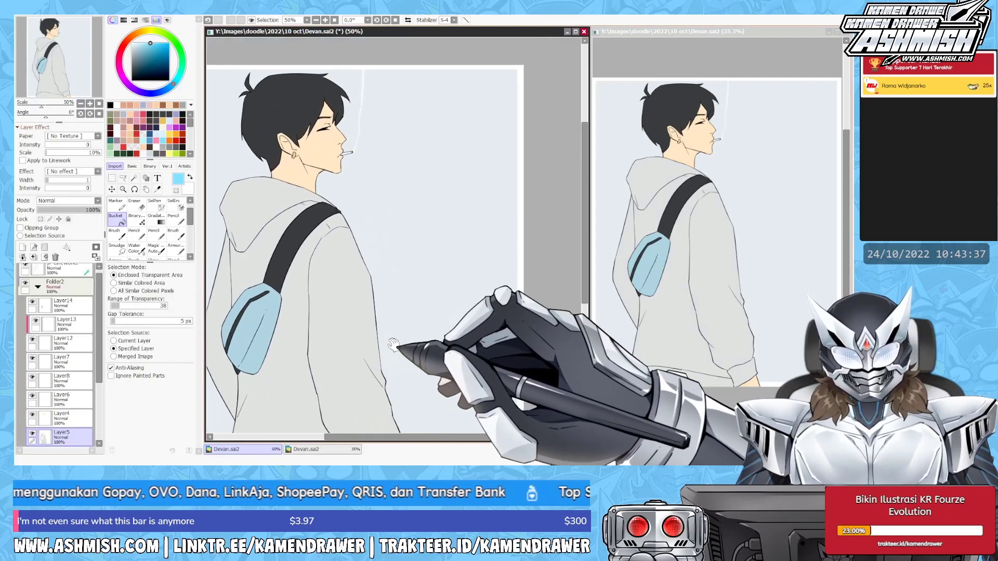
pyautogui.scroll(-3, 393, 344)
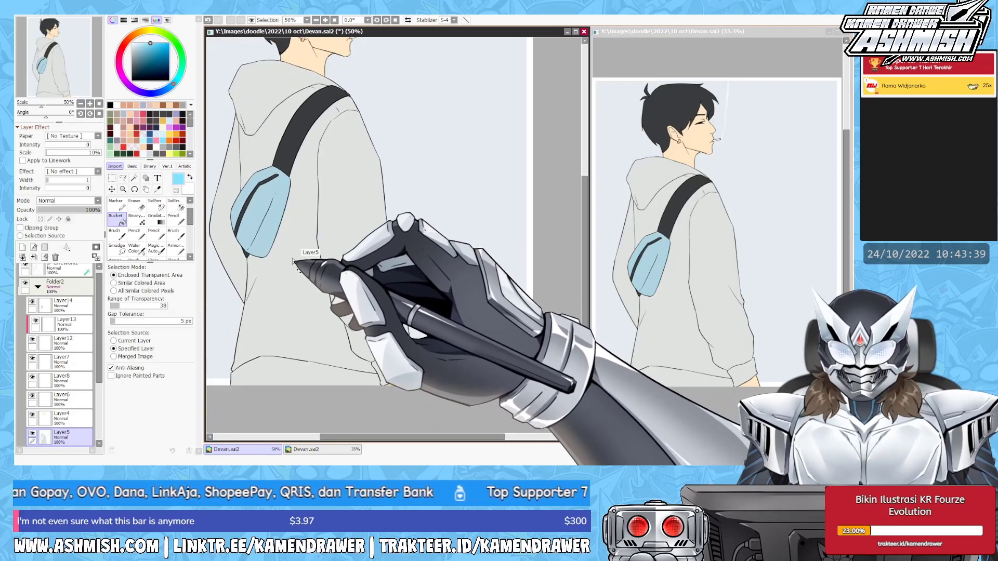
pyautogui.scroll(-1, 312, 239)
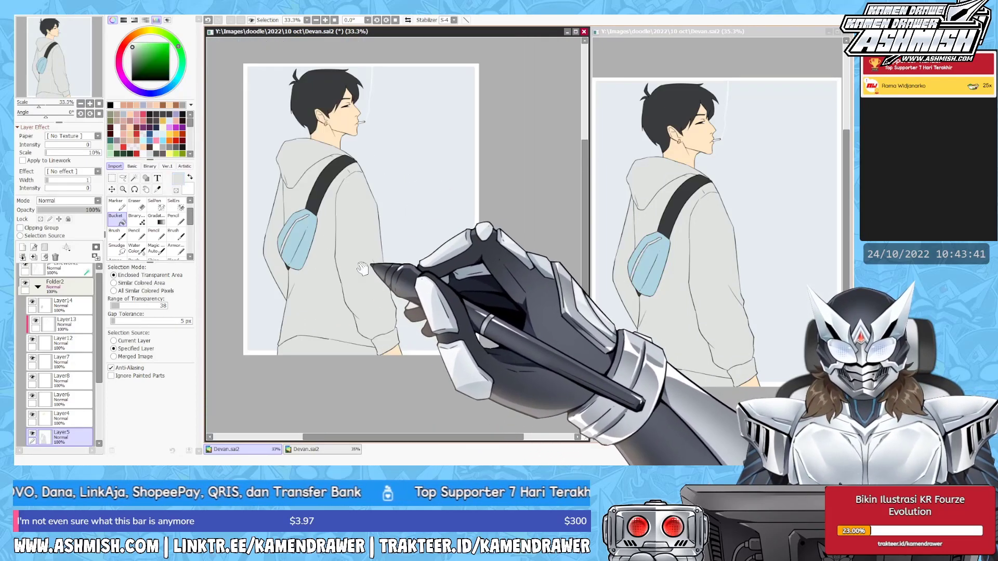
pyautogui.scroll(1, 364, 275)
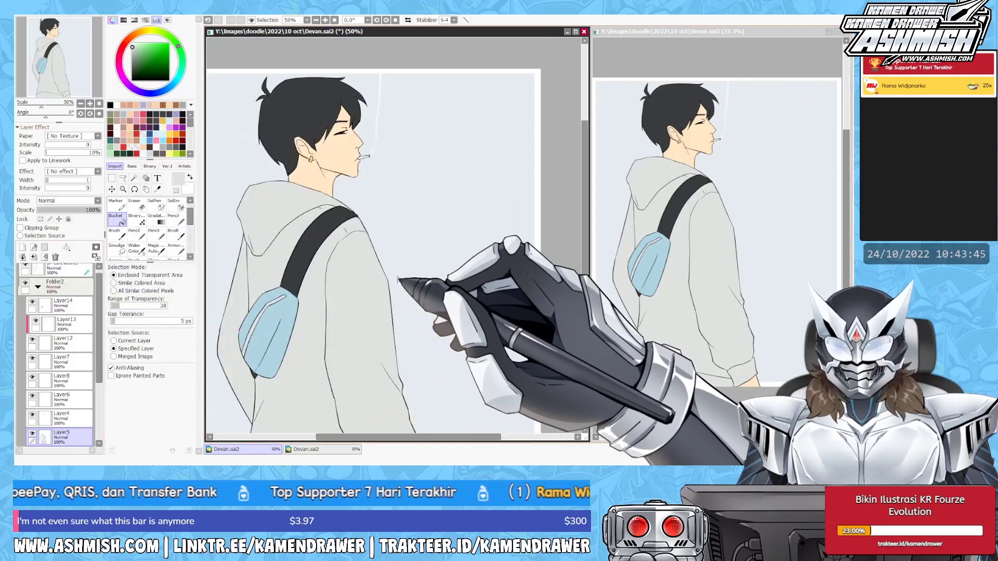
# Collapse Folder2 and add Layer15 above it, clipped to Folder2 in Multiply mode.
pyautogui.click(37, 287)
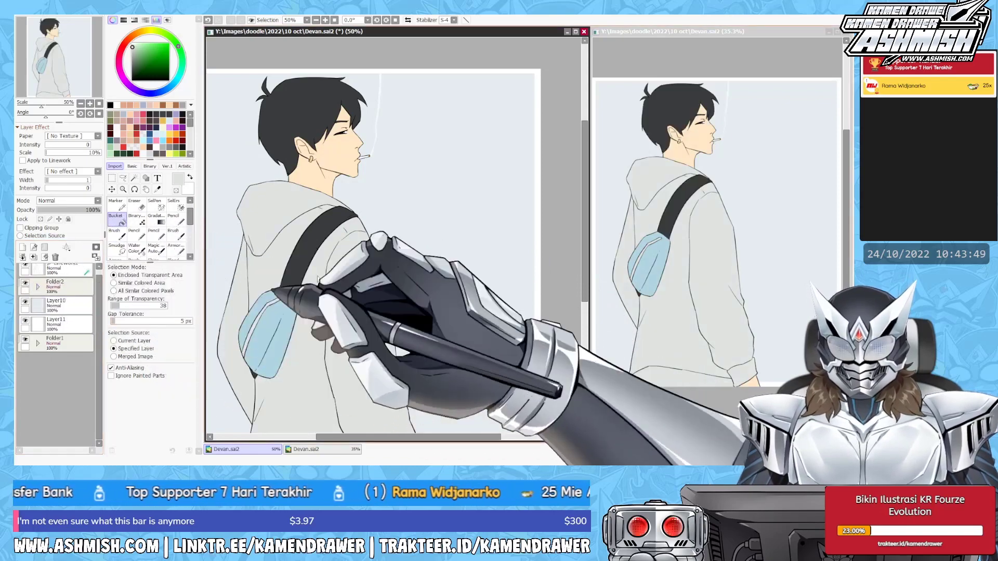
pyautogui.moveTo(387, 283); pyautogui.dragTo(390, 235)
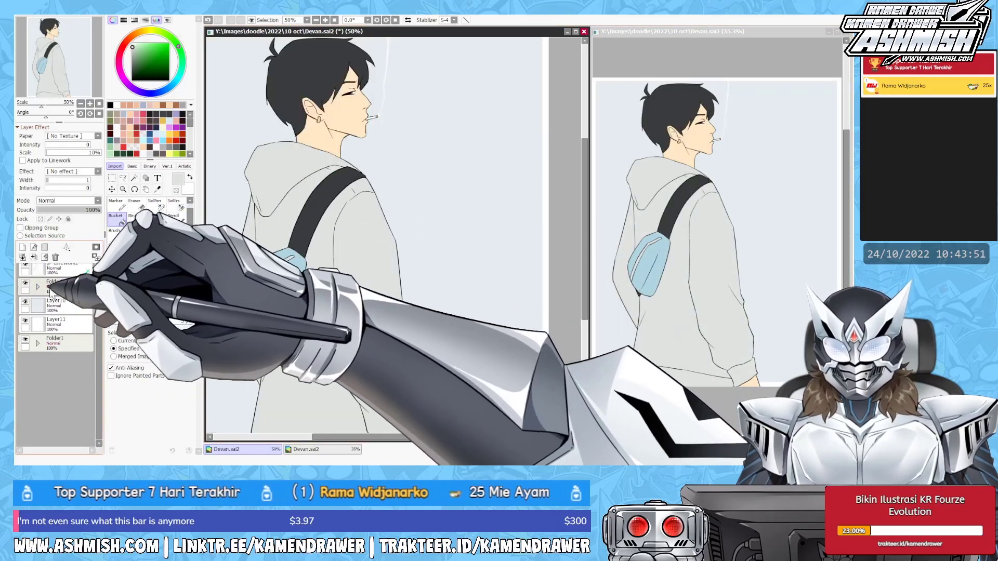
pyautogui.click(60, 286)
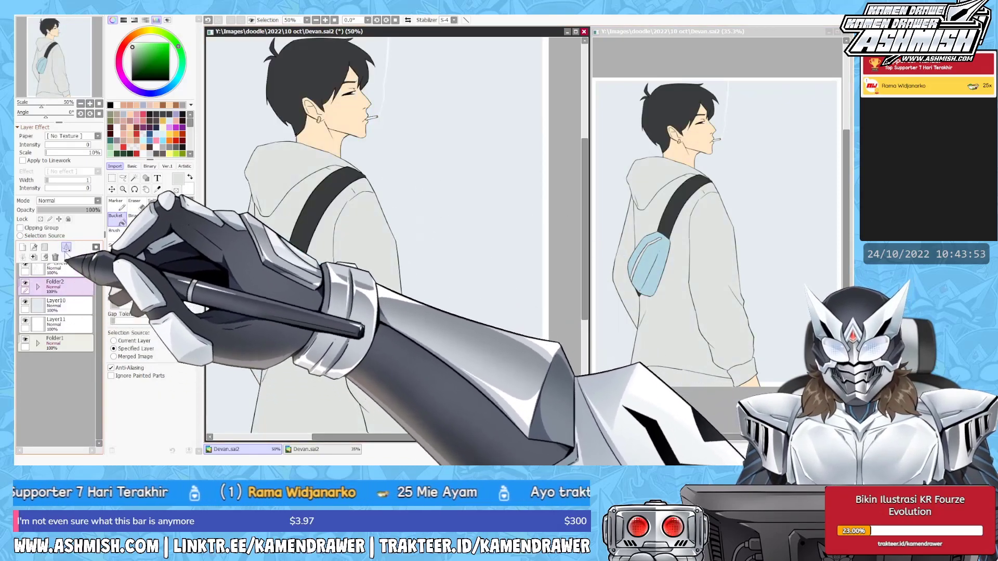
pyautogui.click(22, 248)
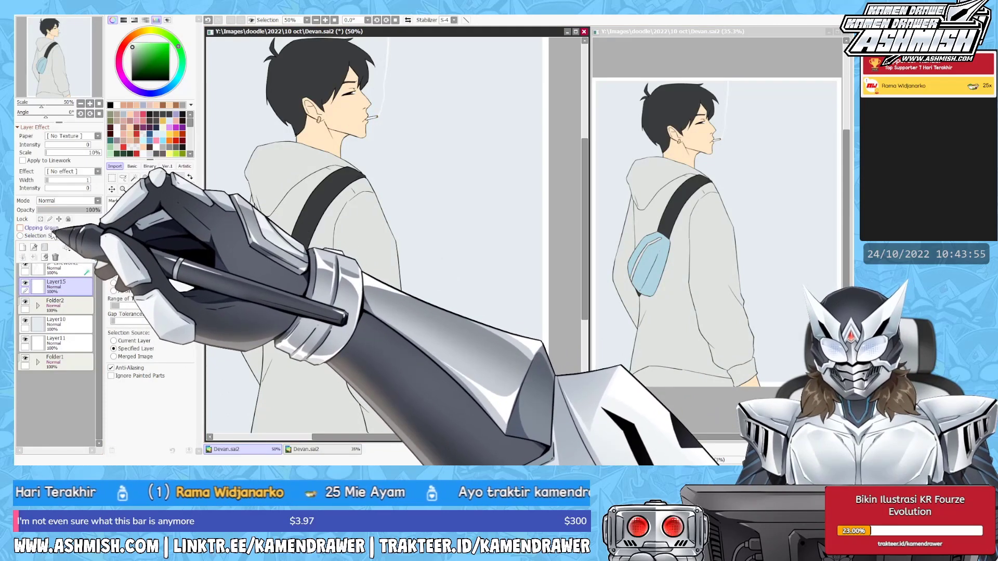
pyautogui.click(52, 228)
pyautogui.click(75, 209)
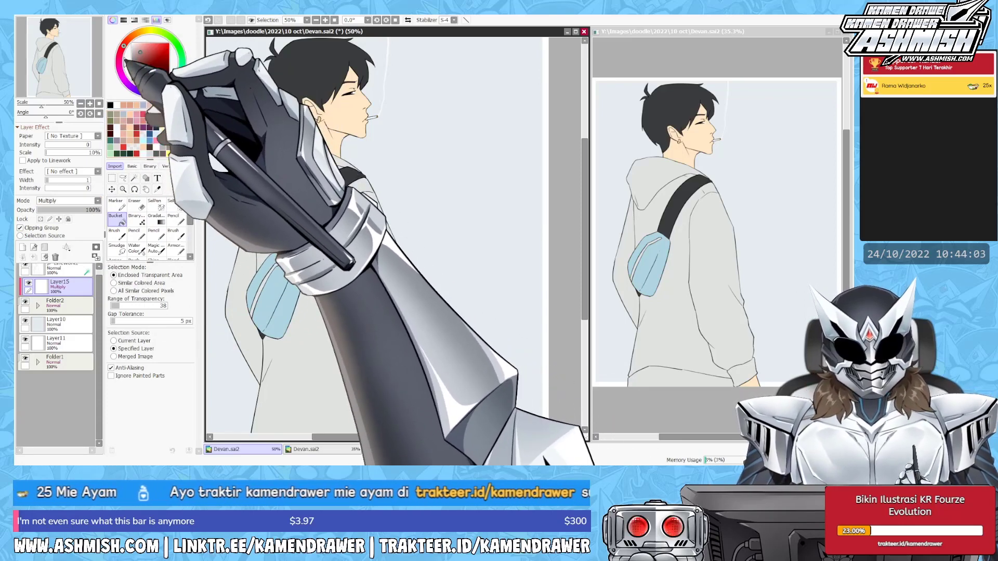
pyautogui.moveTo(428, 140); pyautogui.dragTo(414, 161)
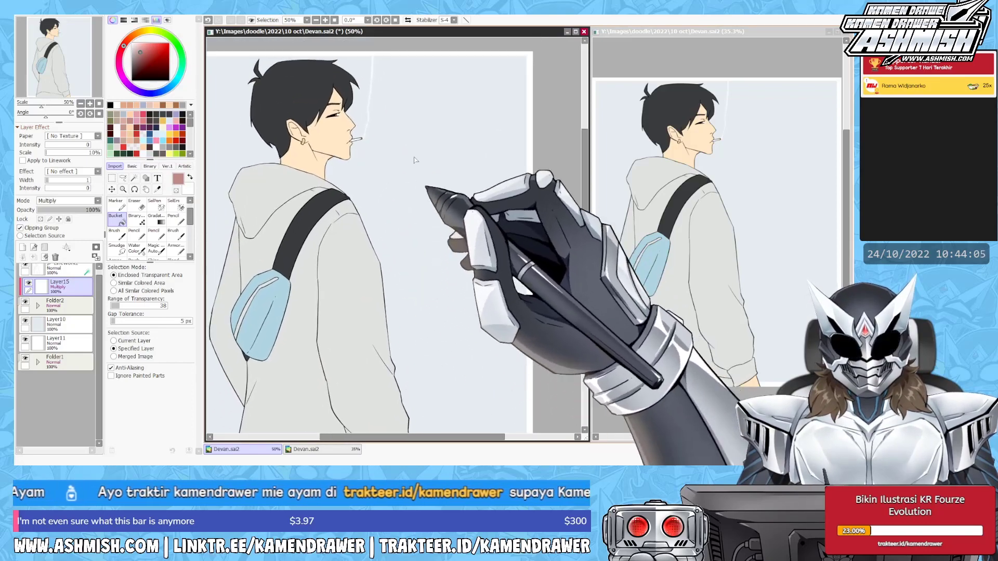
# Trace a freehand lasso selection along the hair and hood edge.
pyautogui.scroll(1, 414, 160)
pyautogui.moveTo(395, 145); pyautogui.dragTo(385, 120)
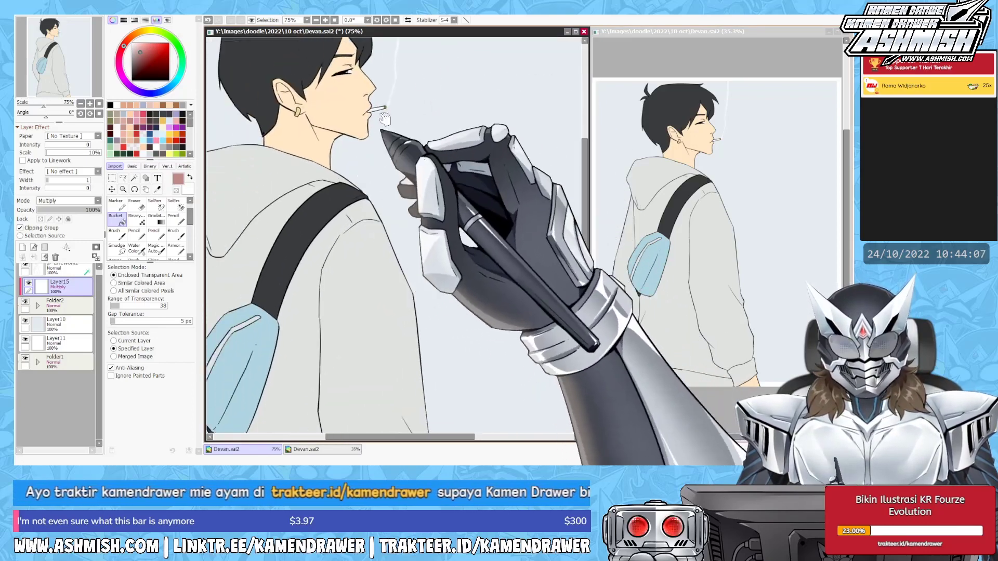
pyautogui.press('l')
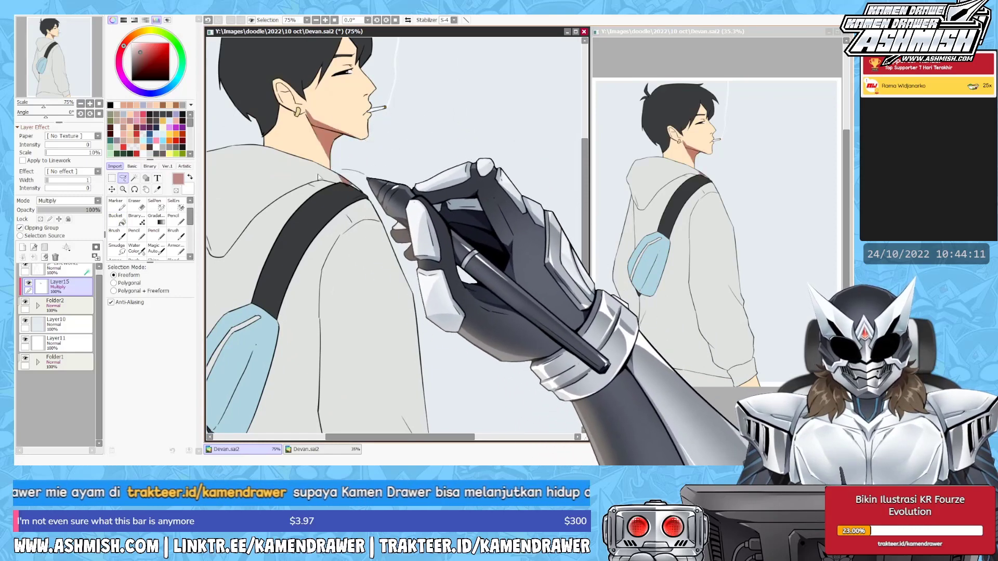
pyautogui.press('h')
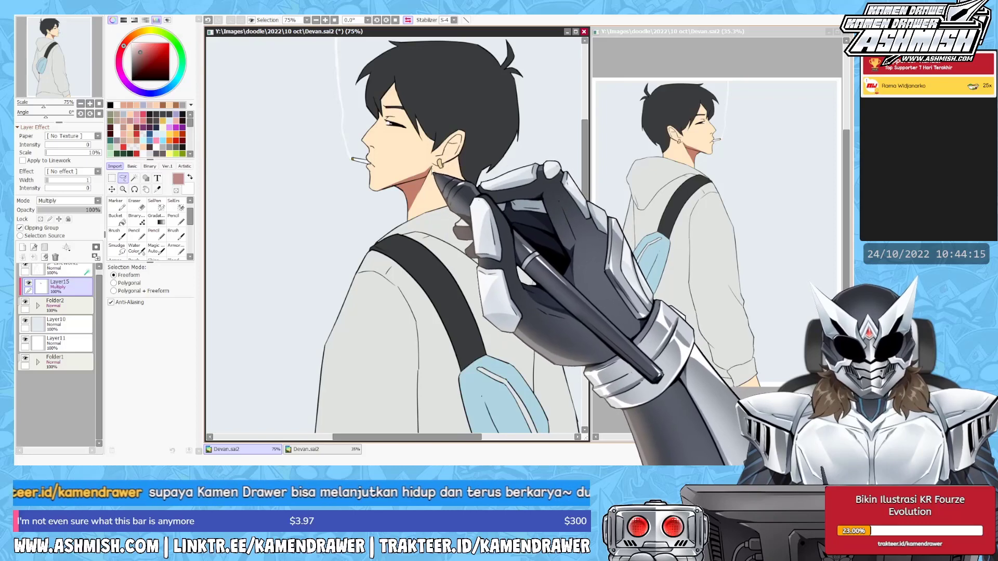
pyautogui.press('n')
pyautogui.press('a')
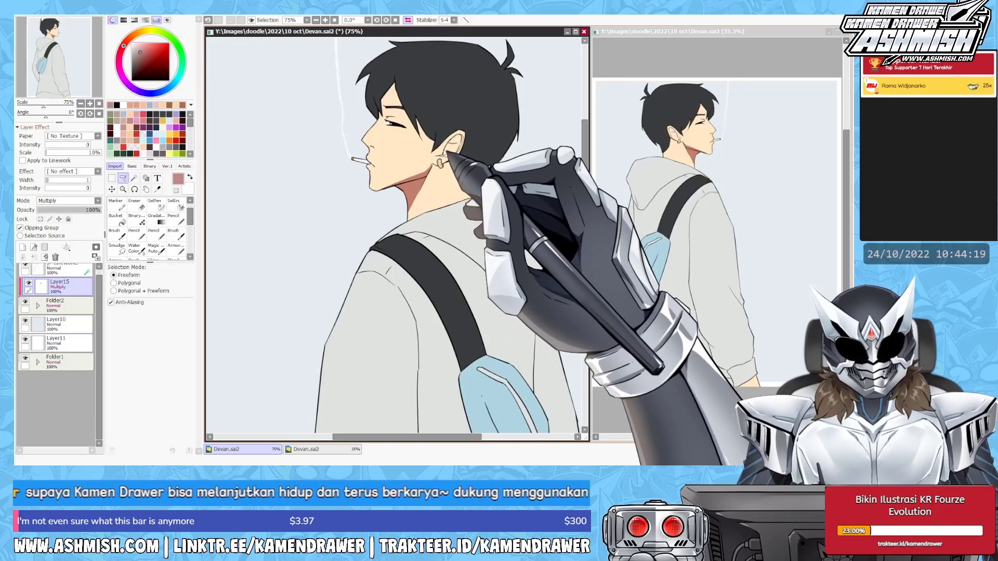
pyautogui.press('h')
pyautogui.moveTo(312, 130); pyautogui.dragTo(358, 139)
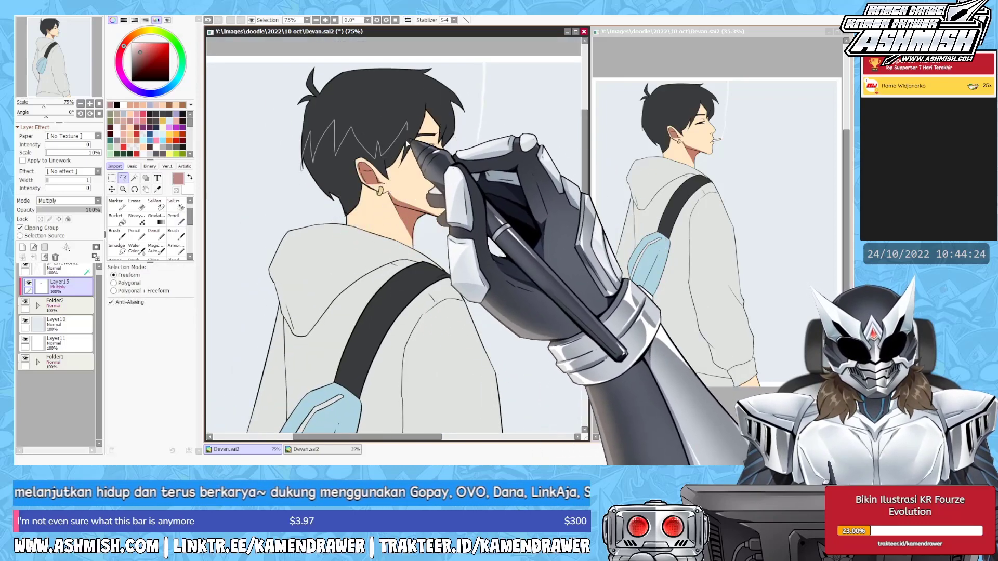
pyautogui.moveTo(364, 193); pyautogui.dragTo(307, 187)
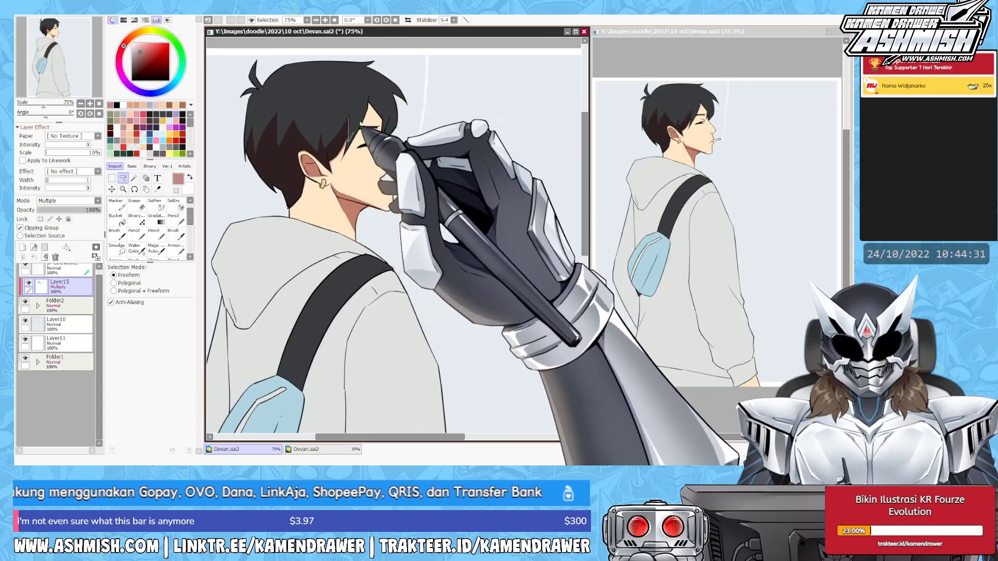
pyautogui.moveTo(368, 89); pyautogui.dragTo(364, 111)
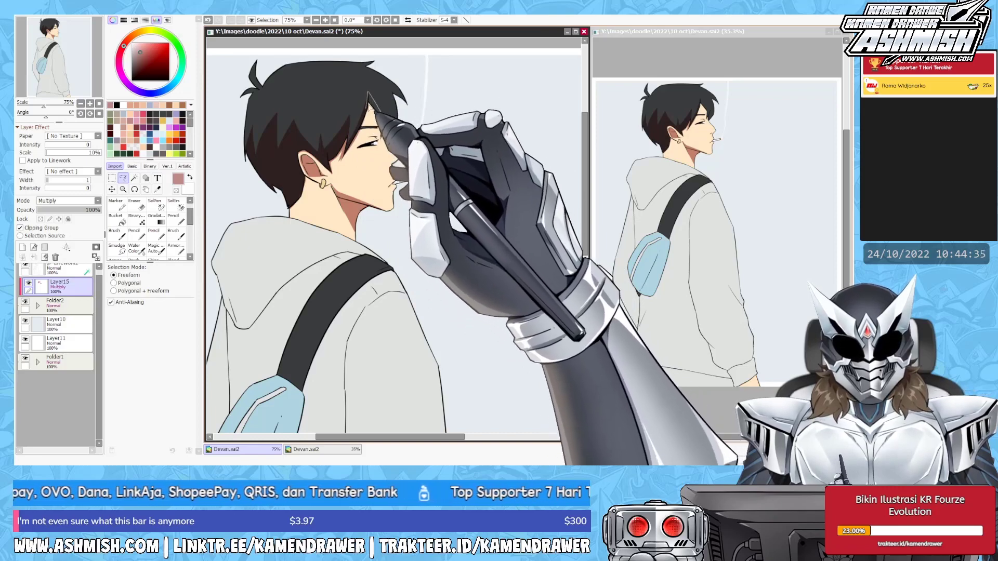
pyautogui.moveTo(395, 234); pyautogui.dragTo(387, 233)
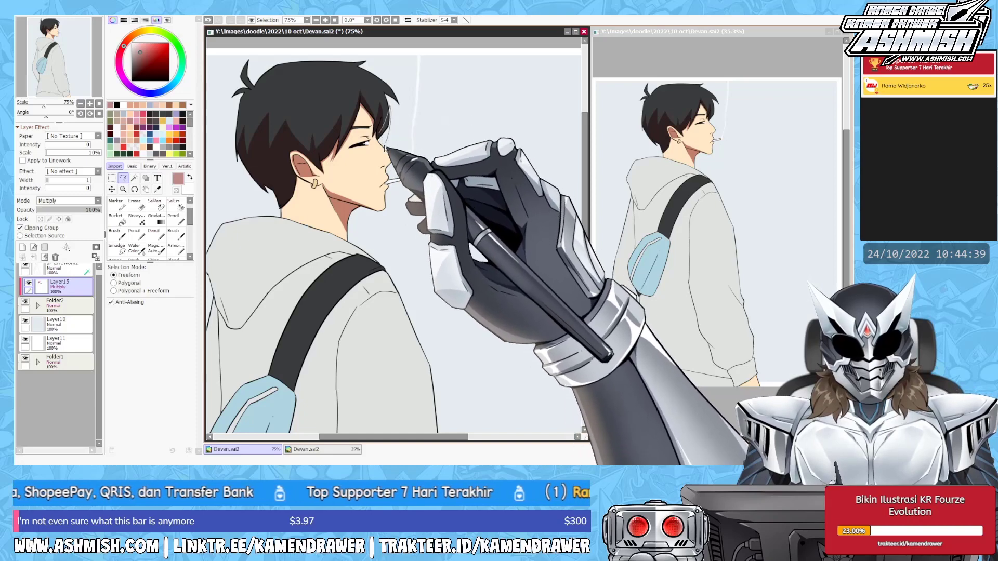
# Fill the hood interior with reddish-brown multiply shading.
pyautogui.moveTo(398, 158); pyautogui.dragTo(413, 123)
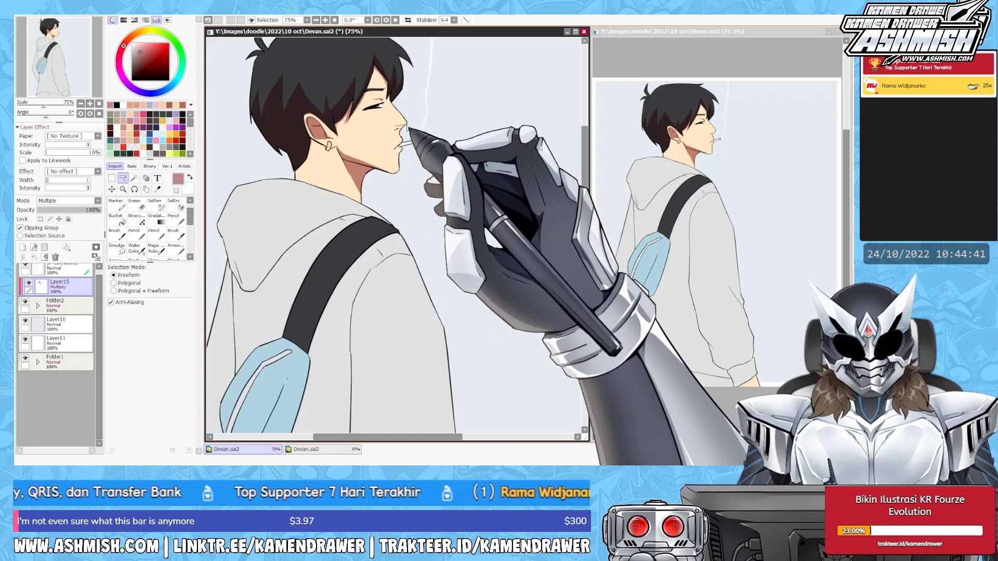
pyautogui.moveTo(407, 127); pyautogui.dragTo(421, 144)
pyautogui.press('e')
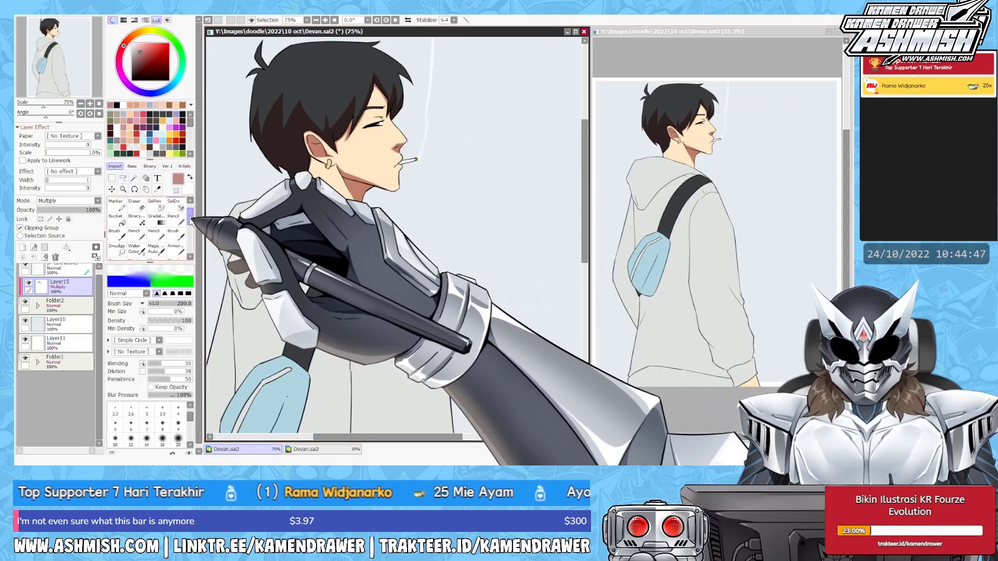
pyautogui.scroll(1, 156, 224)
pyautogui.click(176, 204)
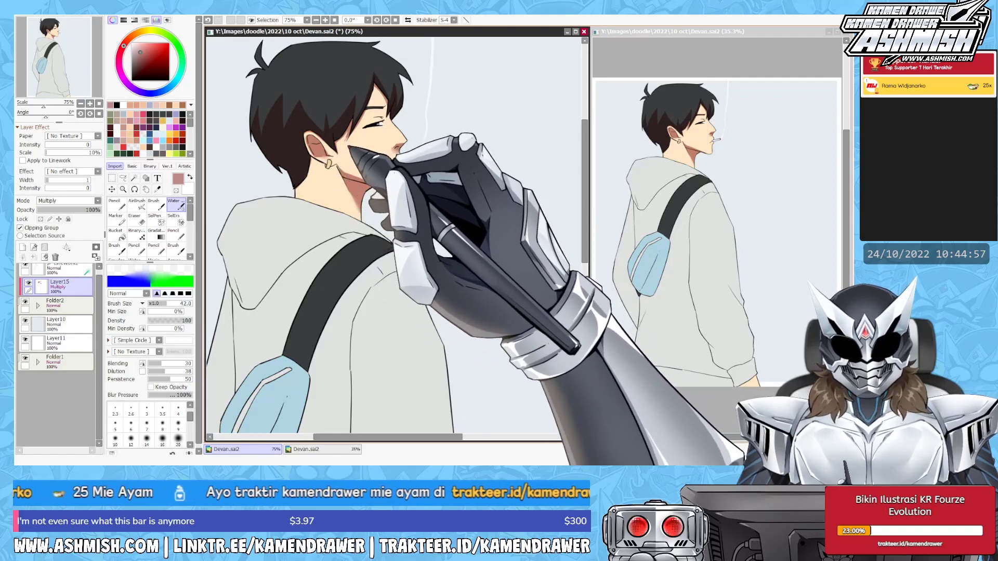
pyautogui.scroll(1, 356, 76)
pyautogui.press('a')
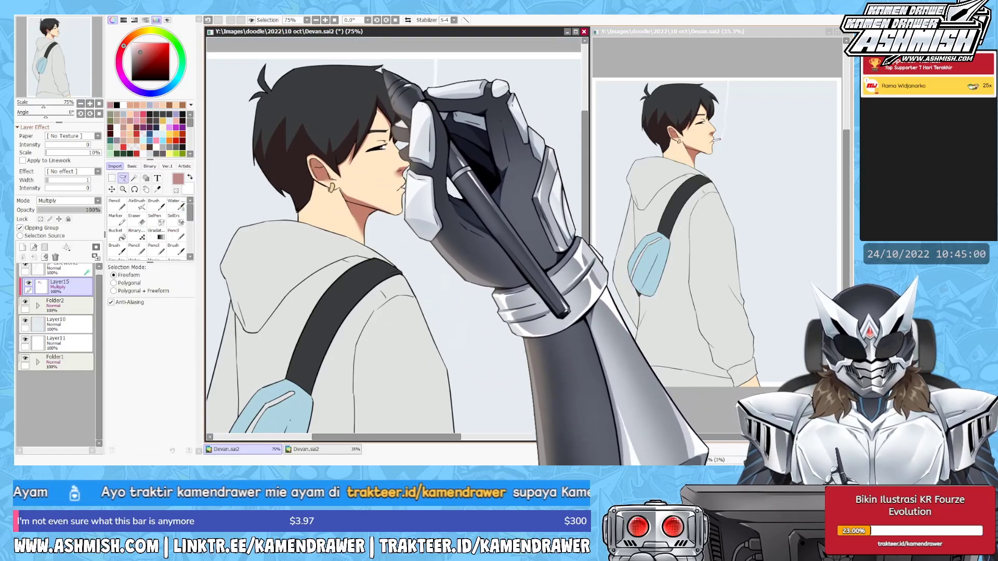
pyautogui.scroll(-2, 317, 153)
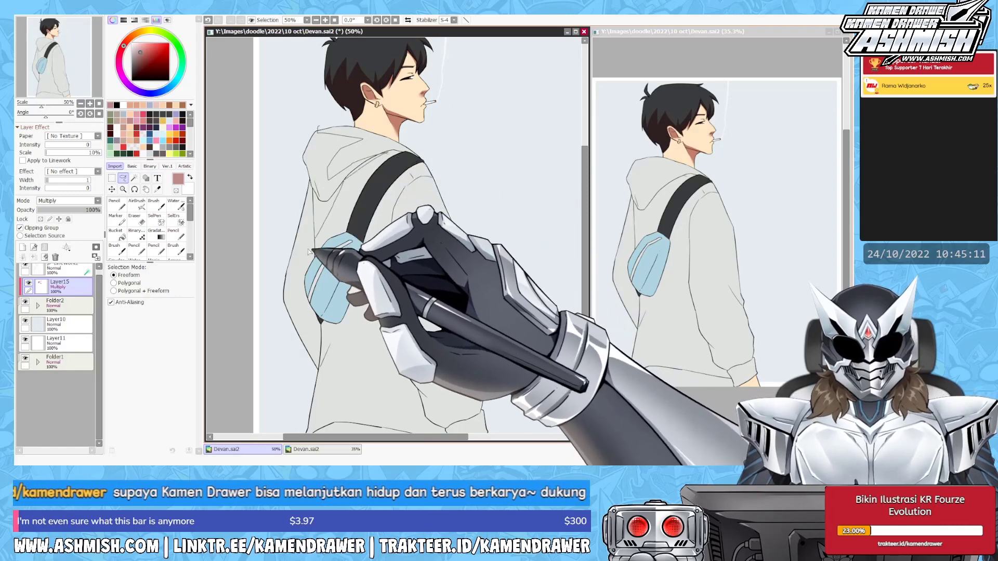
pyautogui.moveTo(333, 209); pyautogui.dragTo(334, 141)
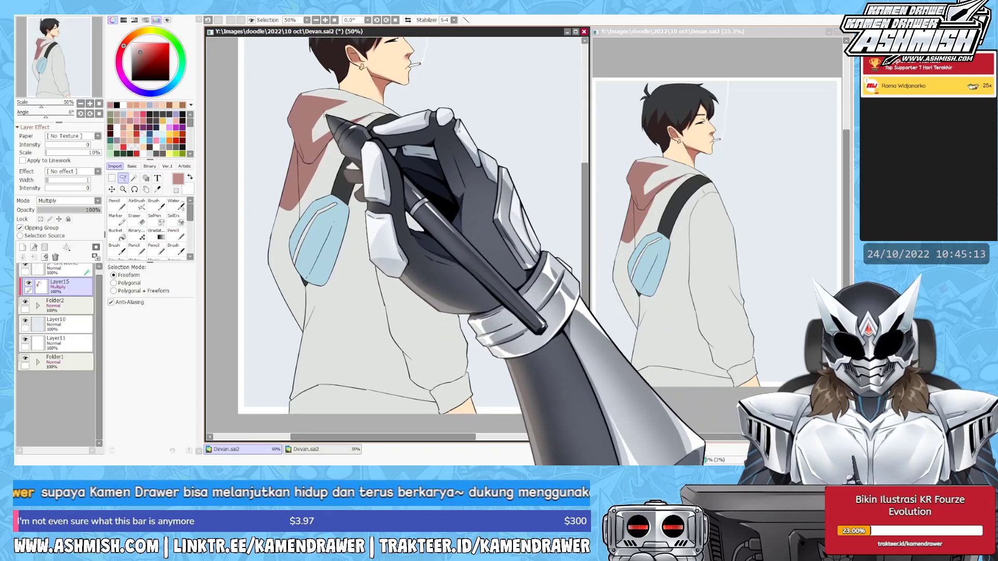
# Lasso the hoodie body and fill it with a pink tone.
pyautogui.click(175, 206)
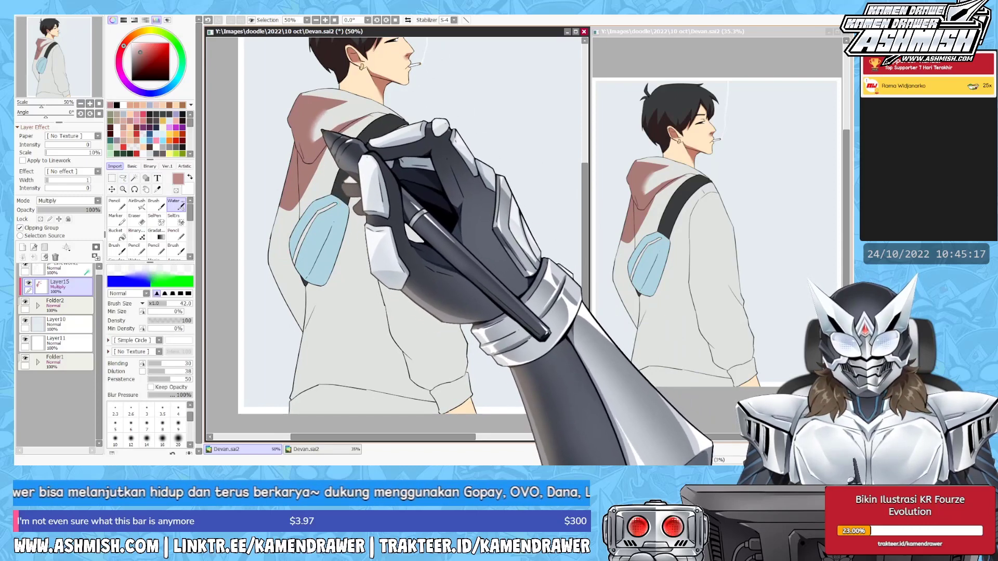
pyautogui.moveTo(344, 140); pyautogui.dragTo(314, 144)
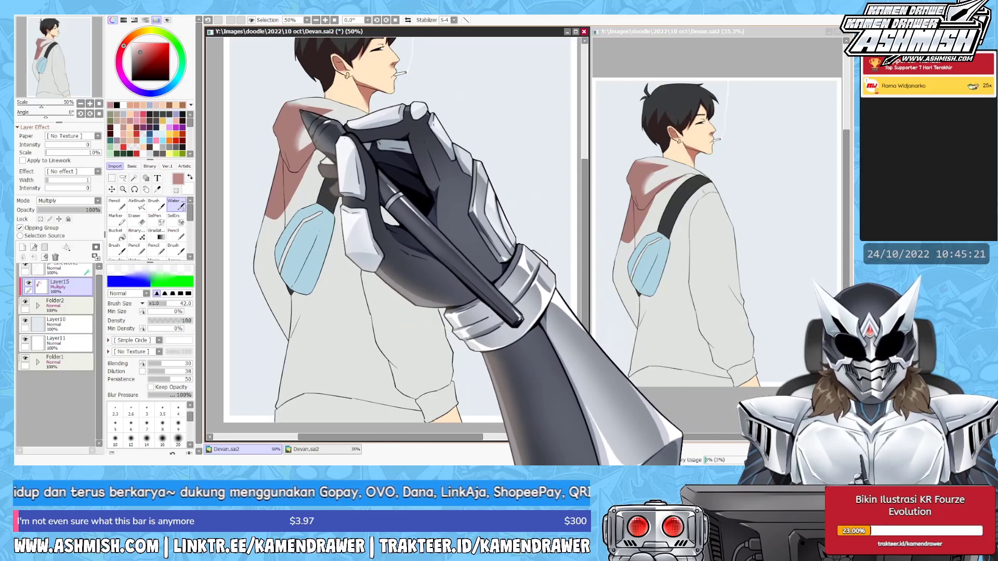
pyautogui.moveTo(349, 135); pyautogui.dragTo(333, 110)
pyautogui.press('l')
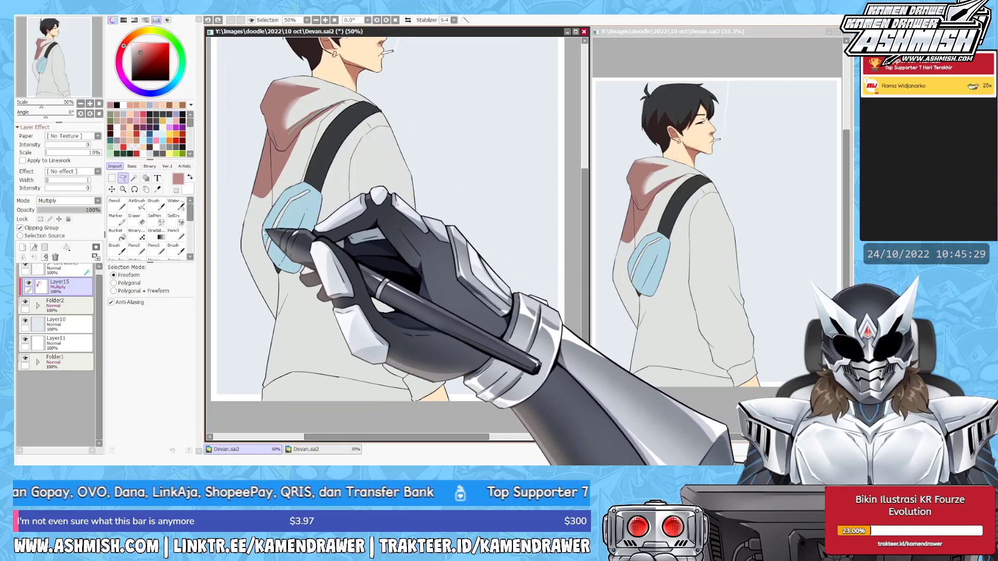
pyautogui.moveTo(278, 258); pyautogui.dragTo(289, 176)
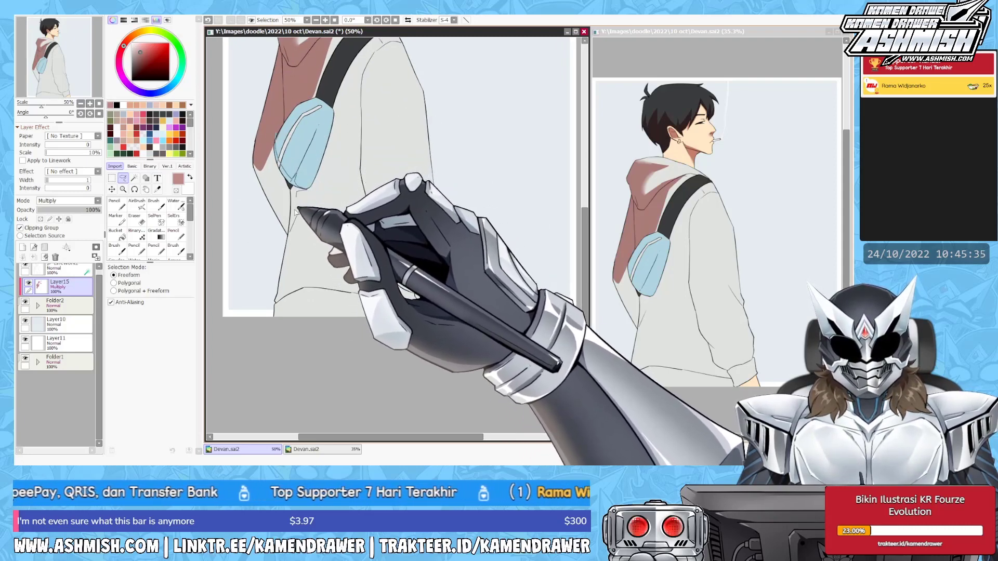
pyautogui.moveTo(308, 193); pyautogui.dragTo(275, 134)
pyautogui.moveTo(326, 194); pyautogui.dragTo(290, 319)
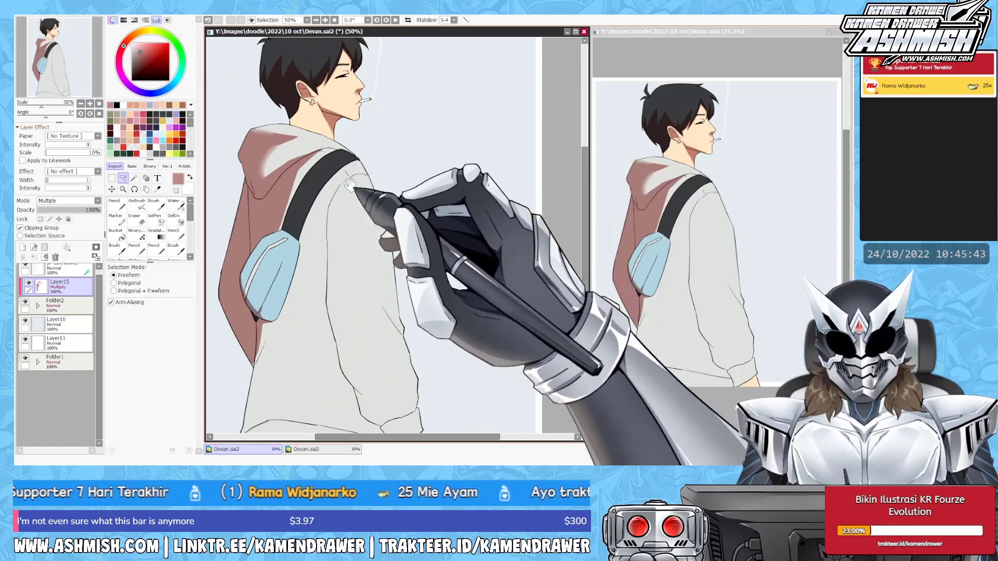
pyautogui.moveTo(344, 155); pyautogui.dragTo(380, 109)
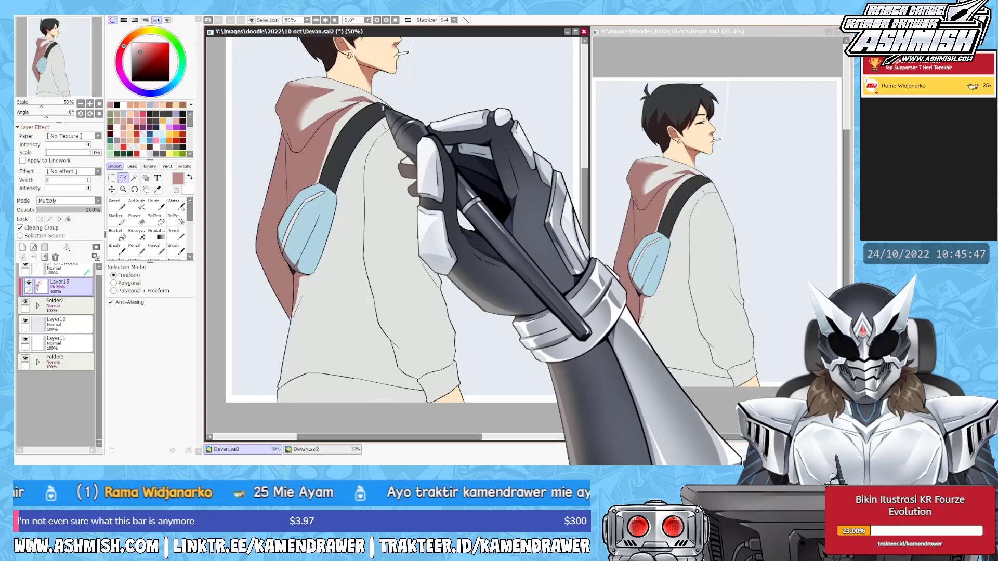
pyautogui.moveTo(347, 209)
pyautogui.mouseDown()
pyautogui.moveTo(321, 187)
pyautogui.moveTo(305, 213)
pyautogui.mouseUp()
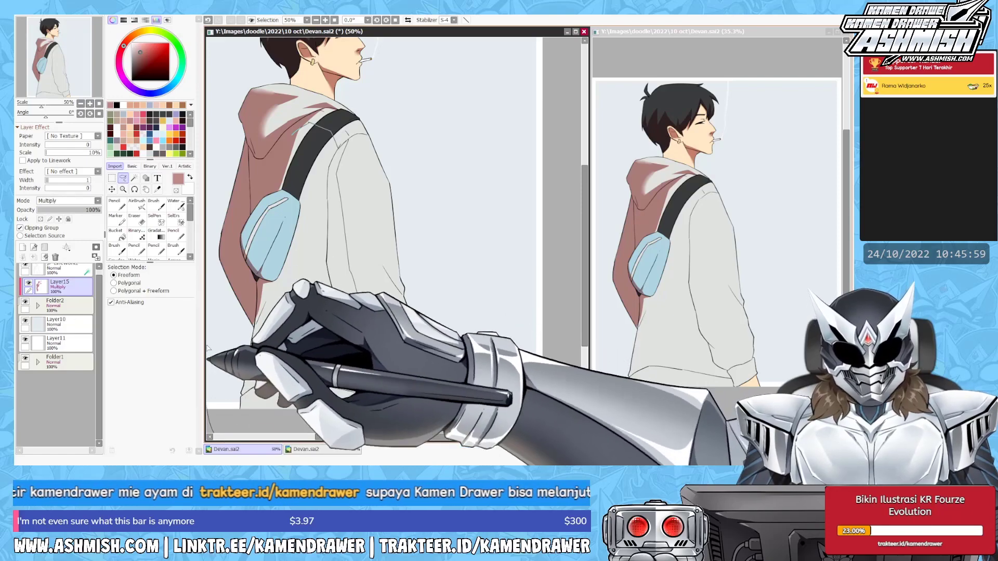
pyautogui.hotkey('ctrl', 'f')
# Lasso-select the shoulder strap area and trace along the sleeve edge.
pyautogui.moveTo(380, 139); pyautogui.dragTo(384, 176)
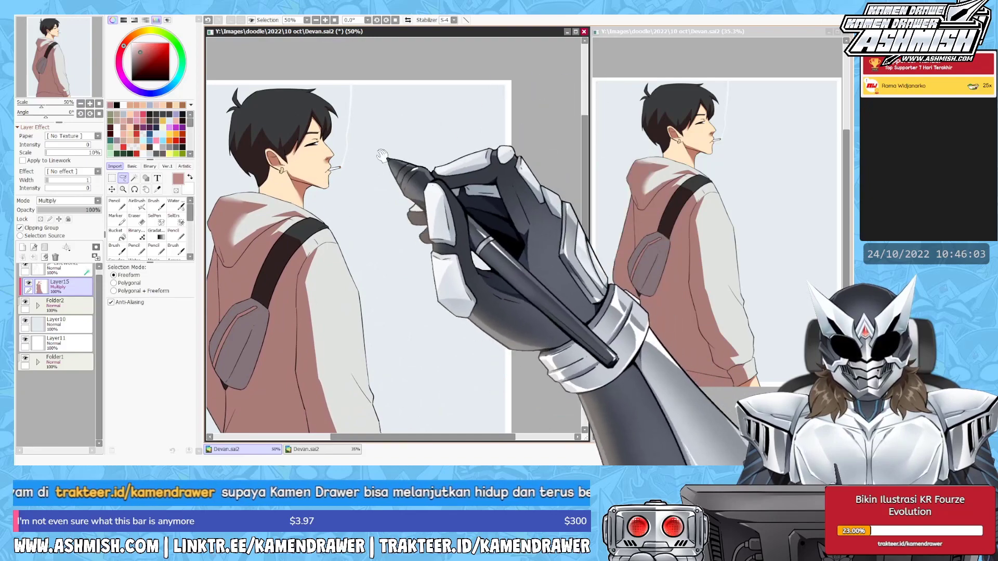
pyautogui.moveTo(383, 173); pyautogui.dragTo(388, 187)
pyautogui.press('w')
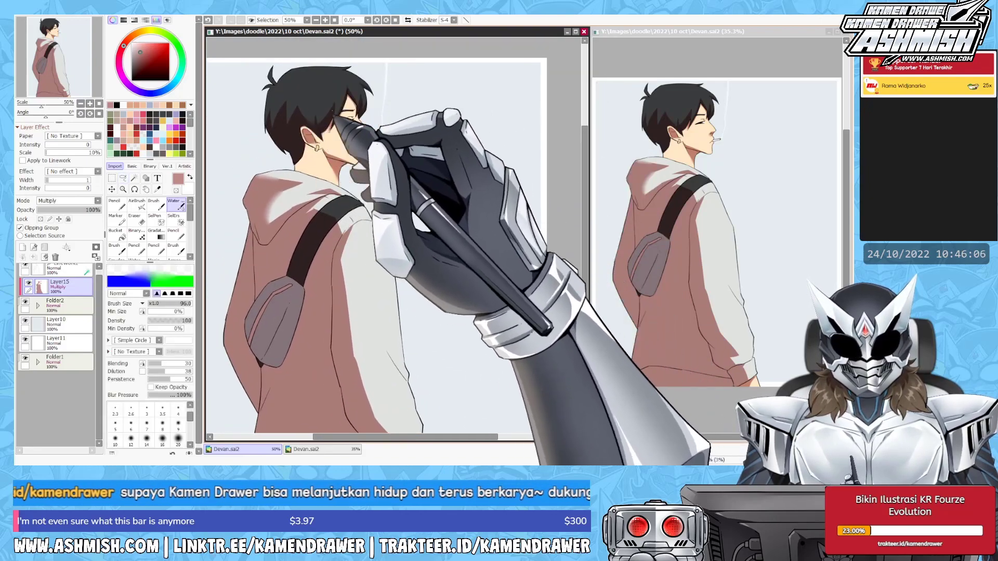
pyautogui.moveTo(291, 130); pyautogui.dragTo(270, 43)
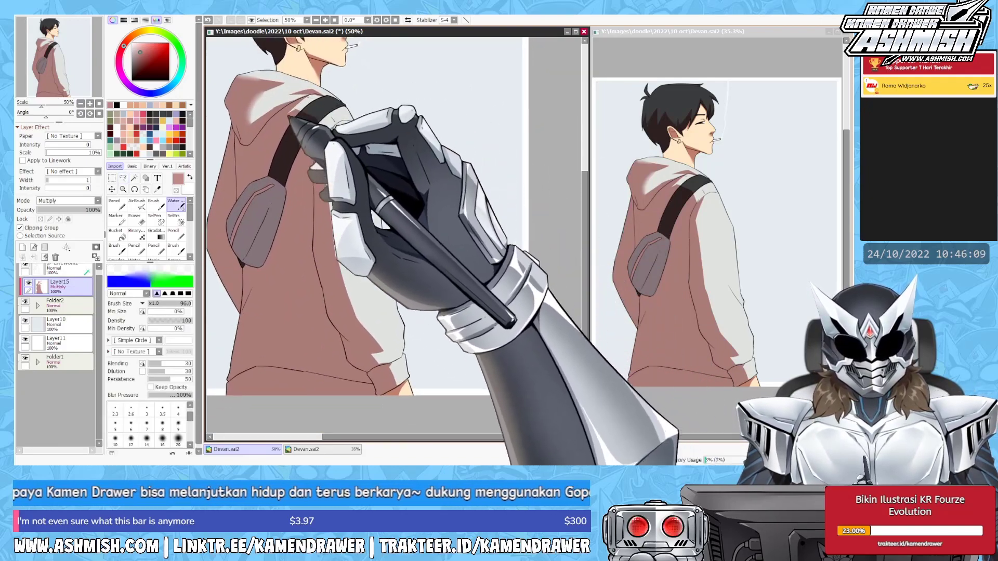
pyautogui.press('a')
pyautogui.moveTo(284, 117); pyautogui.dragTo(280, 137)
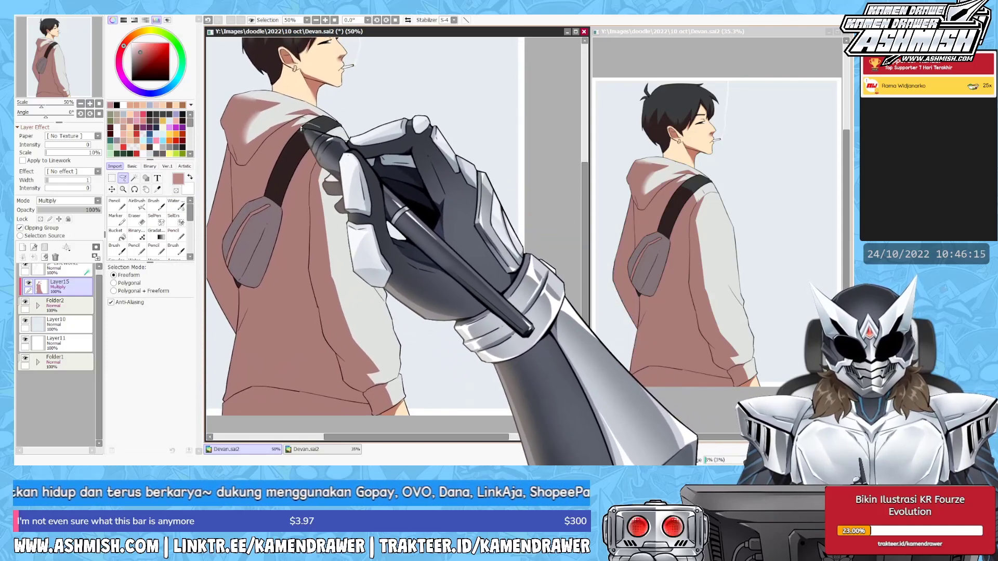
pyautogui.moveTo(300, 128); pyautogui.dragTo(323, 123)
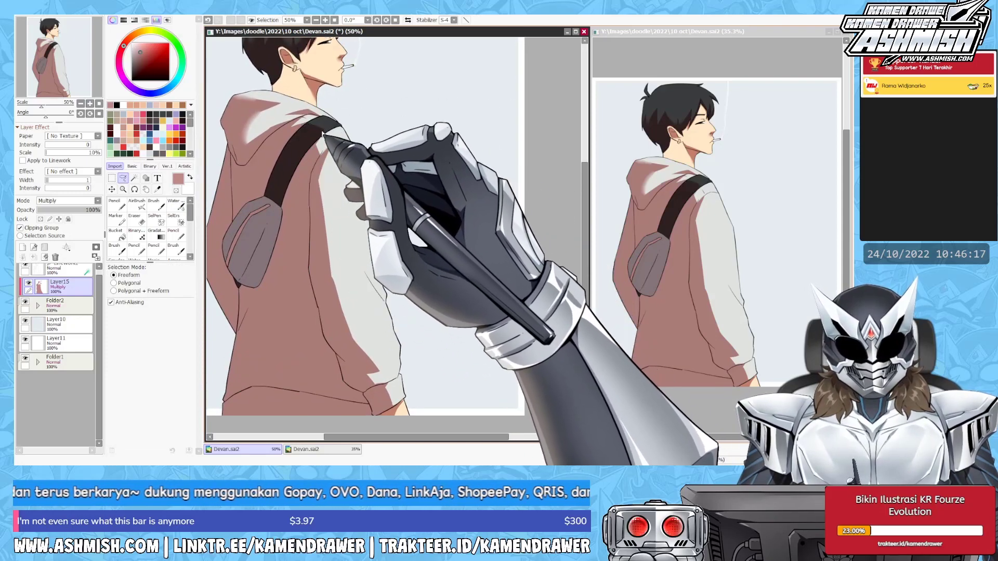
pyautogui.scroll(-1, 359, 156)
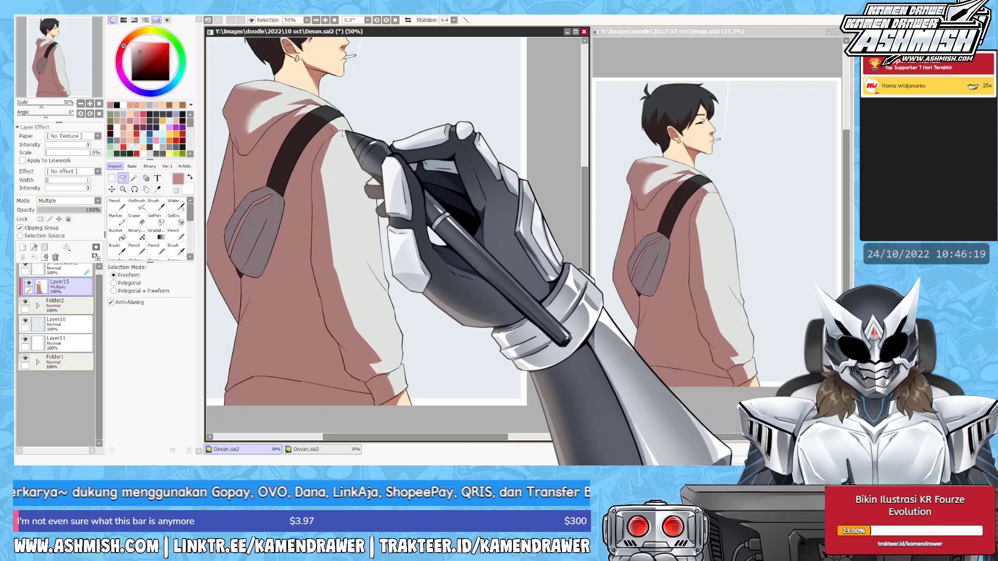
pyautogui.scroll(-3, 388, 155)
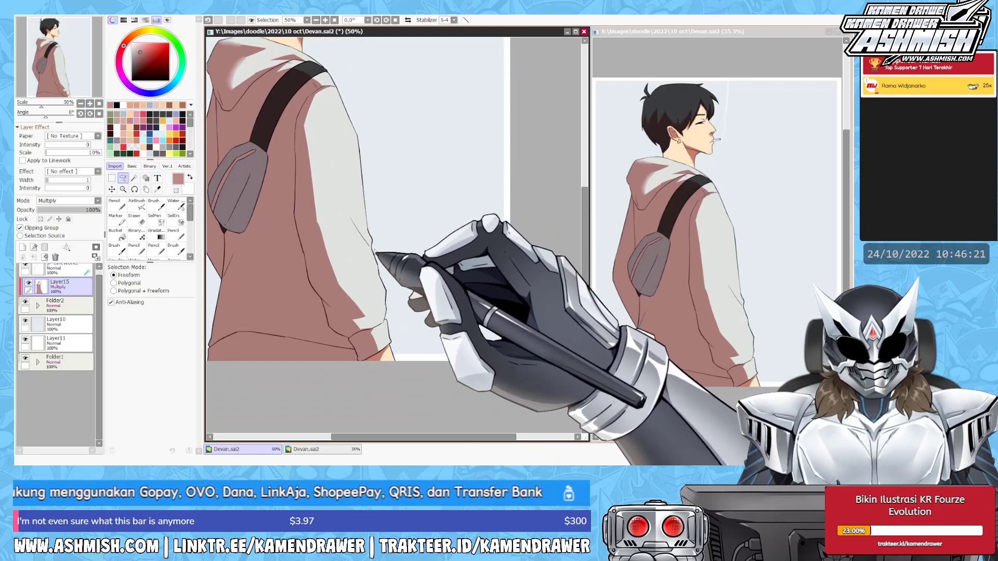
pyautogui.moveTo(358, 211); pyautogui.dragTo(371, 244)
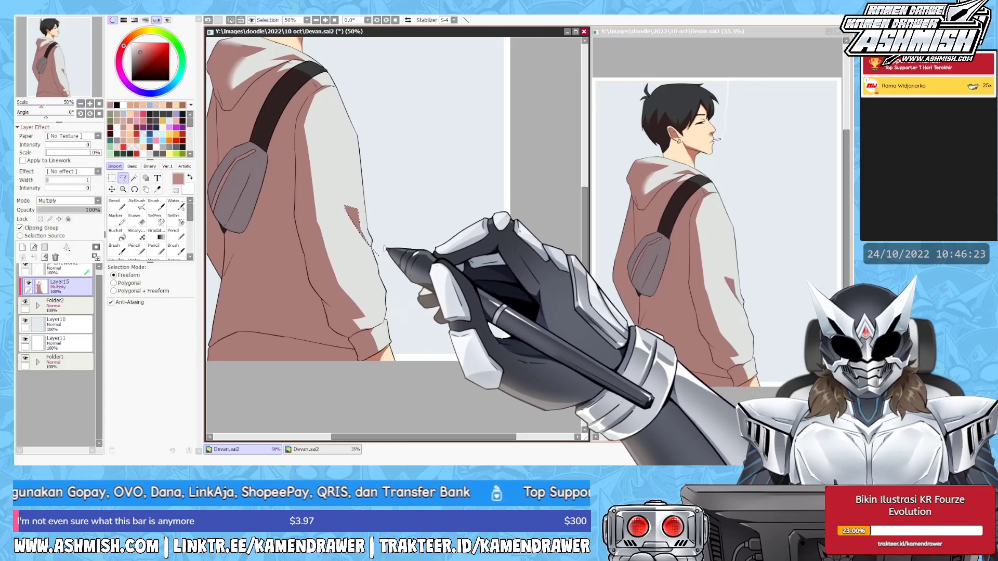
# Select the hood's right shoulder and outline the sleeve edge with the lasso.
pyautogui.scroll(-3, 383, 249)
pyautogui.press('c')
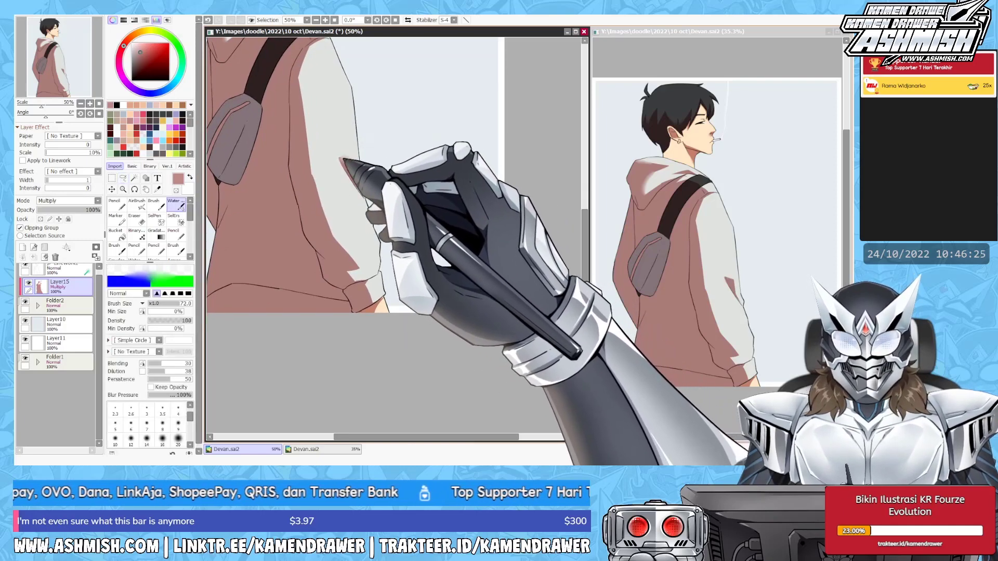
pyautogui.scroll(3, 389, 161)
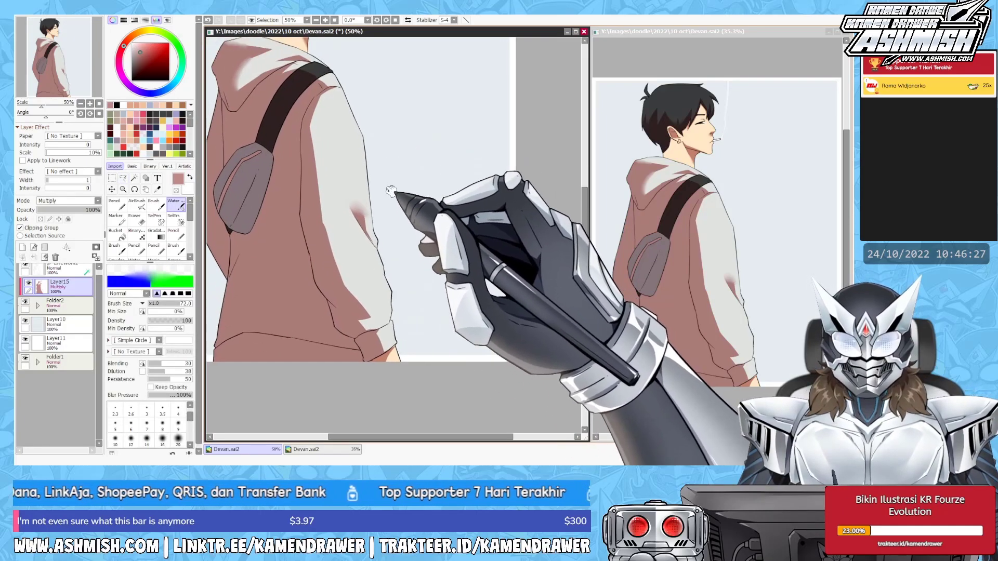
pyautogui.press('l')
pyautogui.moveTo(302, 111)
pyautogui.mouseDown()
pyautogui.moveTo(319, 211)
pyautogui.moveTo(337, 145)
pyautogui.mouseUp()
pyautogui.moveTo(323, 185); pyautogui.dragTo(316, 186)
pyautogui.press('w')
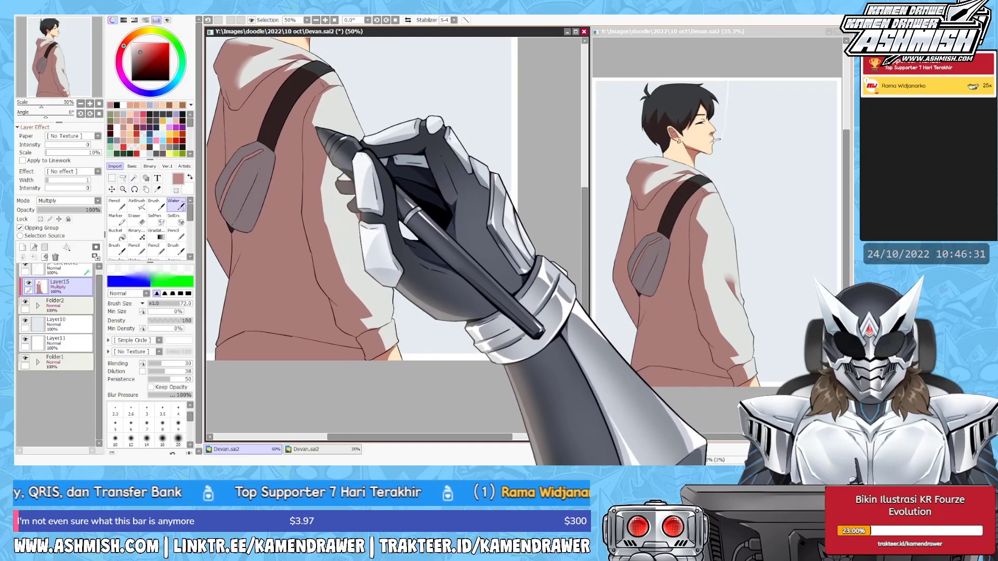
pyautogui.moveTo(327, 134); pyautogui.dragTo(395, 206)
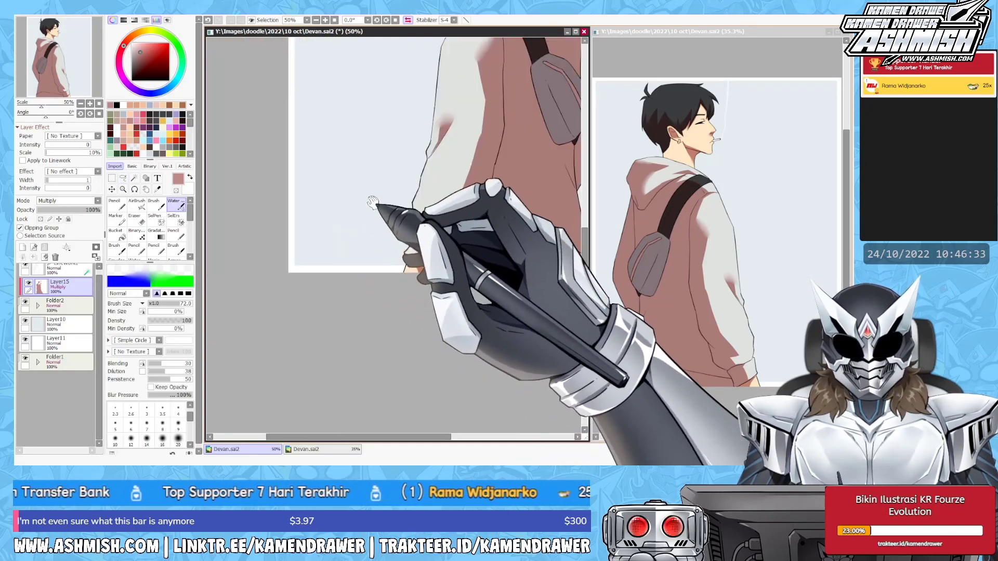
pyautogui.press('a')
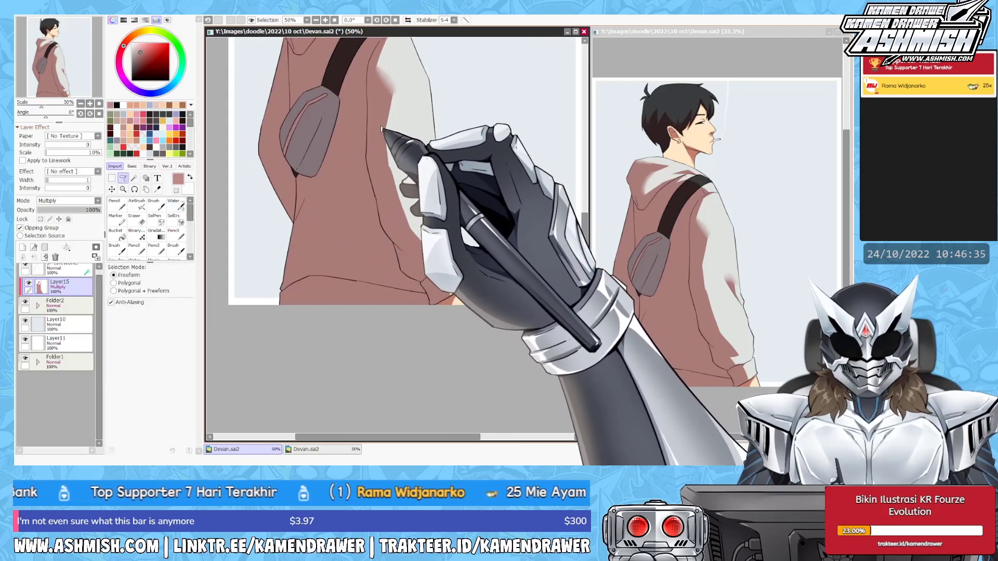
pyautogui.moveTo(381, 129); pyautogui.dragTo(420, 202)
# Flip the canvas to check proportions and blend the sleeve and hem shading.
pyautogui.press('h')
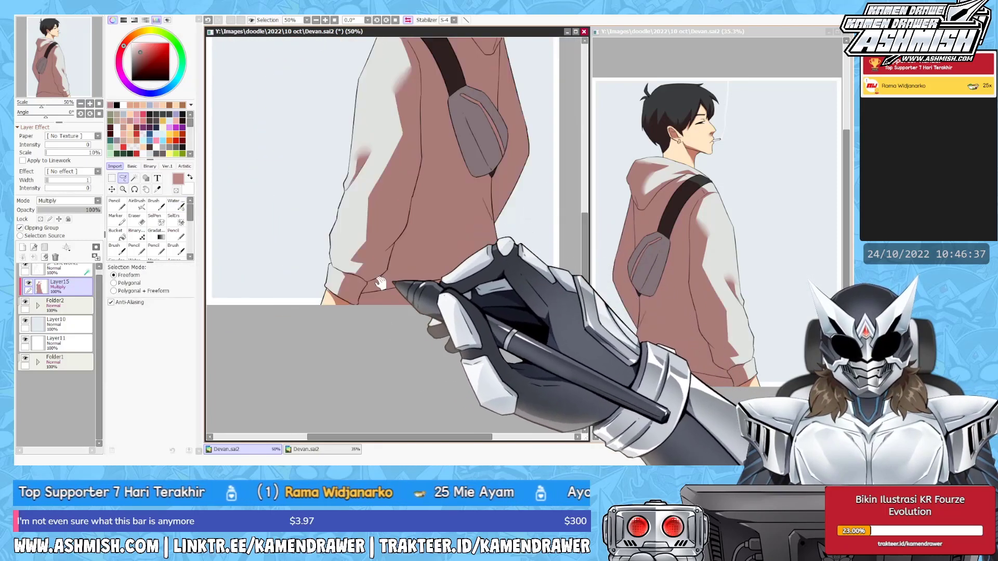
pyautogui.press('b')
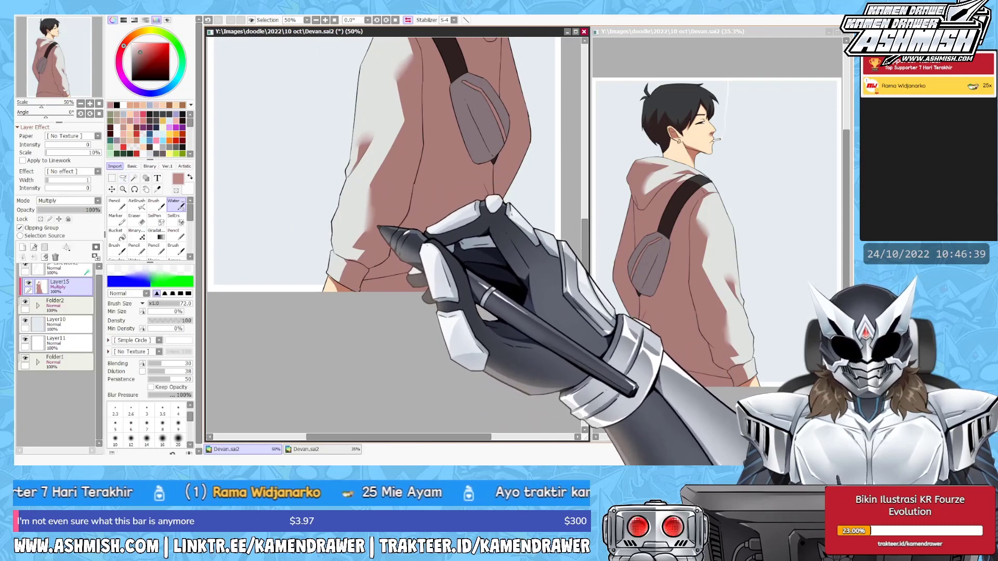
pyautogui.moveTo(356, 251); pyautogui.dragTo(369, 194)
pyautogui.press('h')
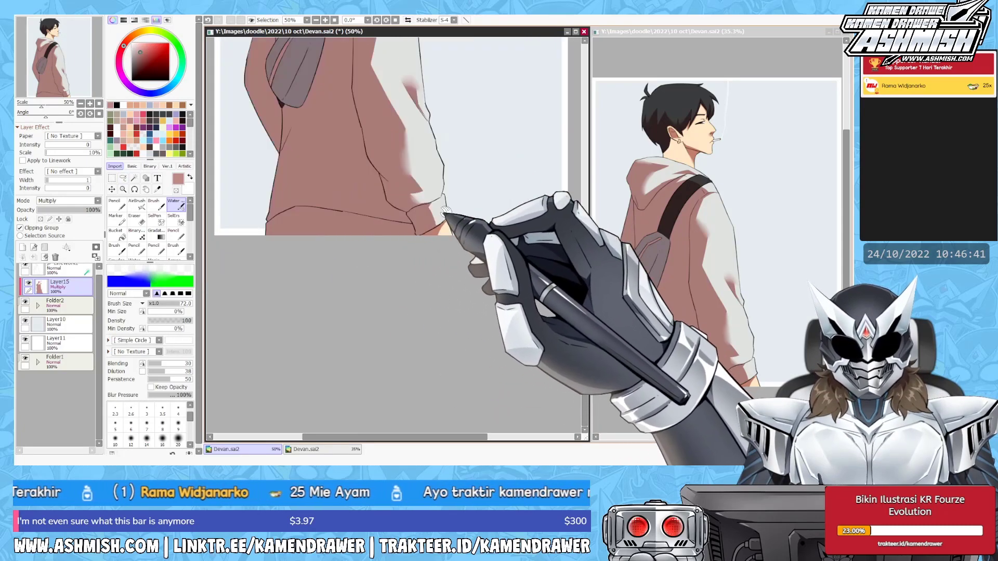
pyautogui.press('d')
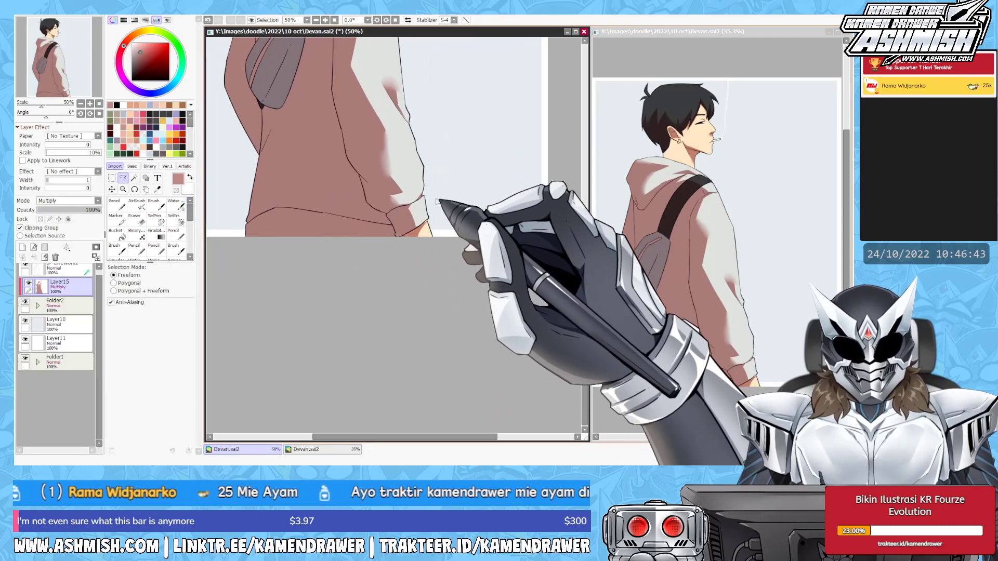
pyautogui.moveTo(429, 224); pyautogui.dragTo(425, 222)
pyautogui.press('b')
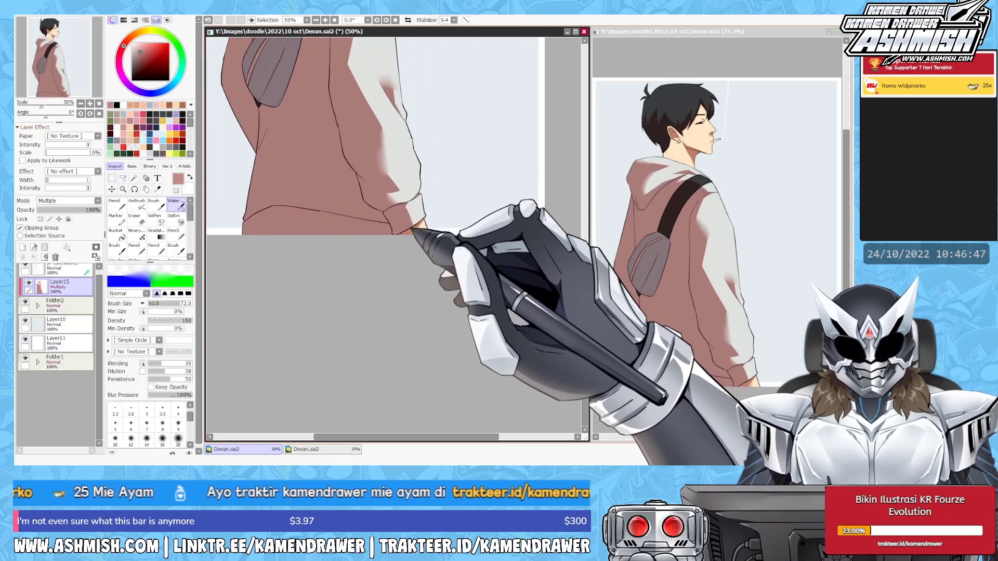
pyautogui.scroll(2, 411, 231)
pyautogui.scroll(2, 395, 234)
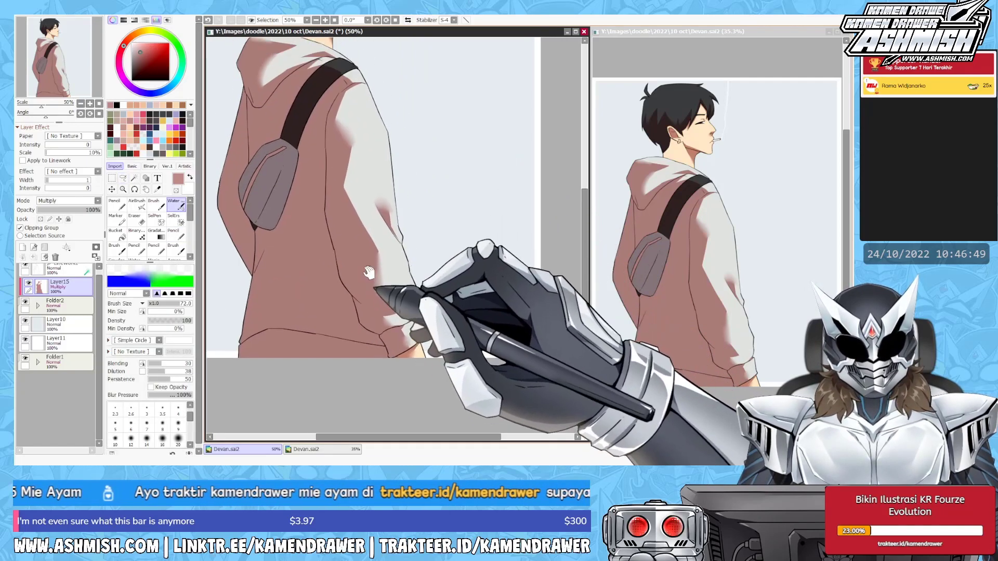
pyautogui.scroll(2, 395, 234)
pyautogui.scroll(1, 363, 127)
pyautogui.press('n')
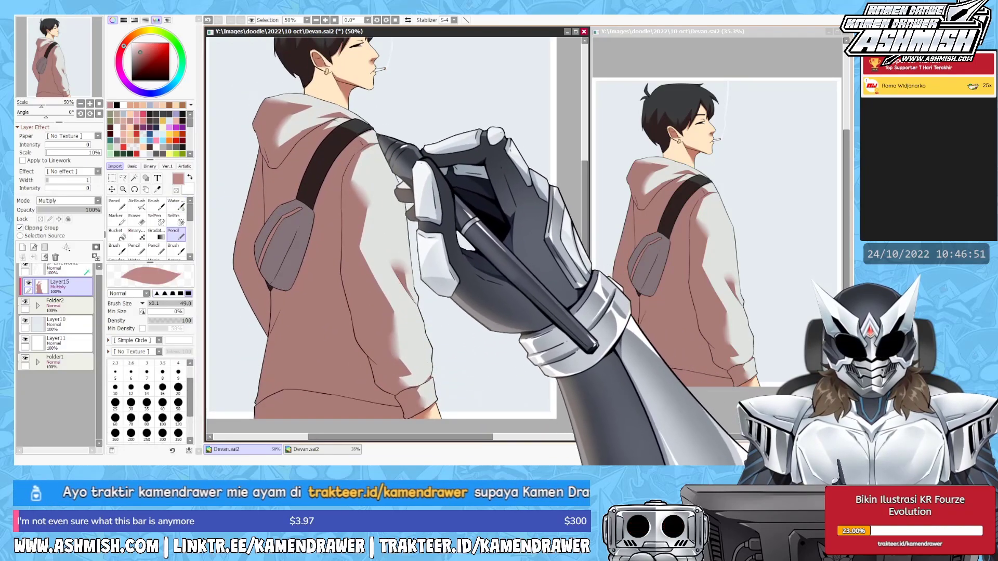
pyautogui.hscroll(-1, 380, 234)
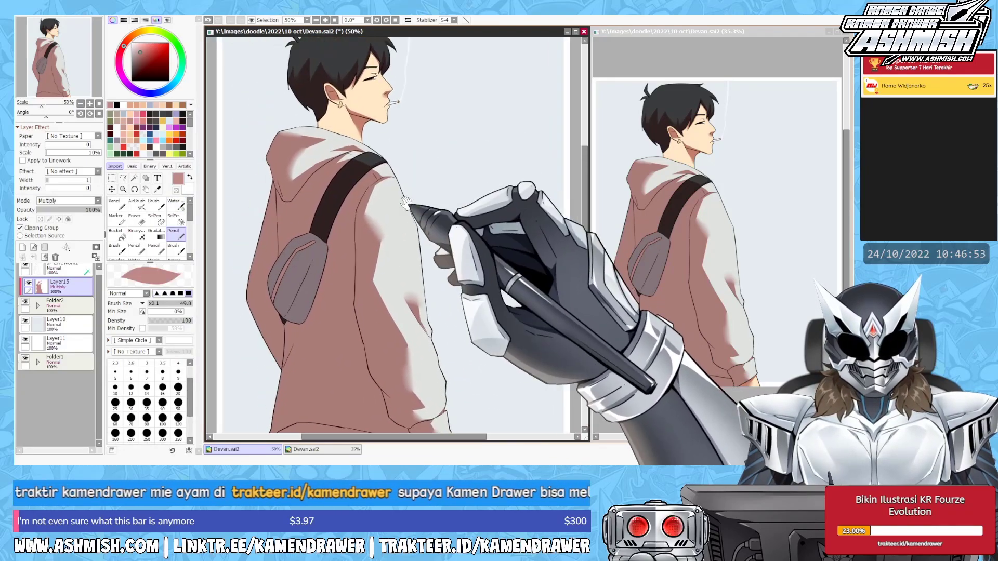
# Zoom to 100% on the face, blend the nose shading, then zoom back out.
pyautogui.press('e')
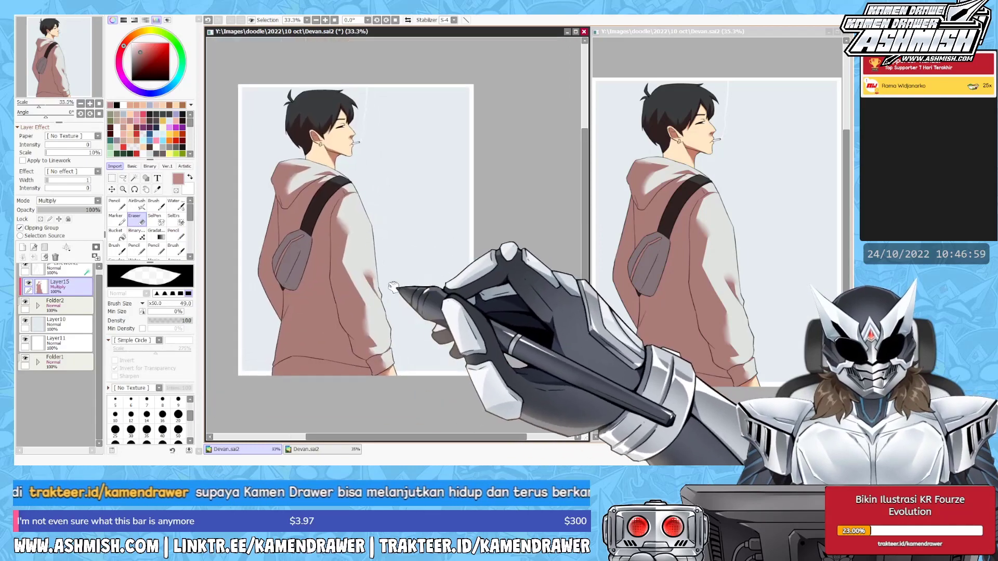
pyautogui.hotkey('ctrl', '+')
pyautogui.press('n')
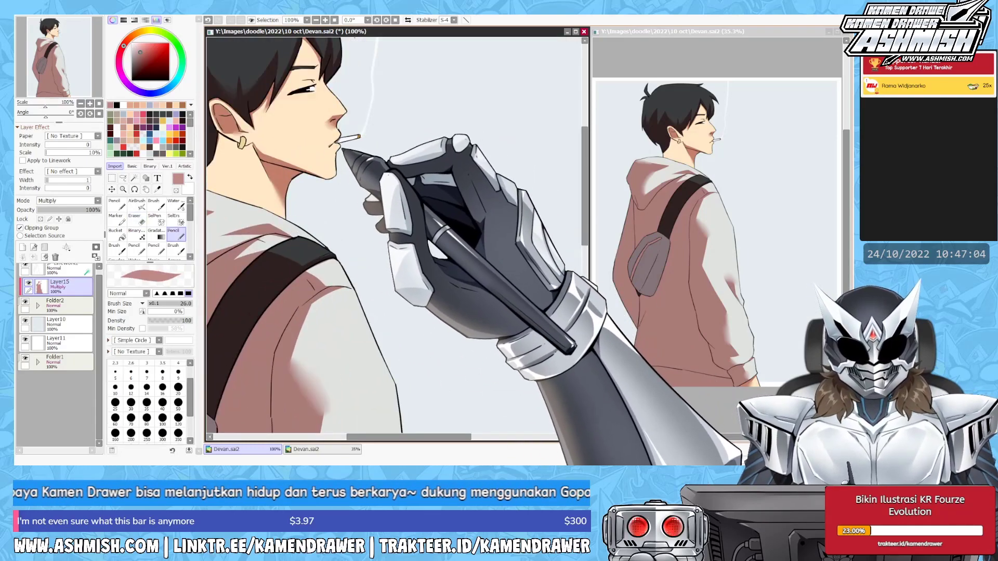
pyautogui.scroll(2, 395, 234)
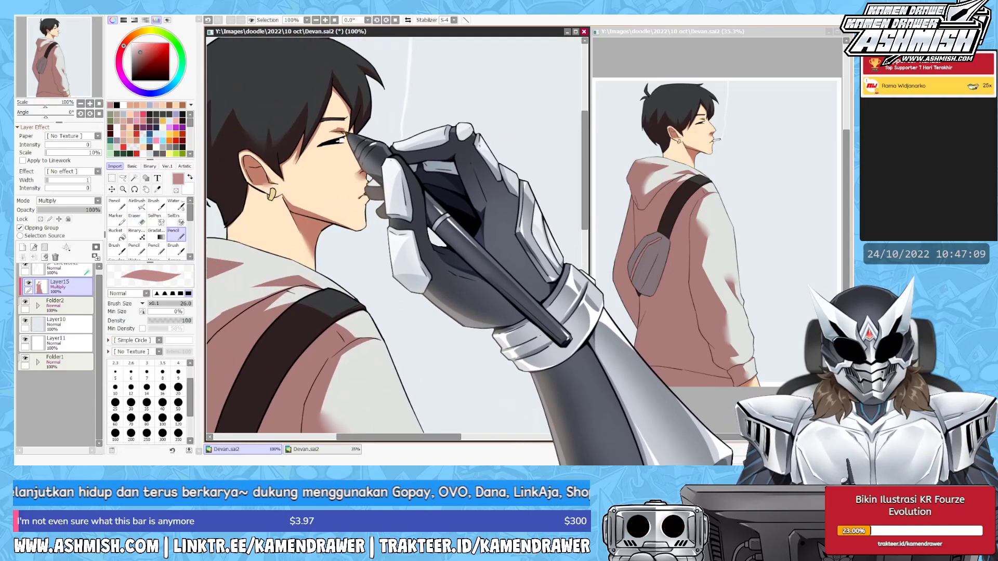
pyautogui.press('w')
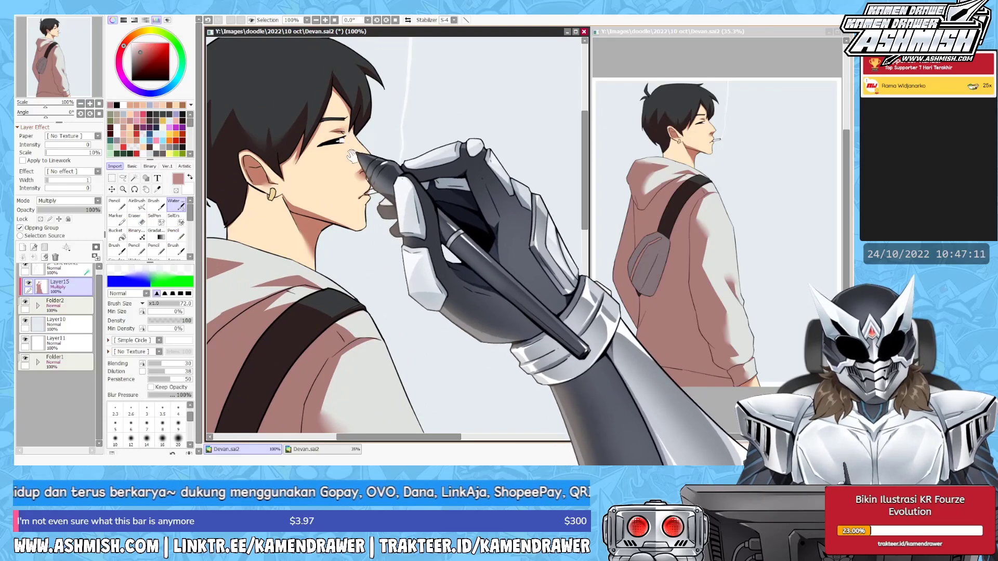
pyautogui.scroll(-1, 395, 234)
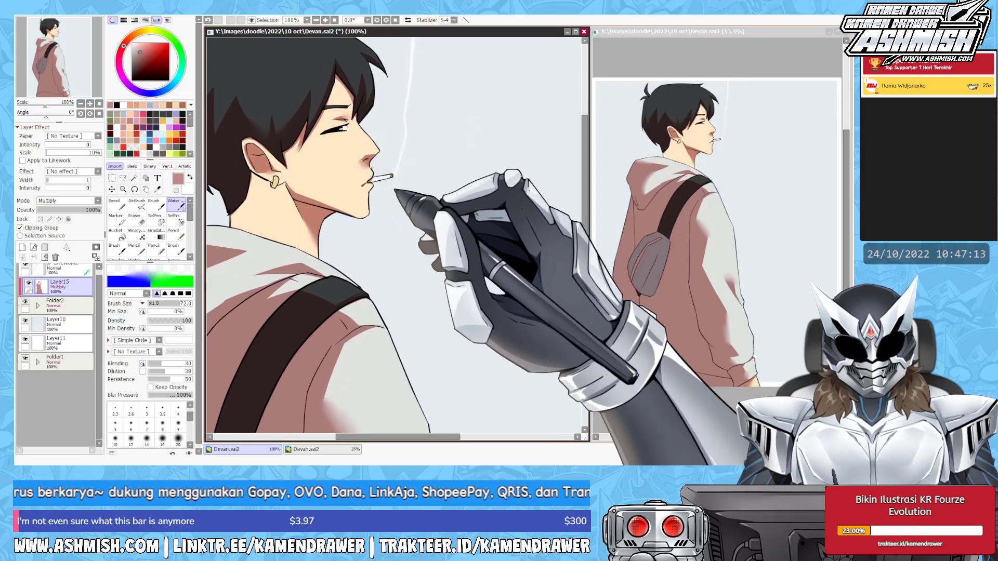
pyautogui.scroll(-2, 375, 186)
pyautogui.scroll(-1, 375, 186)
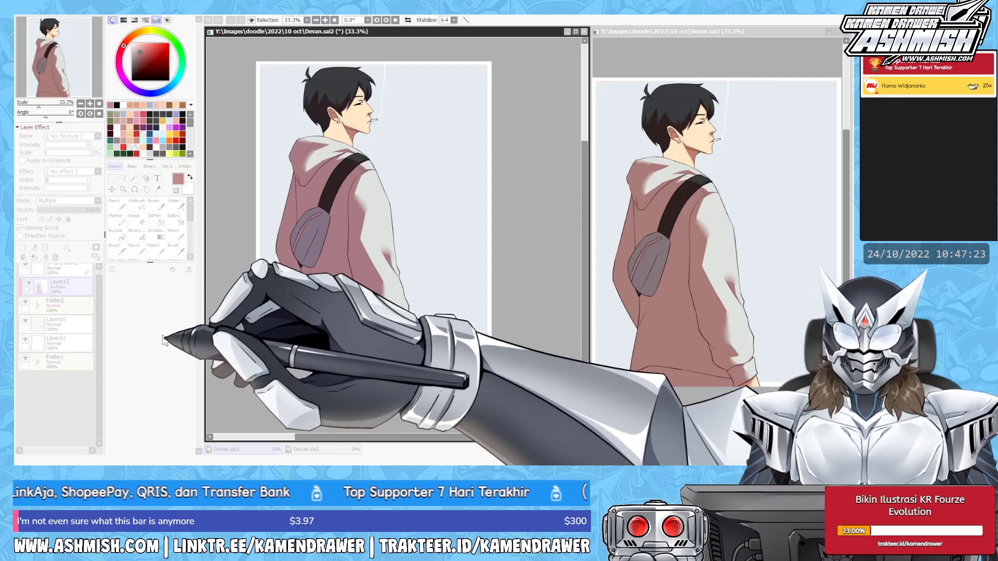
# Shift Hue/Saturation so the hoodie tint turns lavender-grey and the bag blue-grey.
pyautogui.moveTo(165, 341)
pyautogui.mouseDown()
pyautogui.moveTo(147, 352)
pyautogui.moveTo(185, 343)
pyautogui.moveTo(176, 342)
pyautogui.mouseUp()
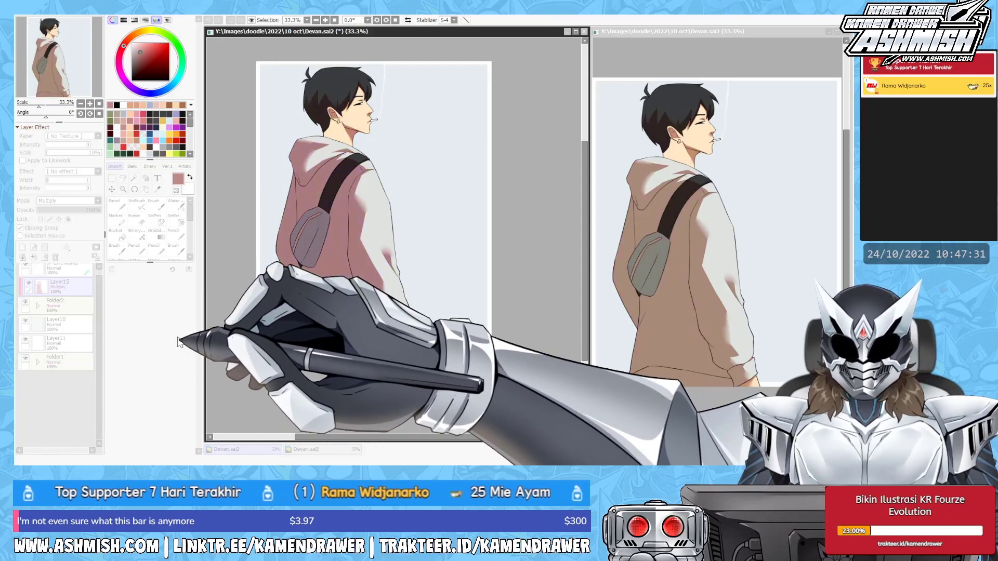
pyautogui.moveTo(178, 343)
pyautogui.mouseDown()
pyautogui.moveTo(207, 344)
pyautogui.moveTo(93, 356)
pyautogui.moveTo(195, 343)
pyautogui.moveTo(95, 369)
pyautogui.moveTo(127, 364)
pyautogui.mouseUp()
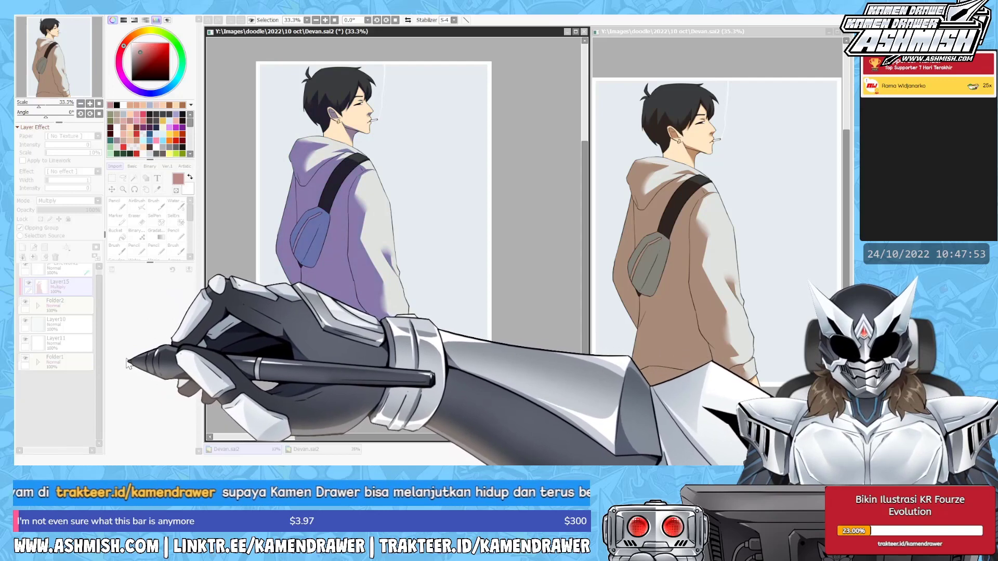
pyautogui.click(169, 354)
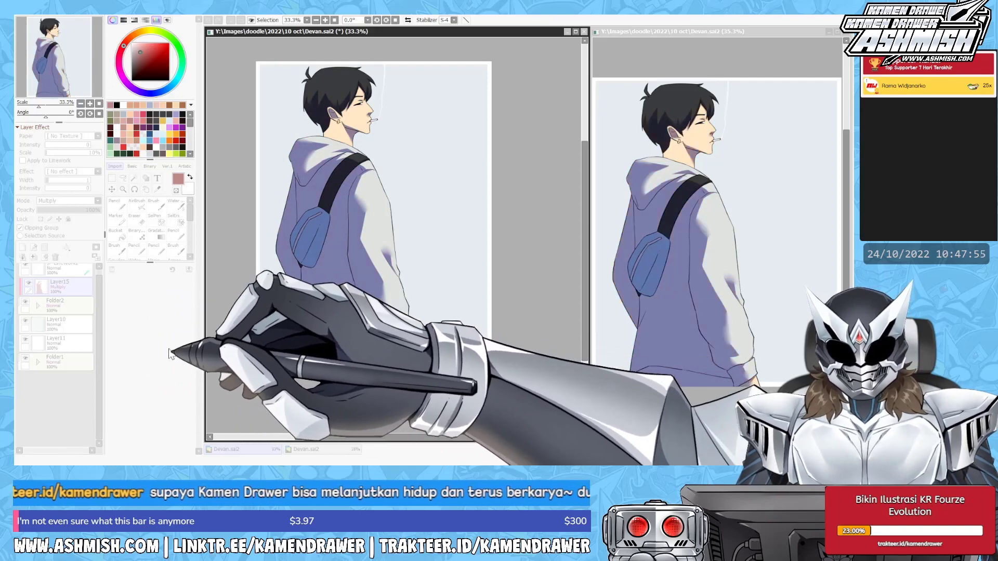
pyautogui.moveTo(167, 353); pyautogui.dragTo(114, 340)
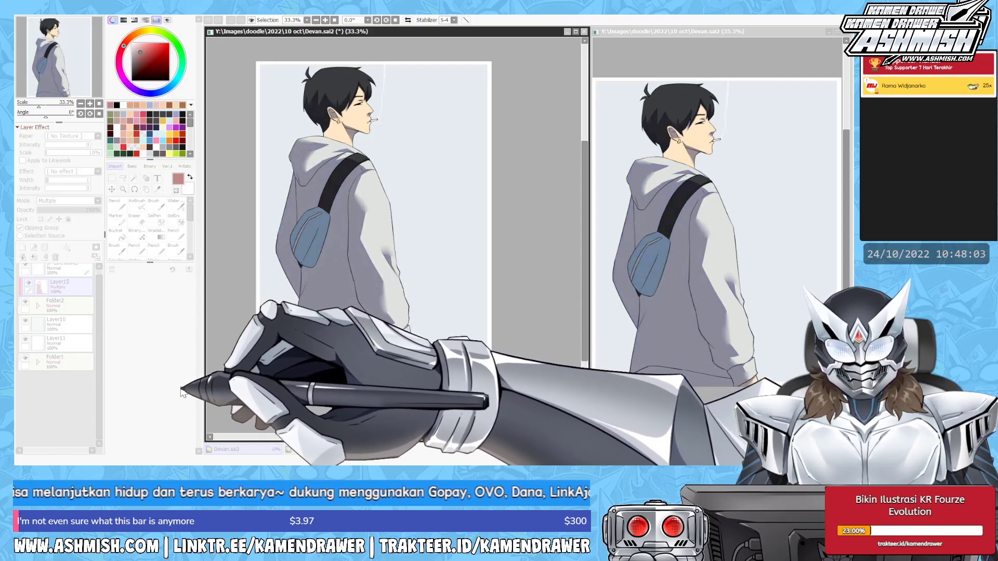
pyautogui.click(312, 364)
pyautogui.moveTo(421, 345); pyautogui.dragTo(425, 365)
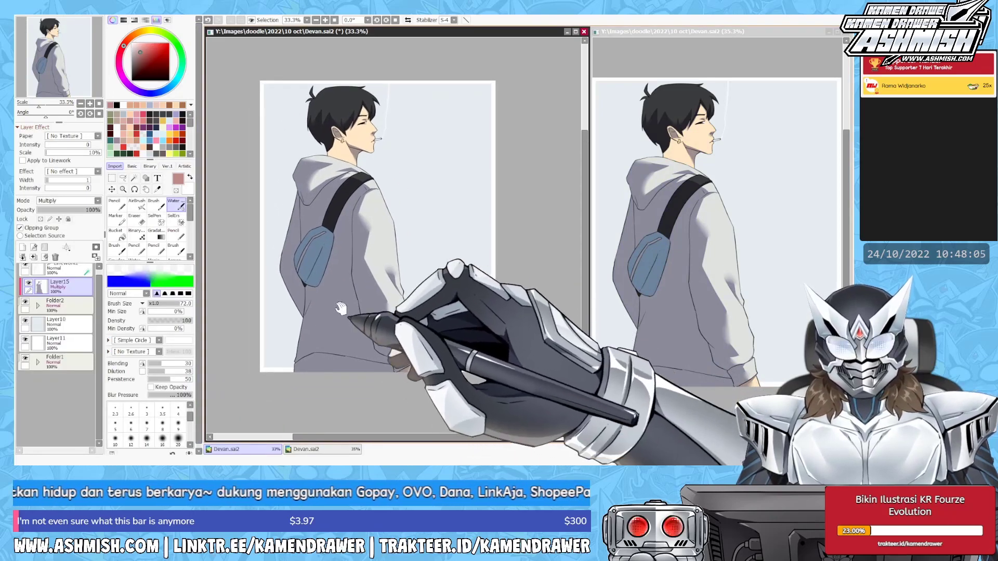
# Expand Folder2, select the face and neck skin, and return to Layer15.
pyautogui.scroll(1, 340, 308)
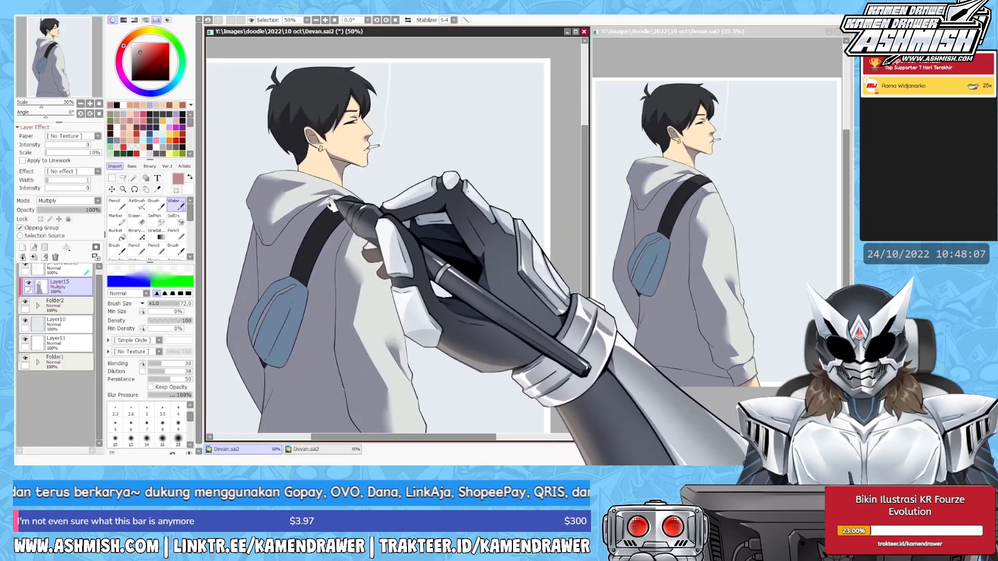
pyautogui.moveTo(330, 206); pyautogui.dragTo(311, 197)
pyautogui.keyDown('ctrl'); pyautogui.keyDown('shift'); pyautogui.click(310, 198); pyautogui.keyUp('shift'); pyautogui.keyUp('ctrl')
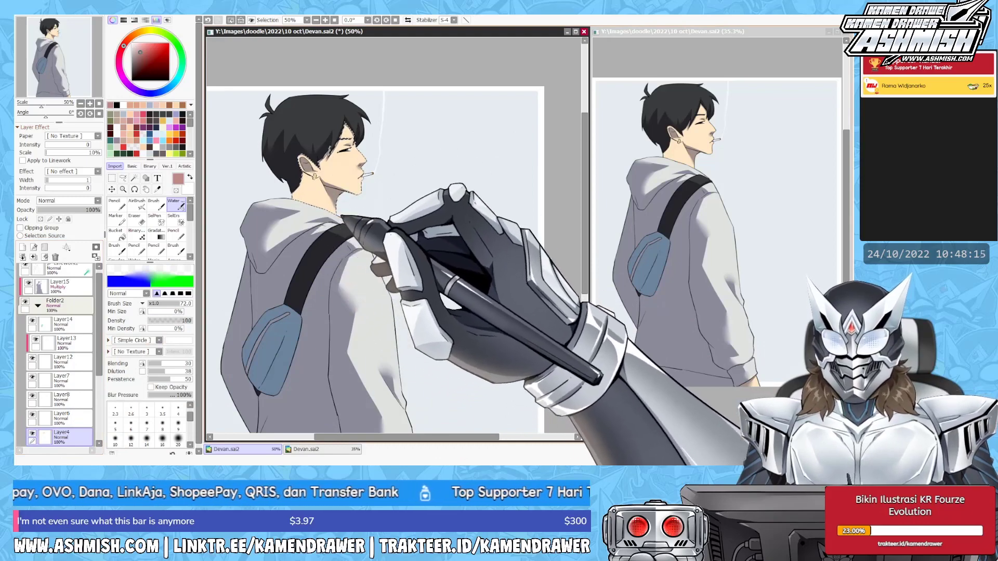
pyautogui.click(83, 291)
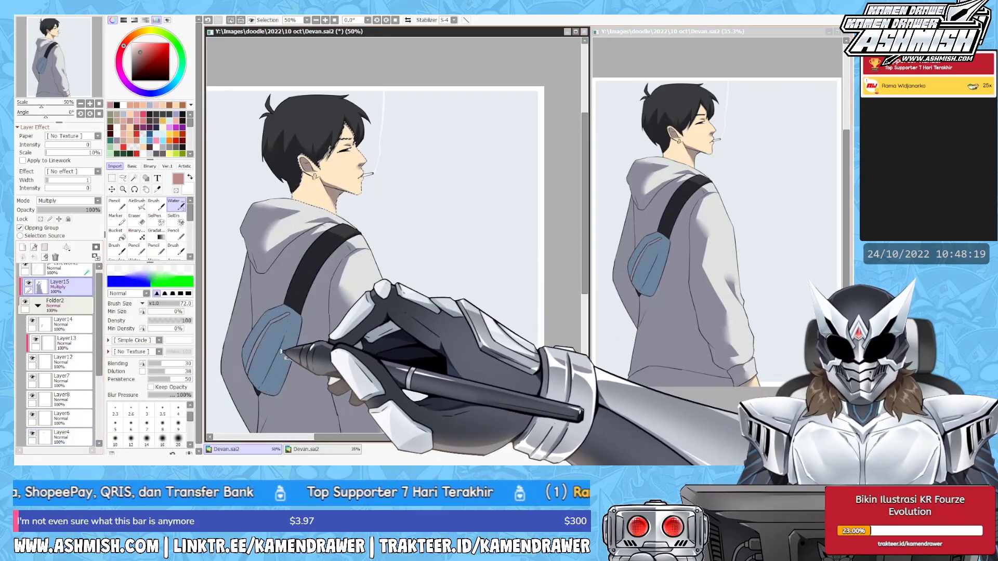
pyautogui.hotkey('ctrl', 't')
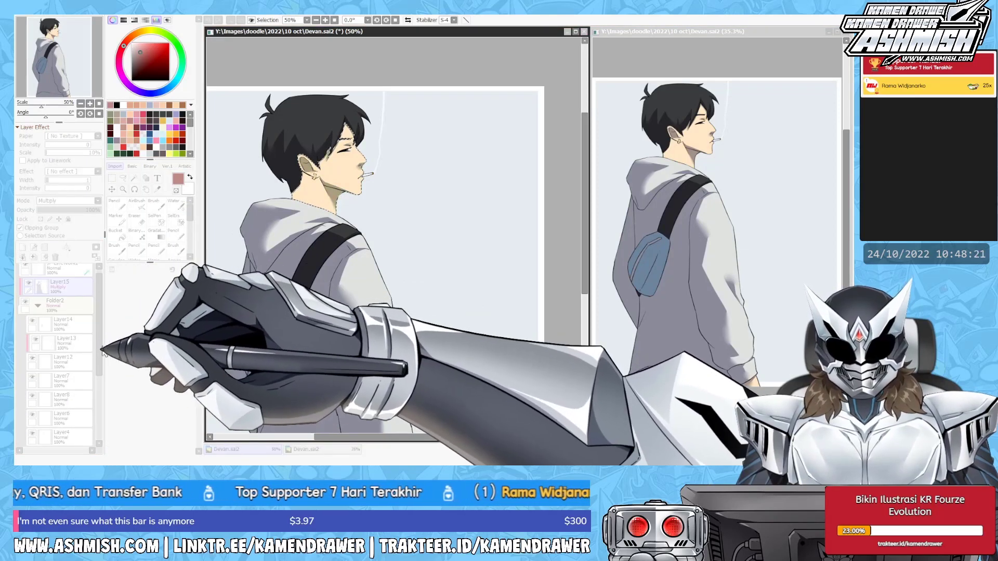
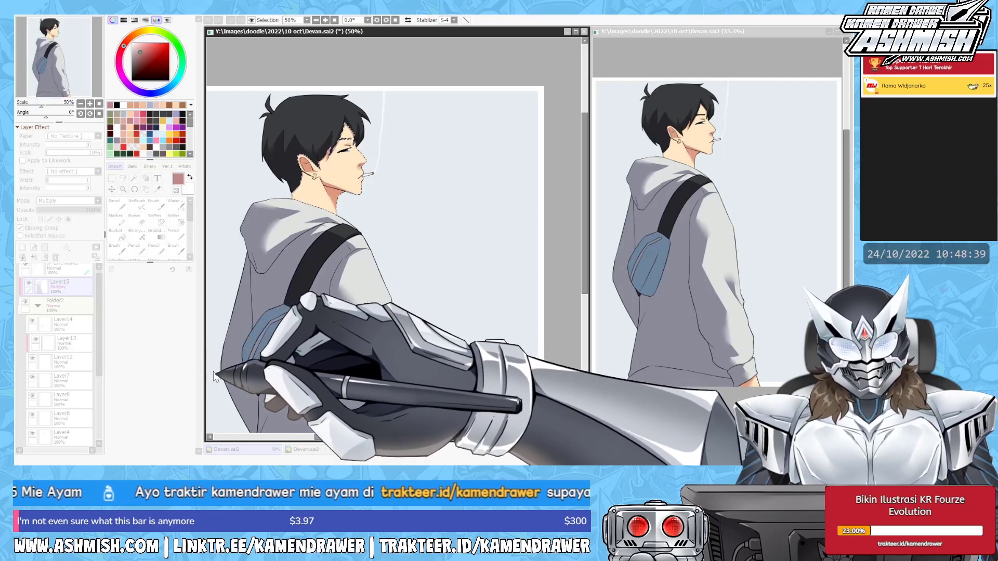
# Add a new layer above the hoodie shading, clipped to it and set to Screen blending.
pyautogui.scroll(-1, 312, 234)
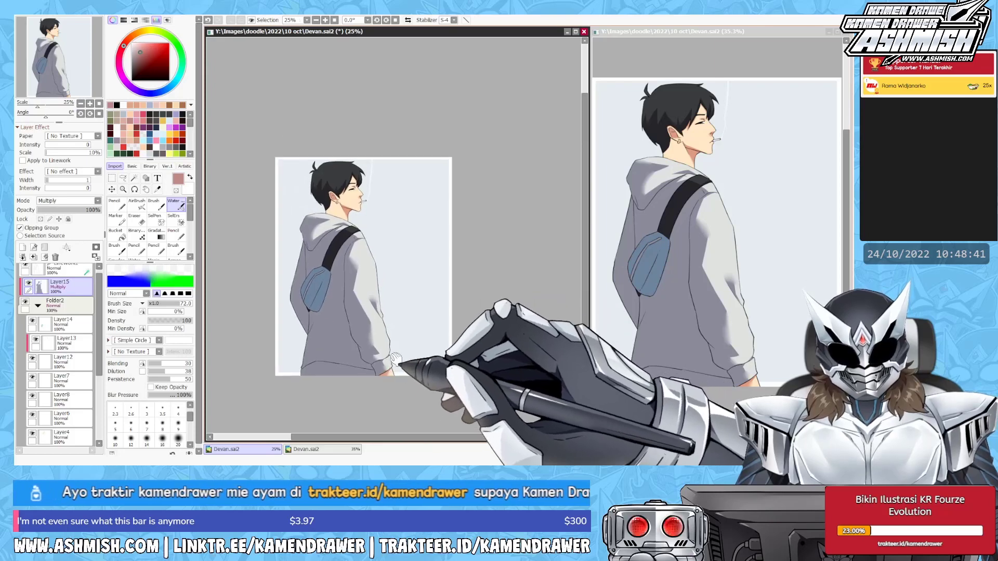
pyautogui.moveTo(311, 234)
pyautogui.mouseDown()
pyautogui.moveTo(377, 316)
pyautogui.moveTo(383, 394)
pyautogui.mouseUp()
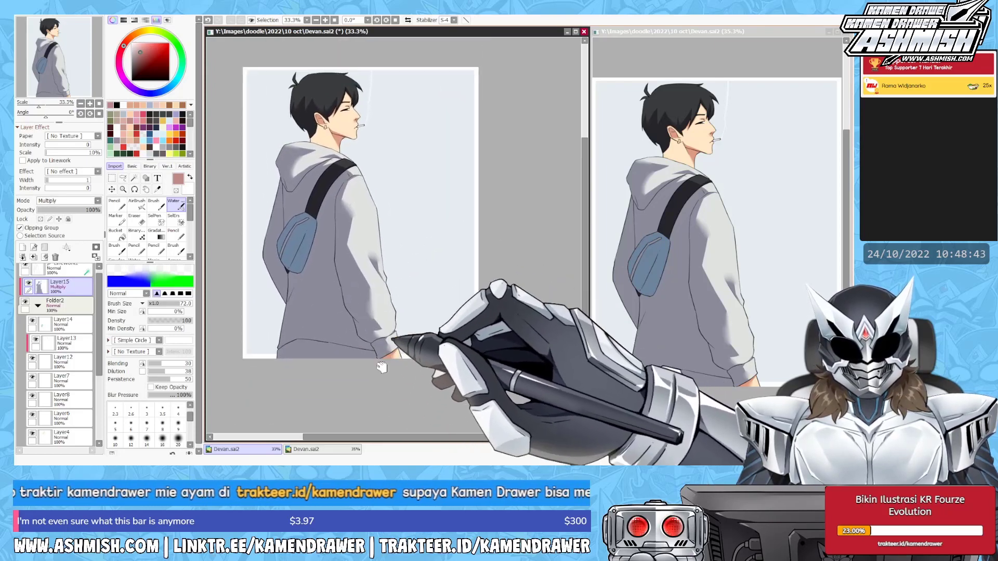
pyautogui.scroll(3, 383, 393)
pyautogui.click(22, 248)
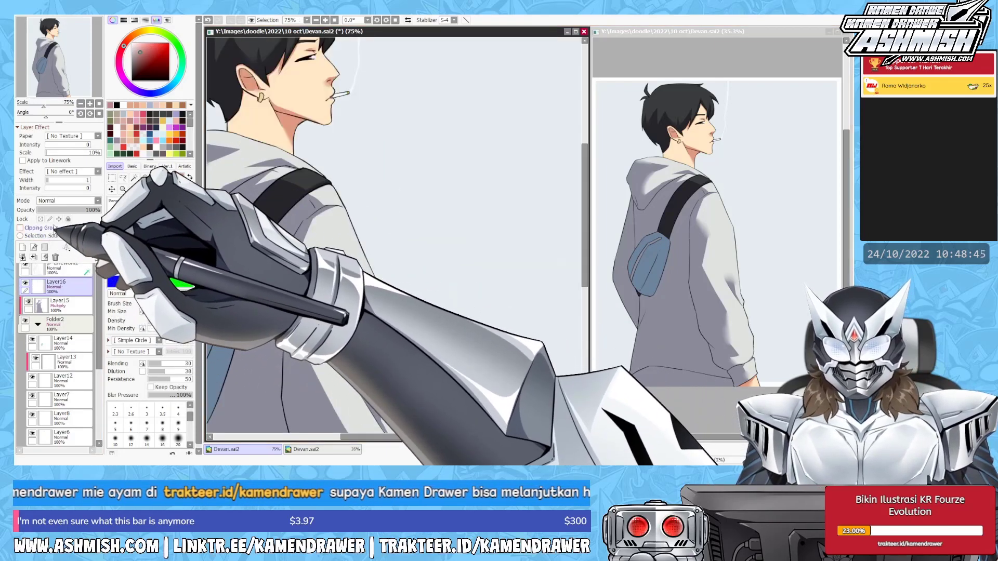
pyautogui.click(20, 228)
pyautogui.click(68, 201)
pyautogui.click(57, 222)
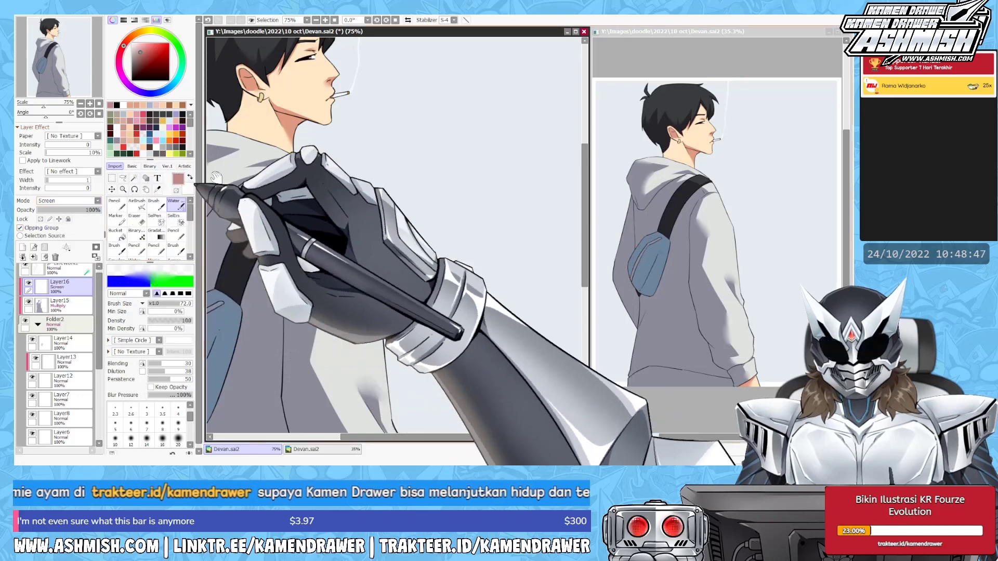
# Select the Pencil and flip the canvas horizontally to check the drawing.
pyautogui.scroll(3, 395, 234)
pyautogui.press('h')
pyautogui.press('n')
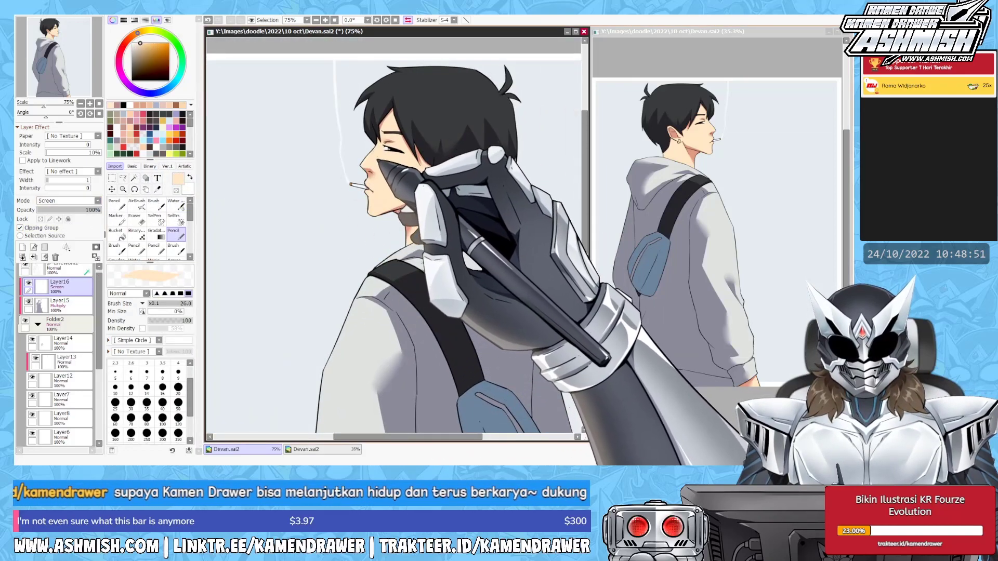
pyautogui.press('h')
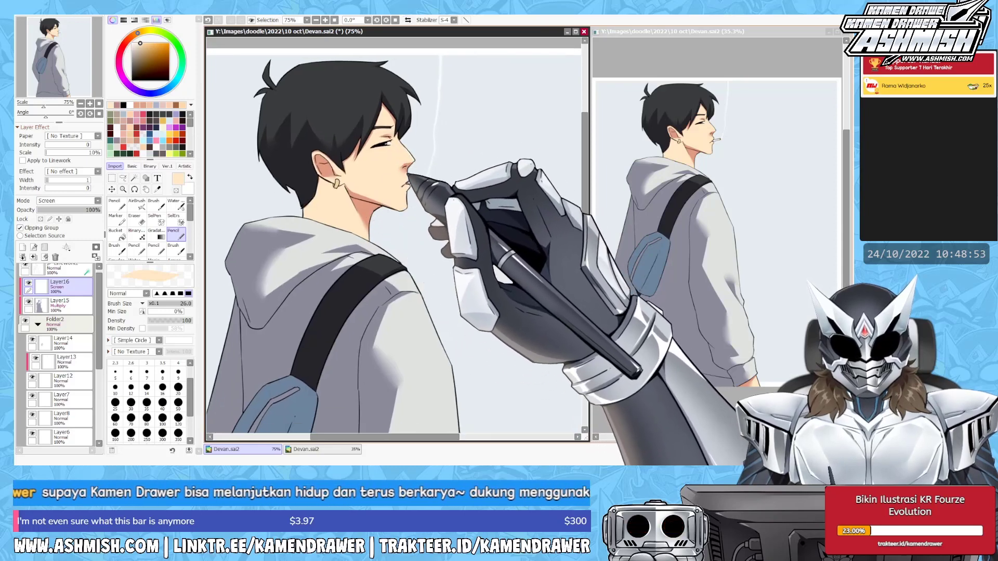
pyautogui.scroll(2, 395, 244)
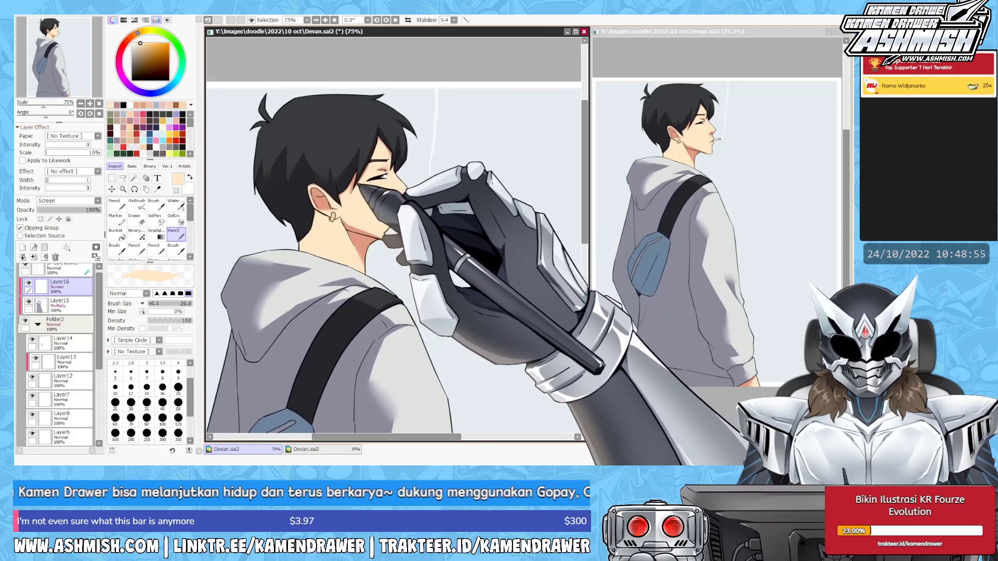
pyautogui.scroll(1, 395, 260)
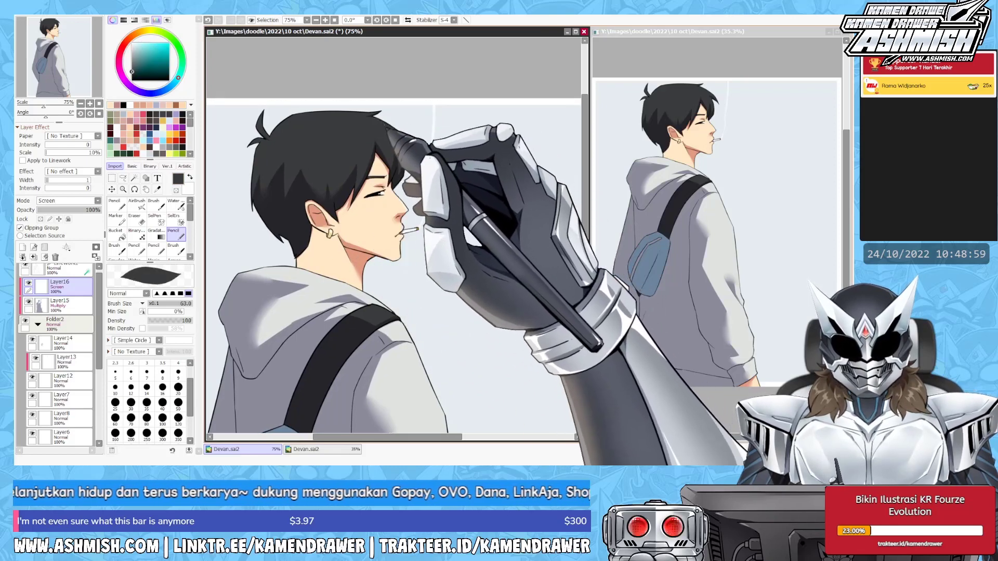
# Mirror the canvas back and forth to check the head, the figure and the shoulder bag.
pyautogui.press('h')
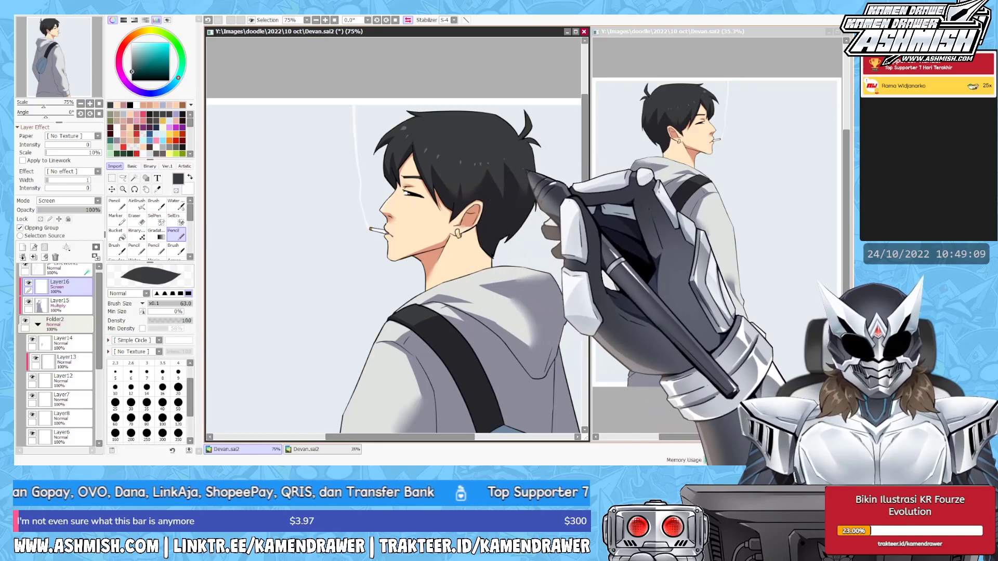
pyautogui.press('h')
pyautogui.moveTo(419, 280); pyautogui.dragTo(413, 193)
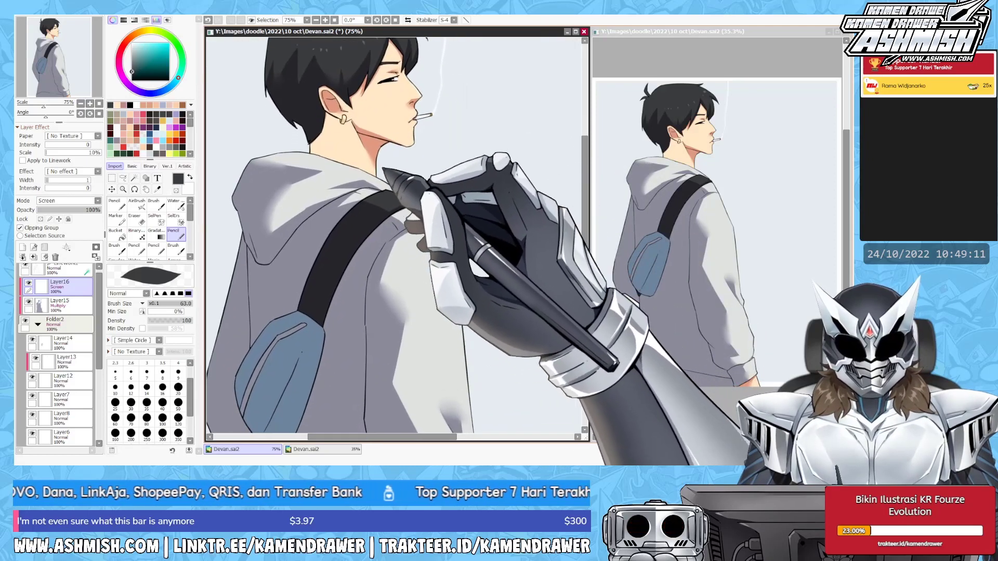
pyautogui.press('h')
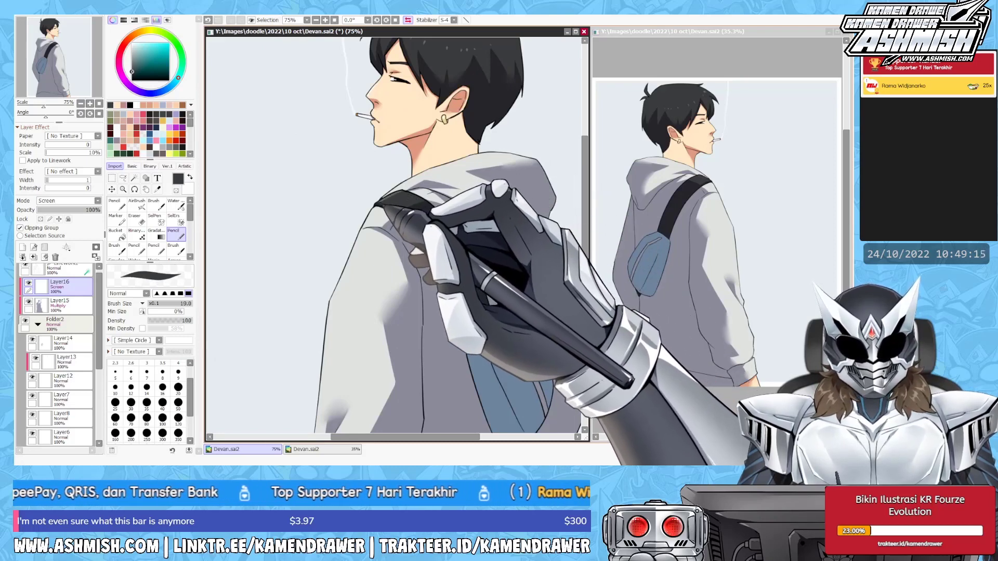
pyautogui.press('h')
pyautogui.moveTo(375, 431)
pyautogui.mouseDown()
pyautogui.moveTo(368, 207)
pyautogui.moveTo(423, 317)
pyautogui.moveTo(452, 306)
pyautogui.moveTo(397, 260)
pyautogui.mouseUp()
pyautogui.scroll(-2, 368, 207)
pyautogui.scroll(-1, 416, 306)
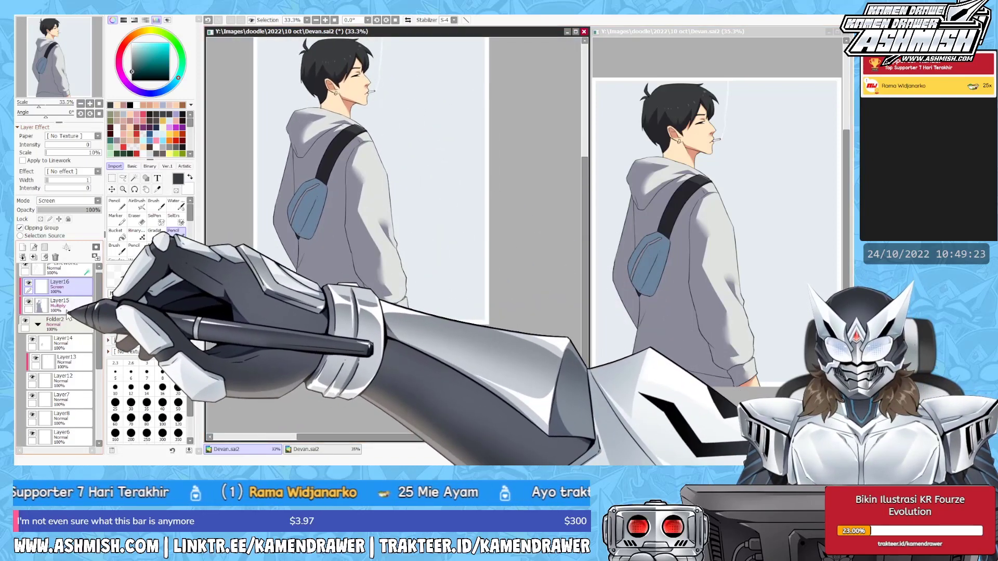
# Duplicate the hoodie's Multiply shading layer and airbrush the extra shading back over the blue bag.
pyautogui.click(28, 302)
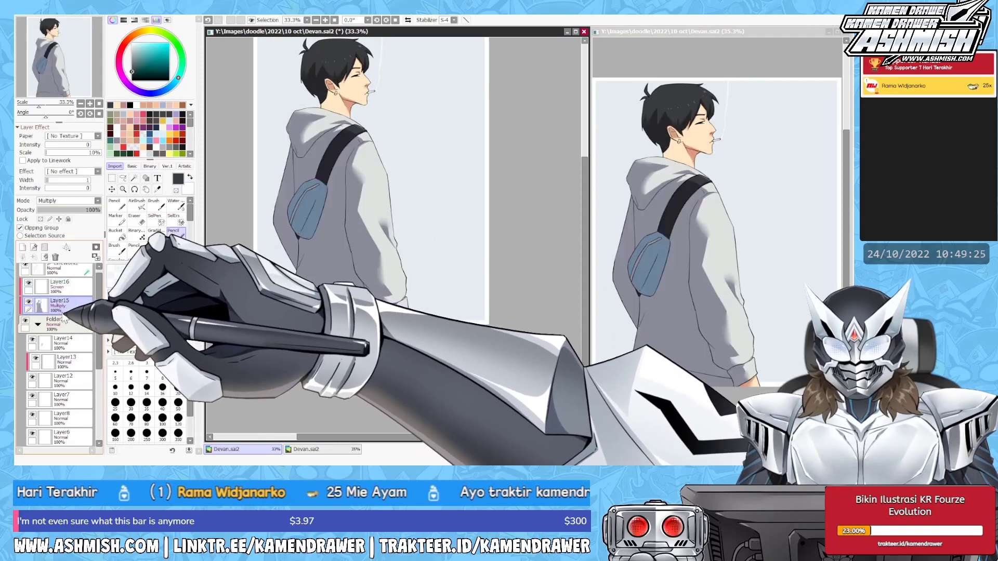
pyautogui.hotkey('ctrl', 'j')
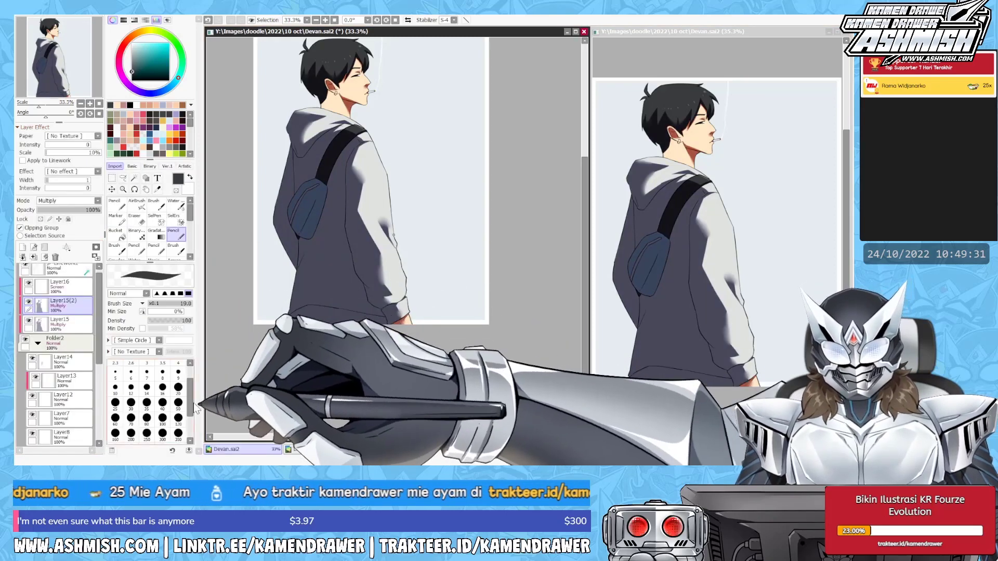
pyautogui.press('v')
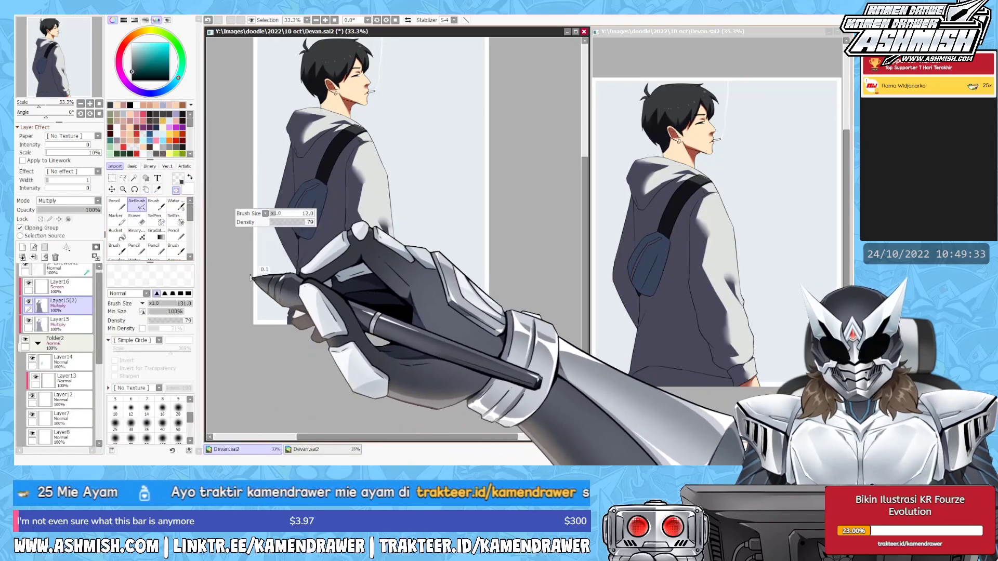
pyautogui.moveTo(307, 198); pyautogui.dragTo(311, 244)
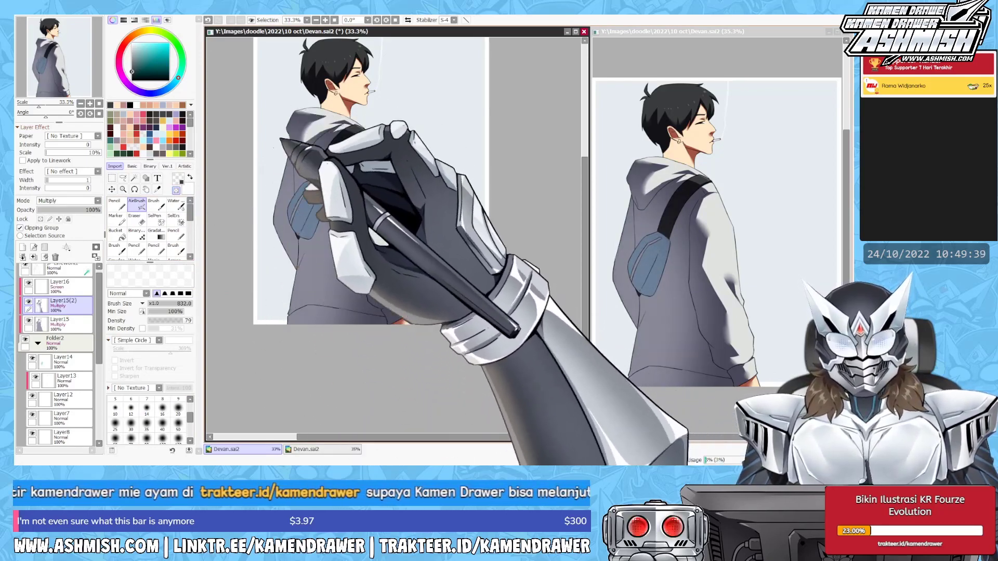
# Shrink the airbrush size and zoom out to view the whole figure.
pyautogui.scroll(1, 339, 193)
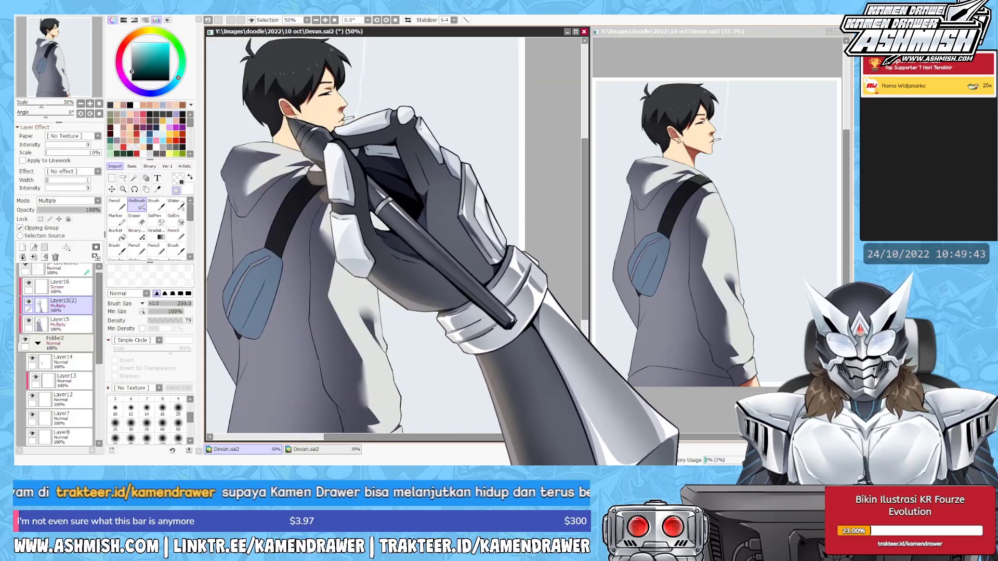
pyautogui.moveTo(311, 140); pyautogui.dragTo(355, 127)
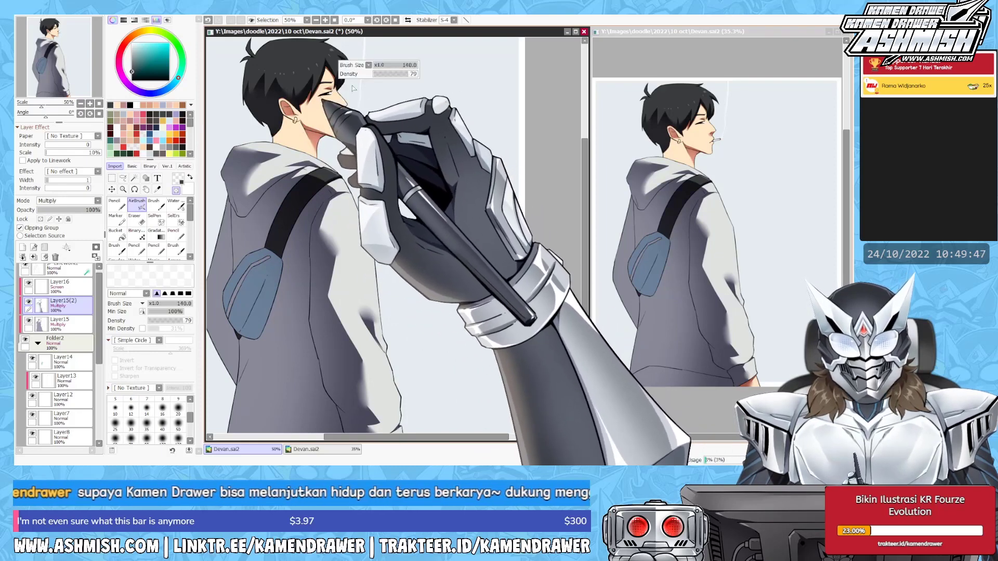
pyautogui.press('[')
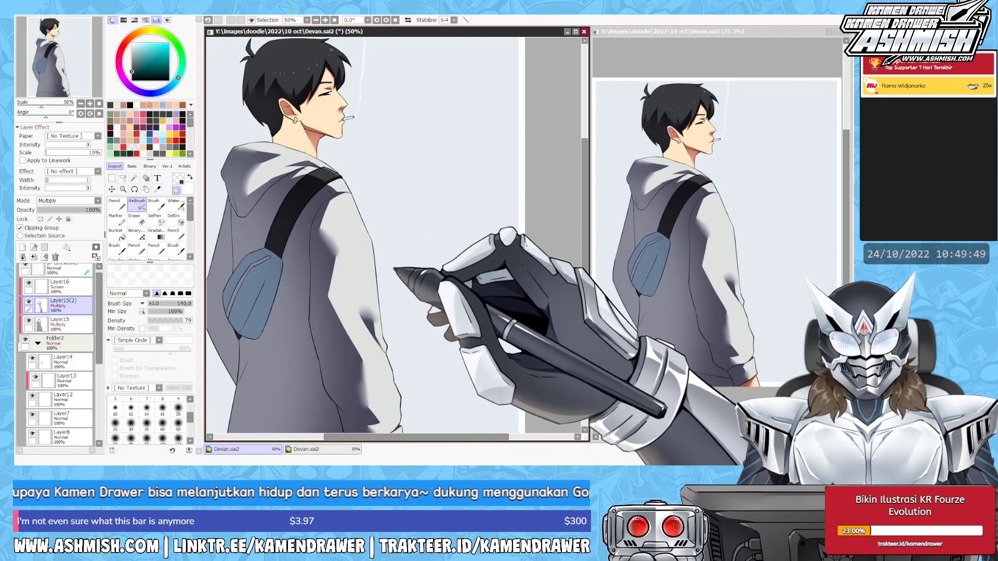
pyautogui.moveTo(359, 70); pyautogui.dragTo(370, 277)
pyautogui.scroll(-1, 370, 277)
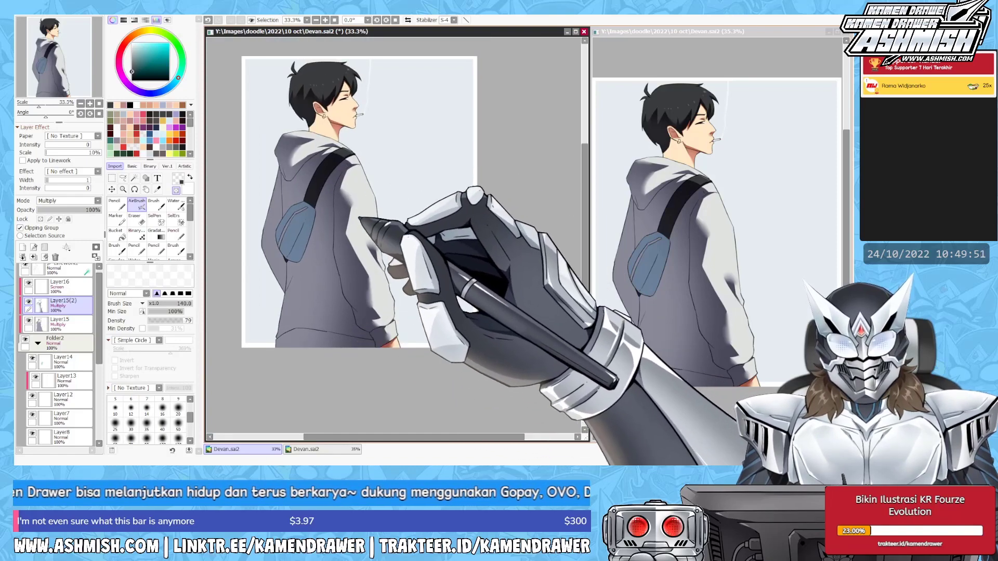
pyautogui.moveTo(360, 229); pyautogui.dragTo(358, 240)
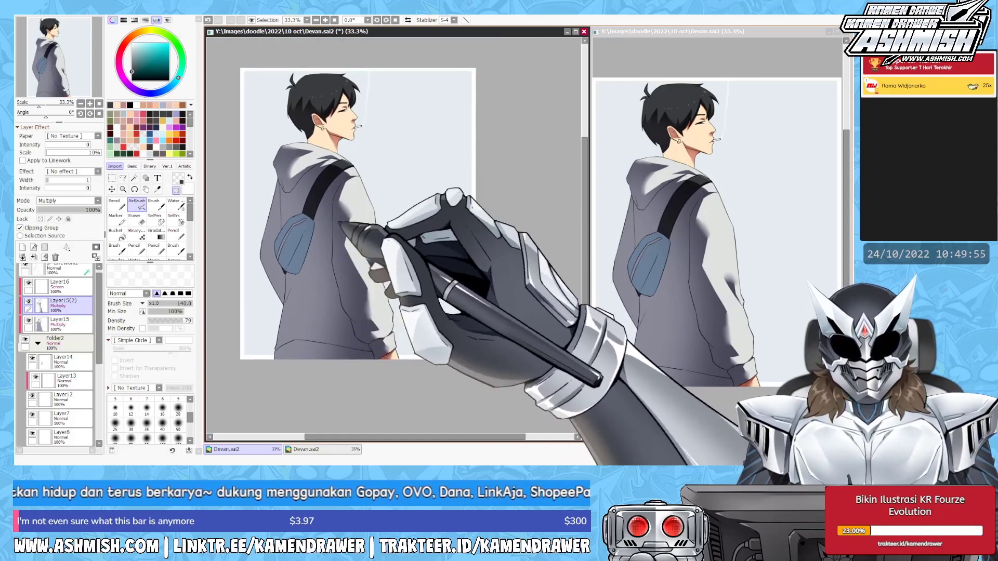
pyautogui.moveTo(370, 357); pyautogui.dragTo(356, 364)
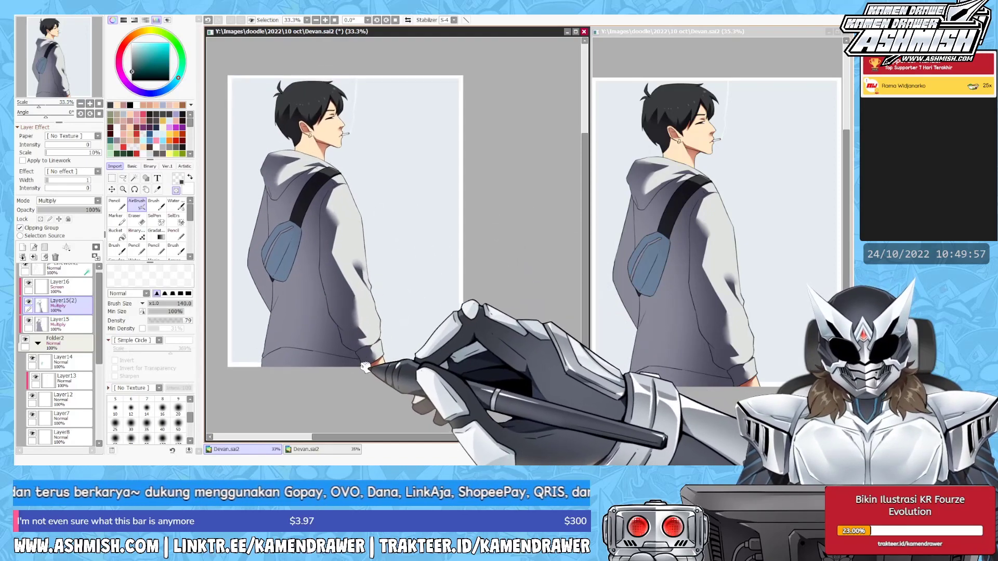
# Collapse the colour-layer folder, select the linework layer and recentre on the figure.
pyautogui.click(37, 343)
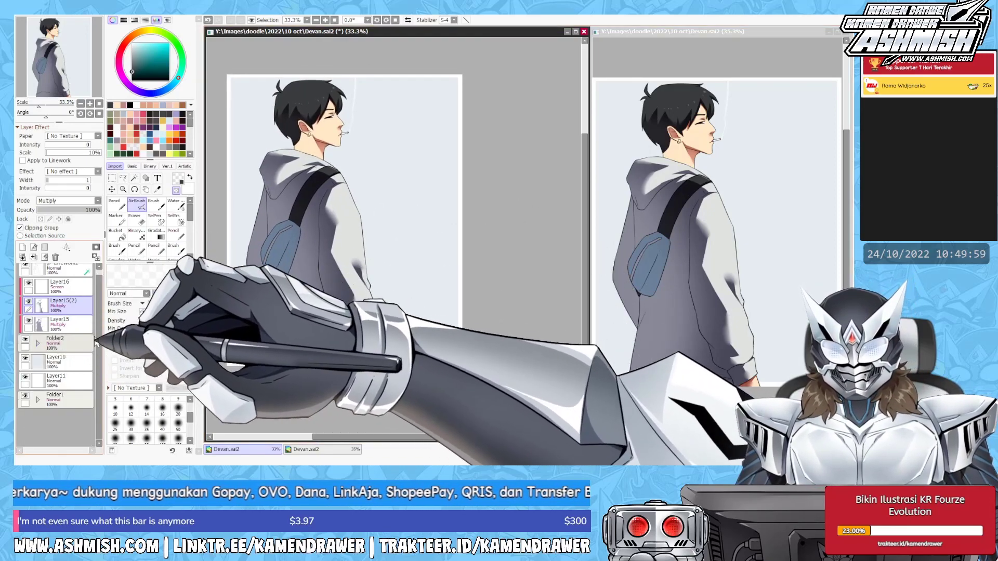
pyautogui.click(65, 270)
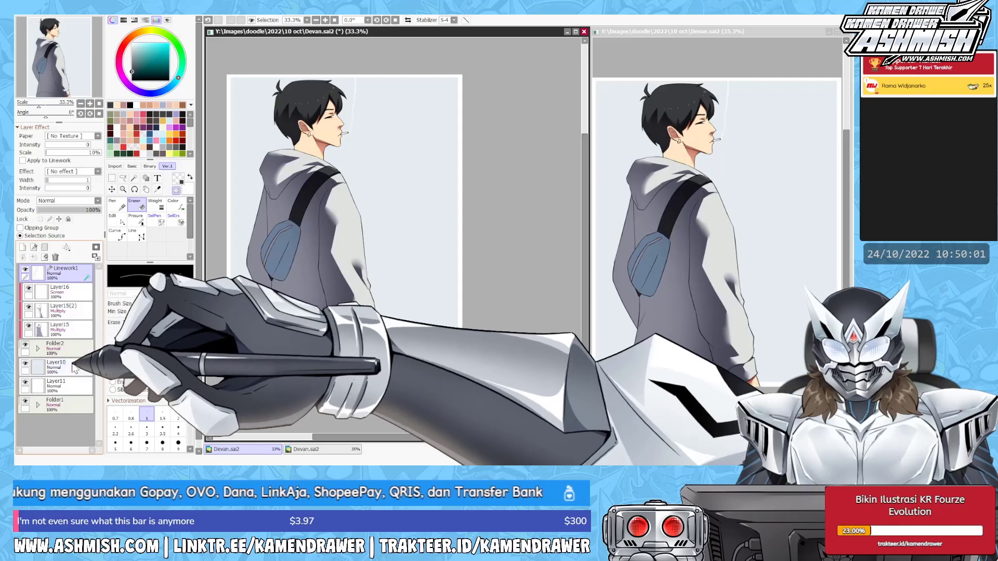
pyautogui.moveTo(478, 285); pyautogui.dragTo(501, 301)
pyautogui.moveTo(421, 343); pyautogui.dragTo(435, 330)
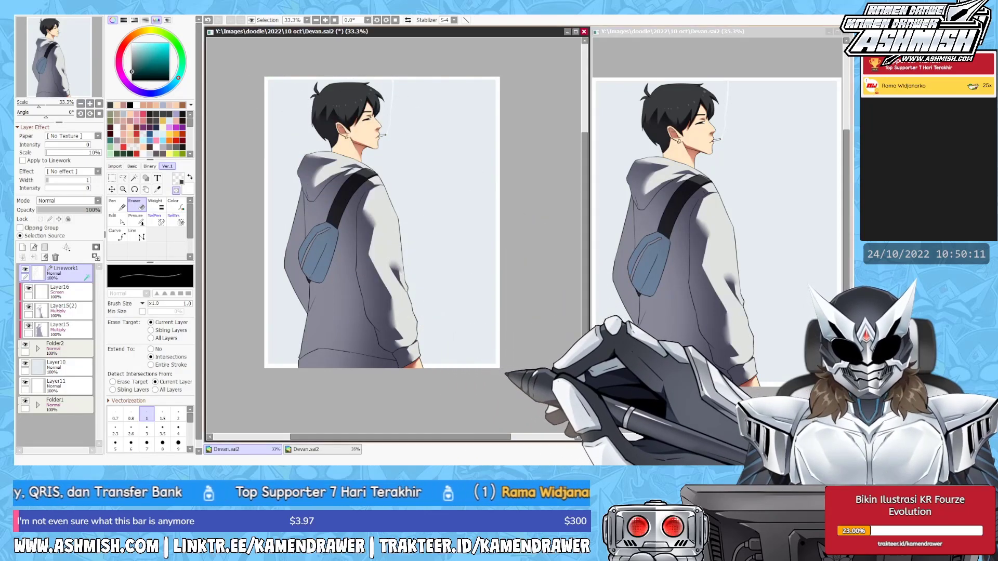
# Cancel and undo the pasted, enlarged character copy, then make Layer16 the working layer.
pyautogui.hotkey('ctrl', 'v')
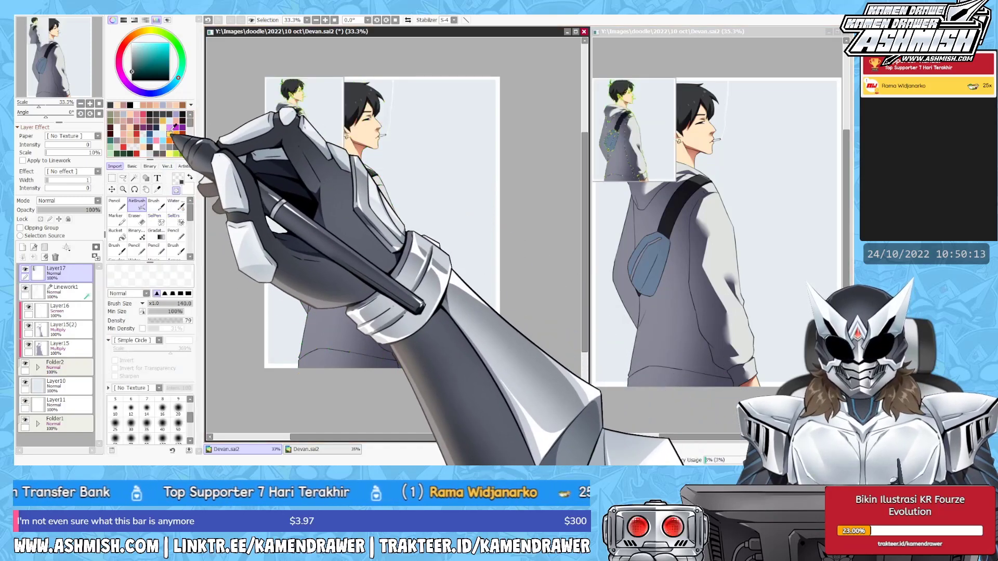
pyautogui.hotkey('ctrl', 't')
pyautogui.moveTo(343, 156); pyautogui.dragTo(409, 227)
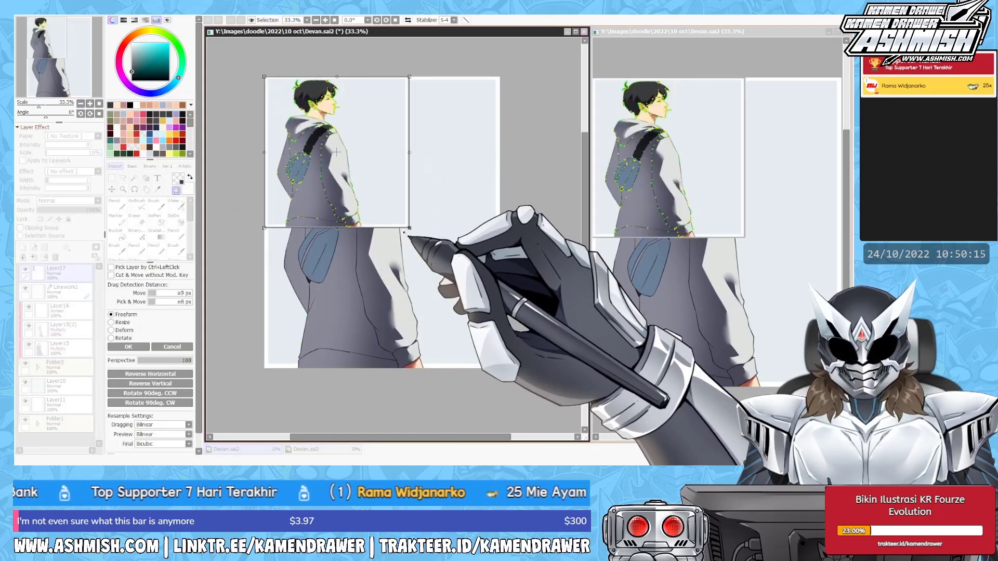
pyautogui.press('Escape')
pyautogui.hotkey('ctrl', 'z')
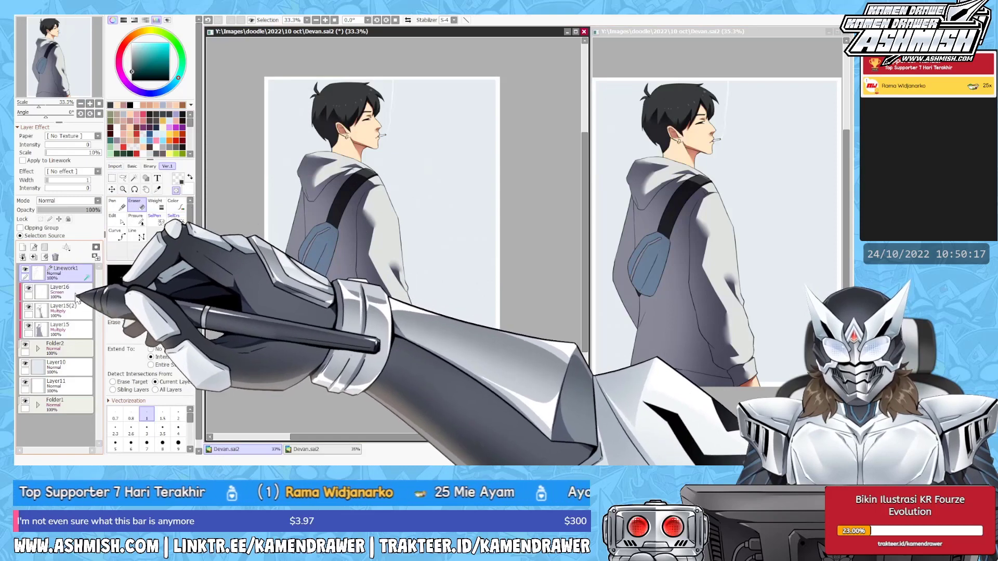
pyautogui.click(77, 297)
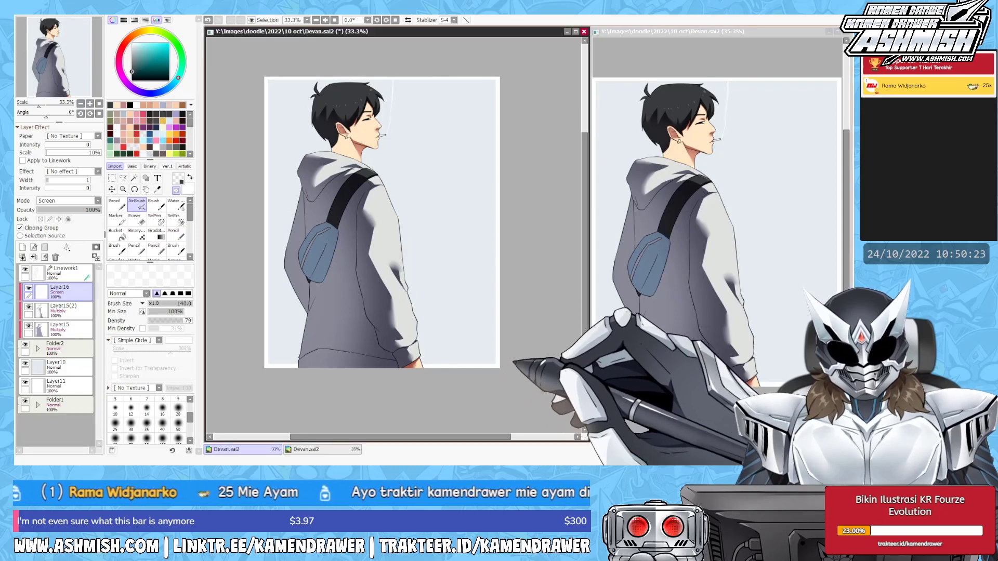
# Paste the illustration onto a new layer, scale it to fill the canvas, and blur it.
pyautogui.hotkey('ctrl', 'v')
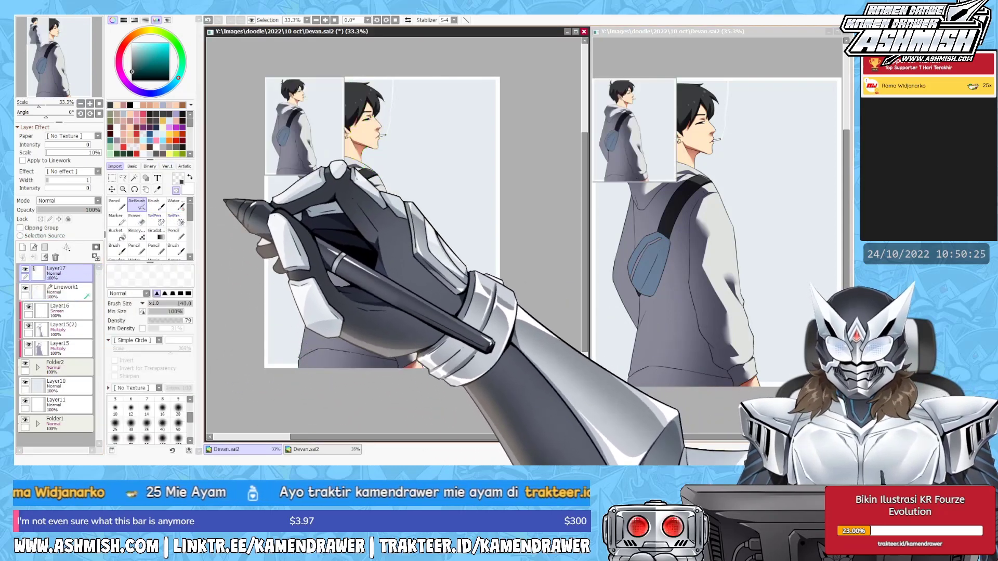
pyautogui.hotkey('ctrl', 't')
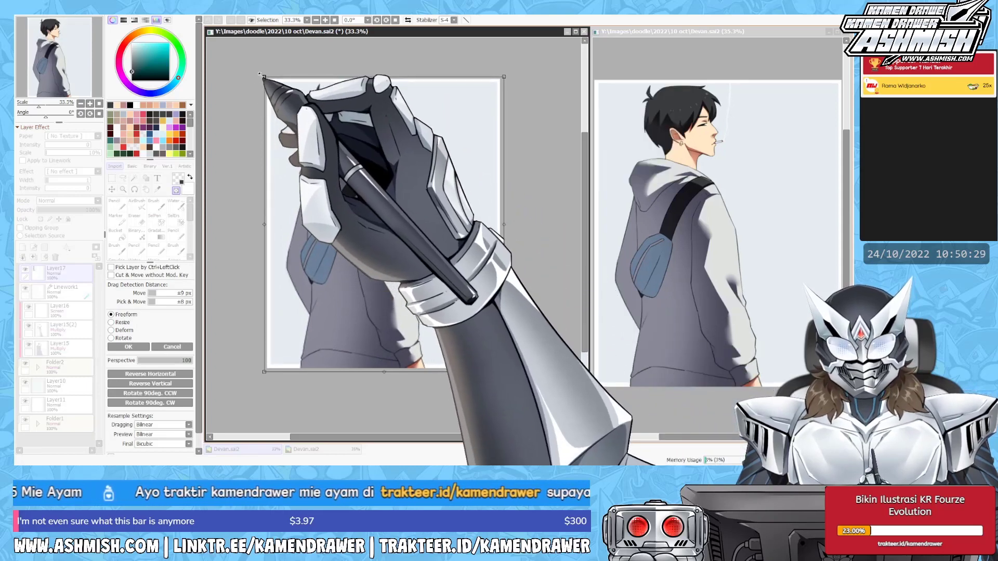
pyautogui.moveTo(258, 75); pyautogui.dragTo(256, 75)
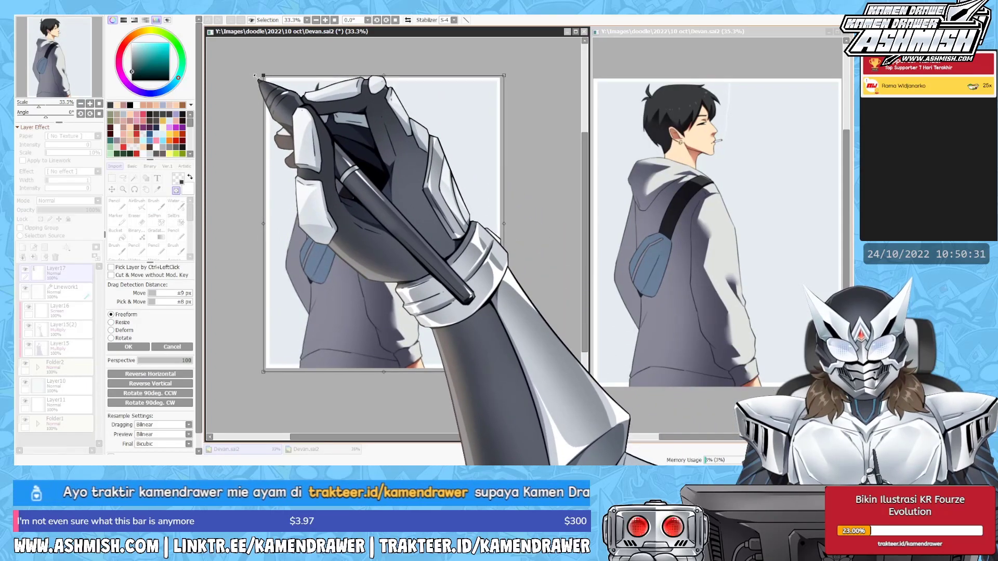
pyautogui.press('Return')
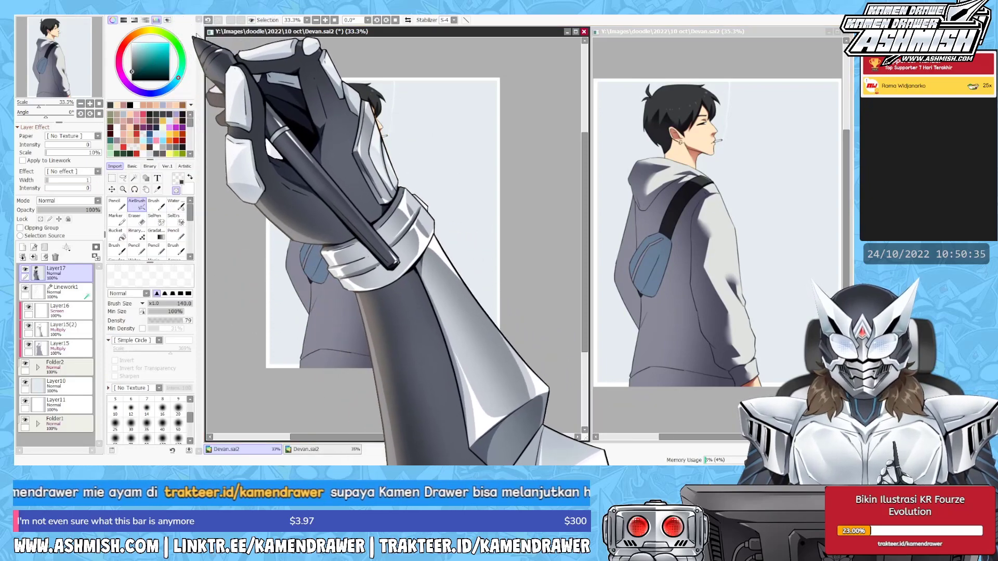
pyautogui.click(197, 35)
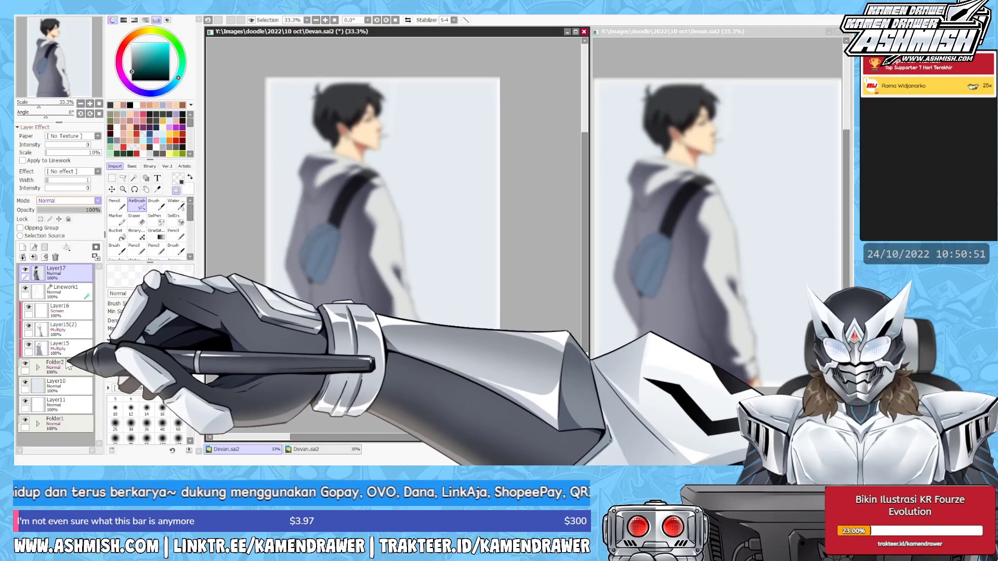
pyautogui.click(67, 201)
# Set Layer17 to Lighten Color at about 56% opacity and zoom in on the face and cigarette.
pyautogui.click(62, 245)
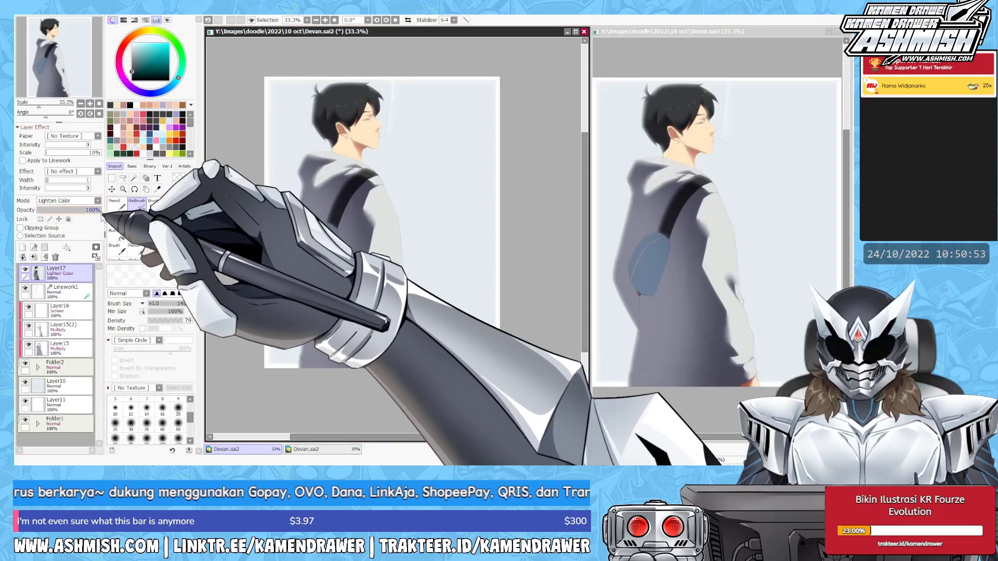
pyautogui.moveTo(91, 210); pyautogui.dragTo(67, 211)
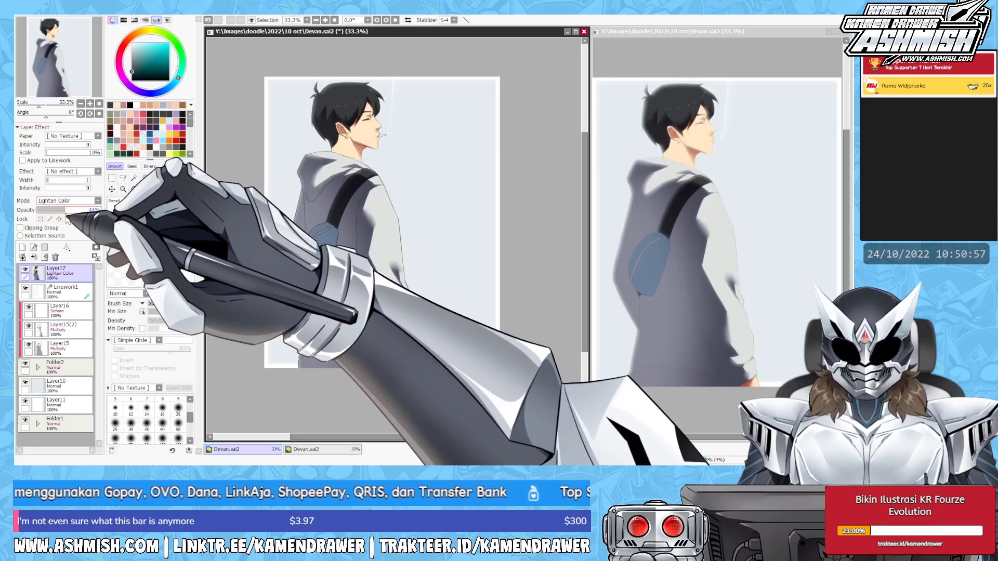
pyautogui.hotkey('ctrl', '+')
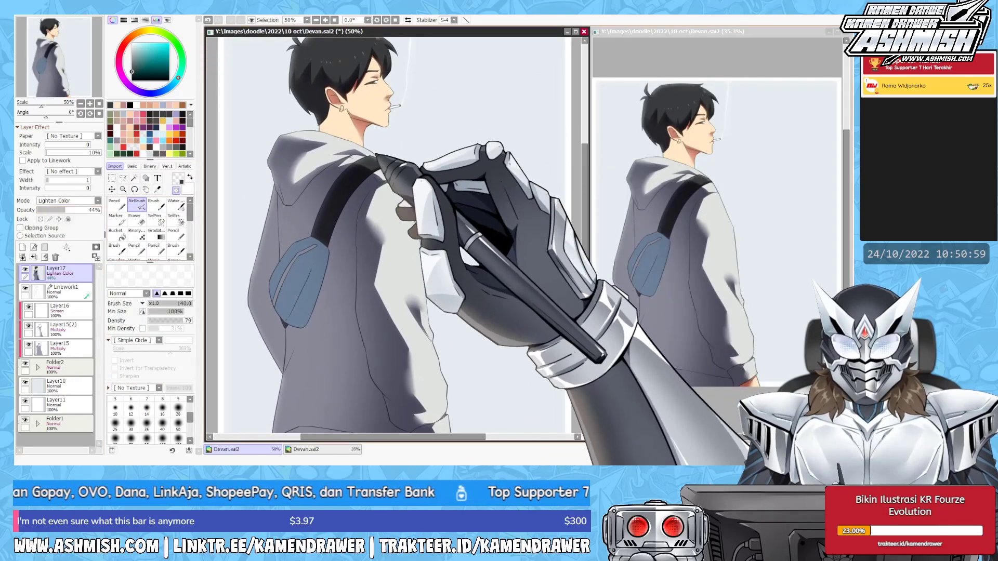
pyautogui.hotkey('ctrl', '+')
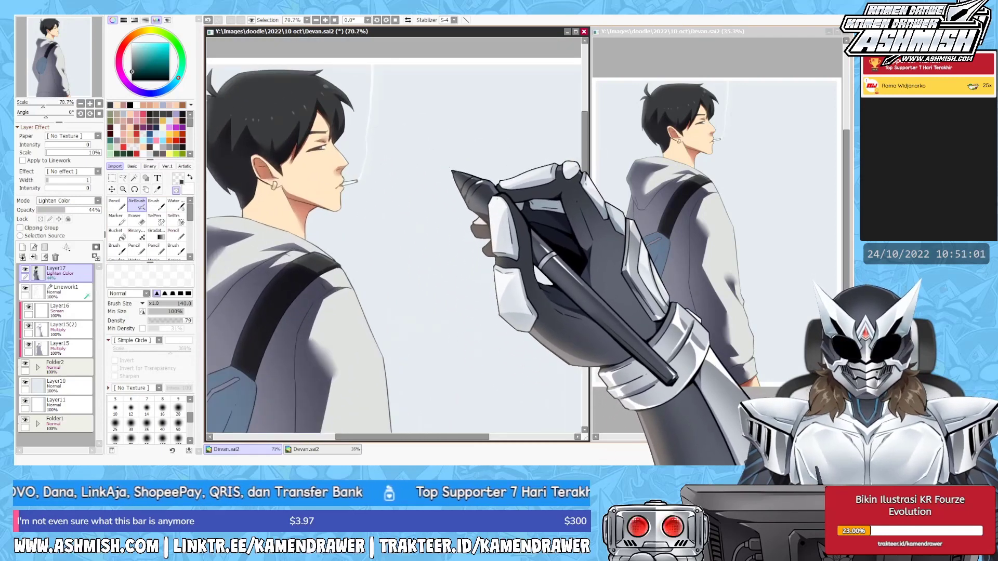
pyautogui.hotkey('ctrl', '-')
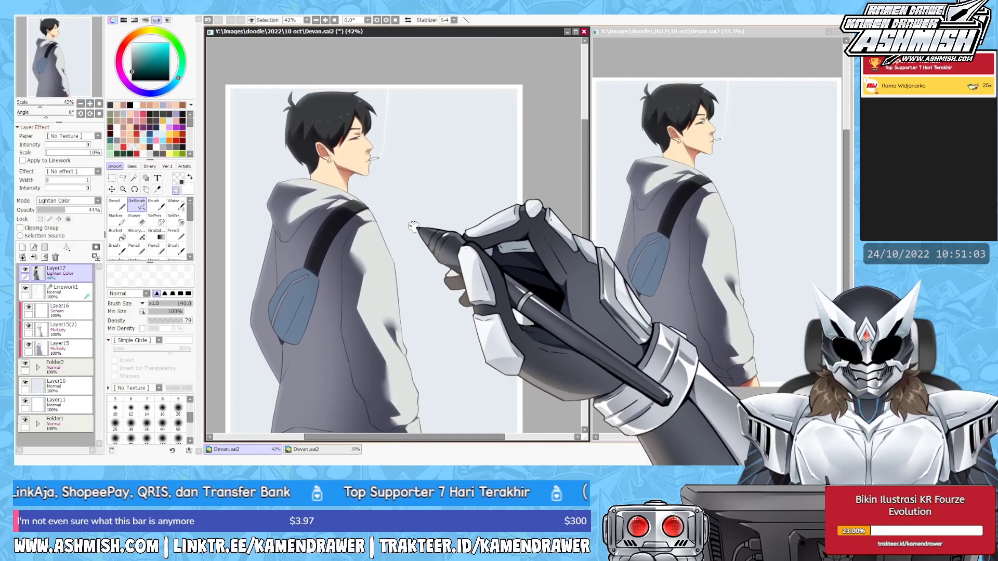
# Review the glow on the head and whole figure, toning Layer17 down to about 32%.
pyautogui.hotkey('ctrl', '+')
pyautogui.hotkey('ctrl', '+')
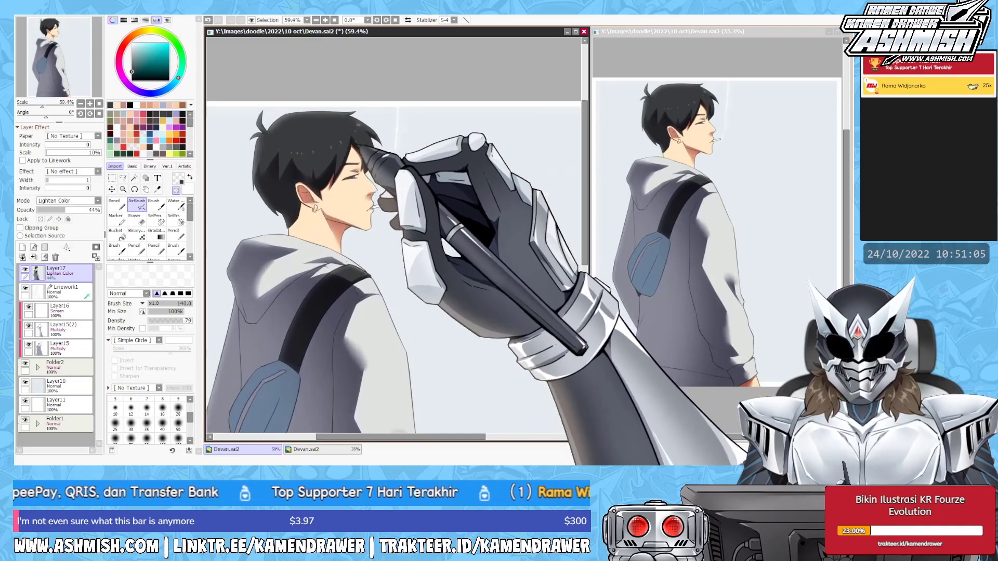
pyautogui.hotkey('ctrl', '+')
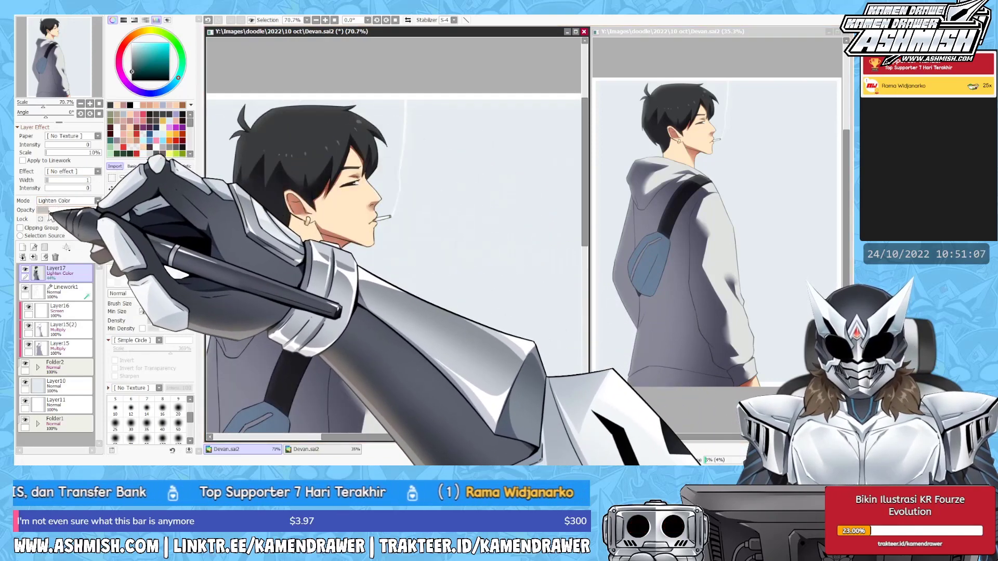
pyautogui.click(29, 273)
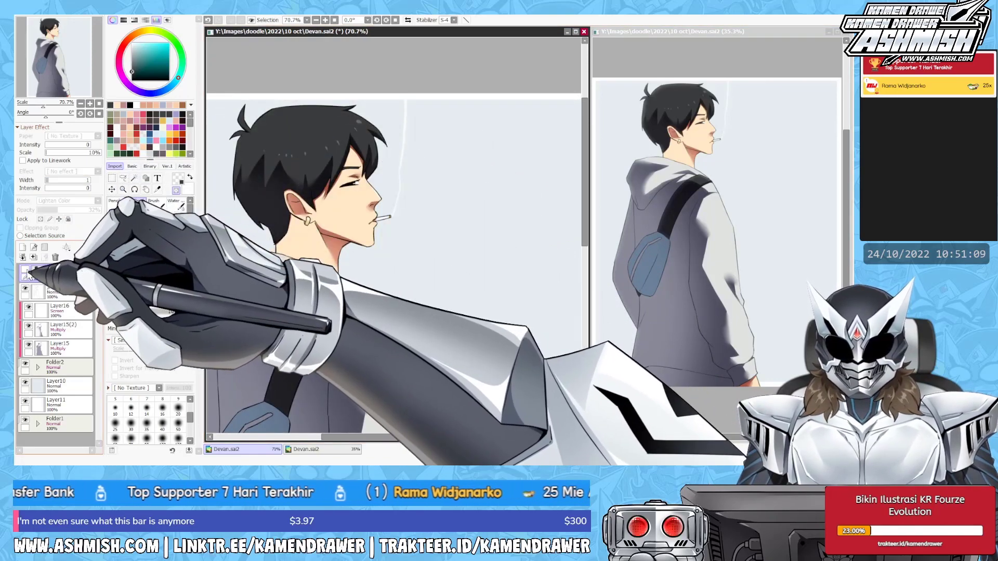
pyautogui.moveTo(380, 268); pyautogui.dragTo(389, 229)
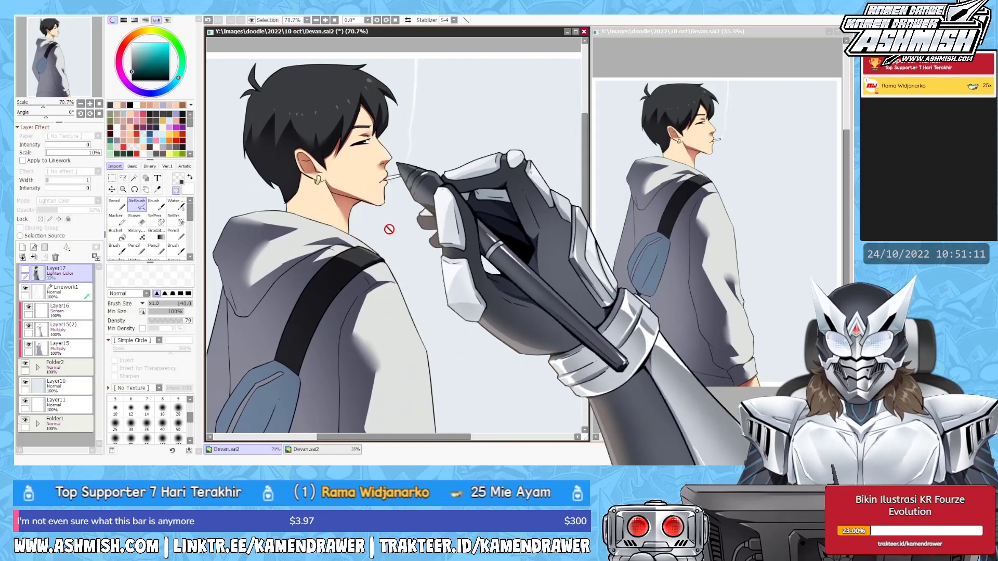
pyautogui.hotkey('ctrl', '-')
pyautogui.hotkey('ctrl', '-')
pyautogui.hotkey('ctrl', '-')
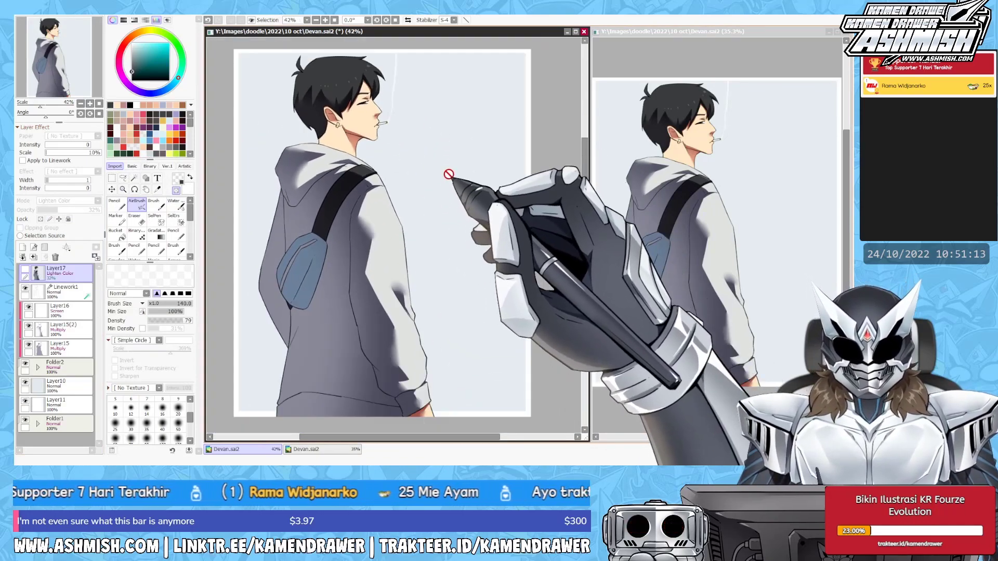
pyautogui.moveTo(449, 174)
pyautogui.mouseDown()
pyautogui.moveTo(435, 195)
pyautogui.moveTo(453, 197)
pyautogui.mouseUp()
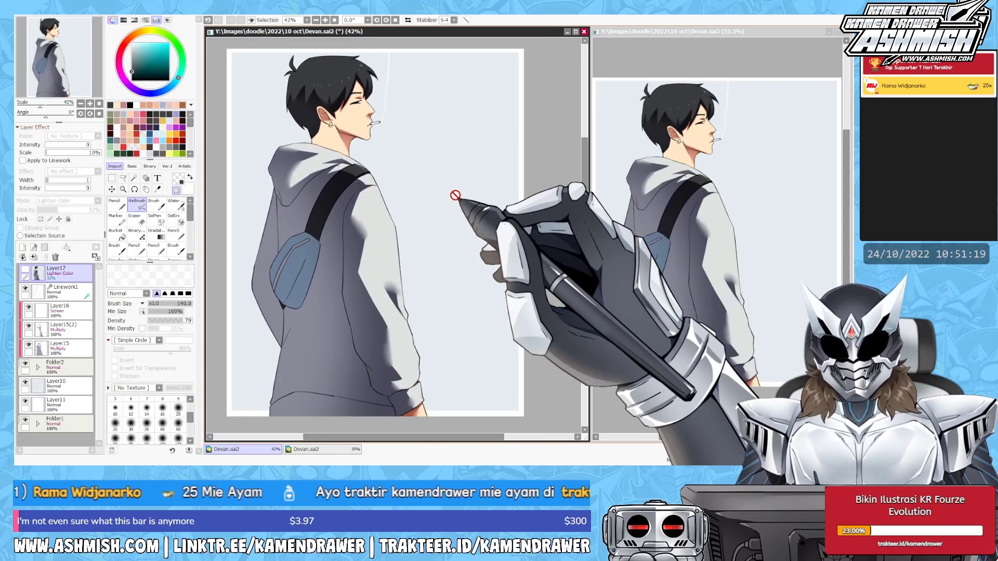
# Create a new empty layer above Linework1 and select the Pencil.
pyautogui.click(82, 300)
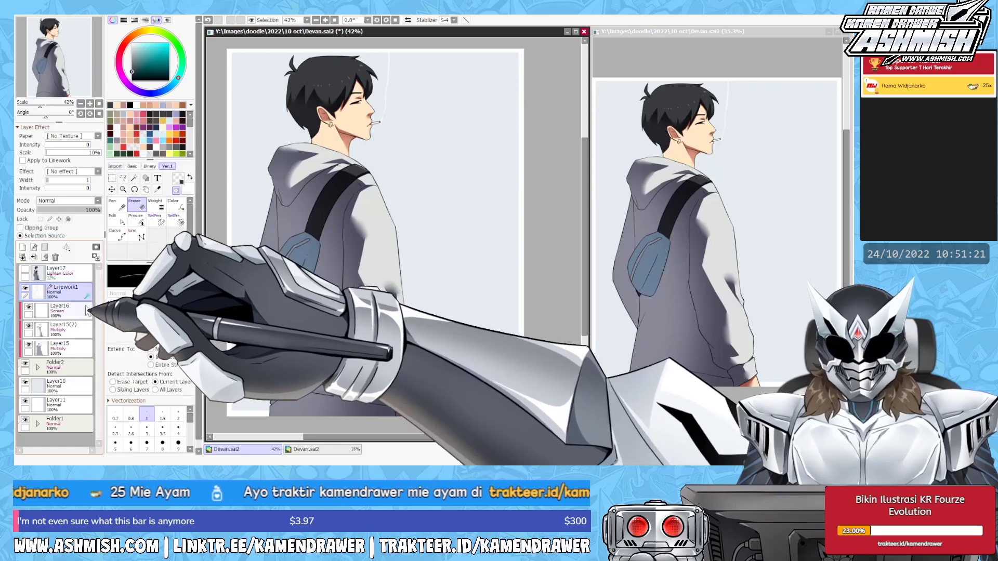
pyautogui.click(22, 247)
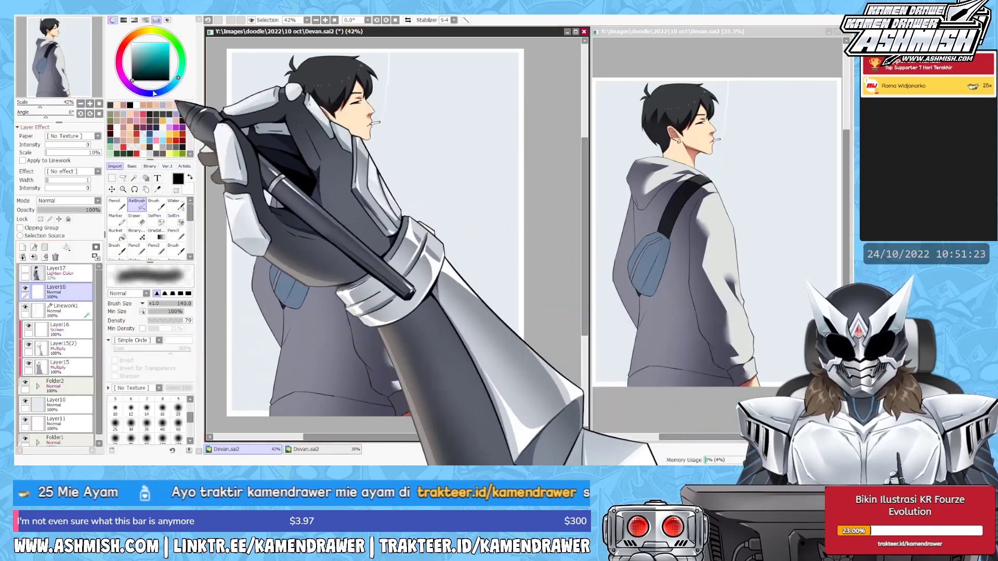
pyautogui.click(176, 234)
# Sketch trial smoke strokes beside the face and head, then undo them.
pyautogui.moveTo(432, 106); pyautogui.dragTo(414, 162)
pyautogui.moveTo(439, 117); pyautogui.dragTo(422, 177)
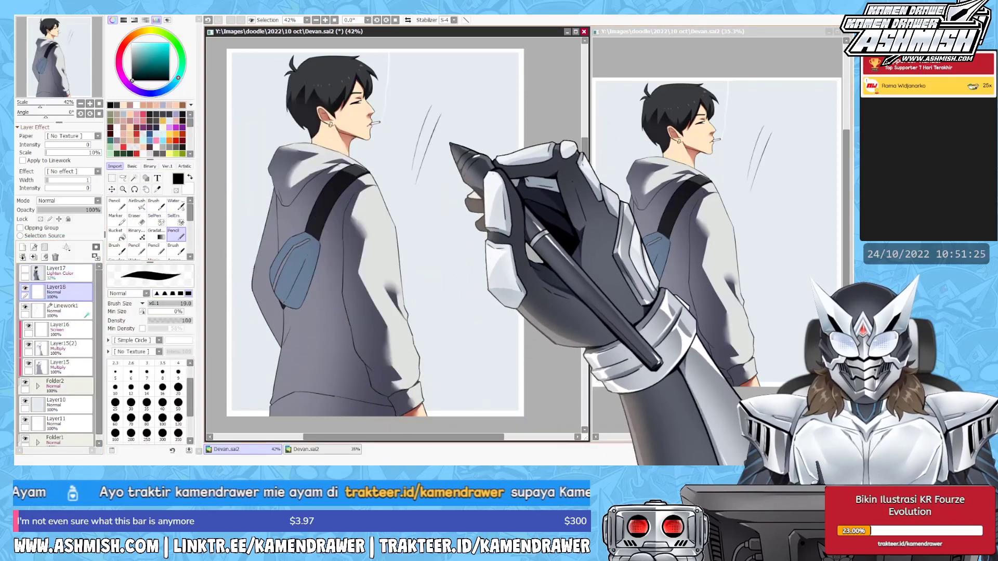
pyautogui.moveTo(446, 138); pyautogui.dragTo(429, 208)
pyautogui.moveTo(451, 161); pyautogui.dragTo(431, 229)
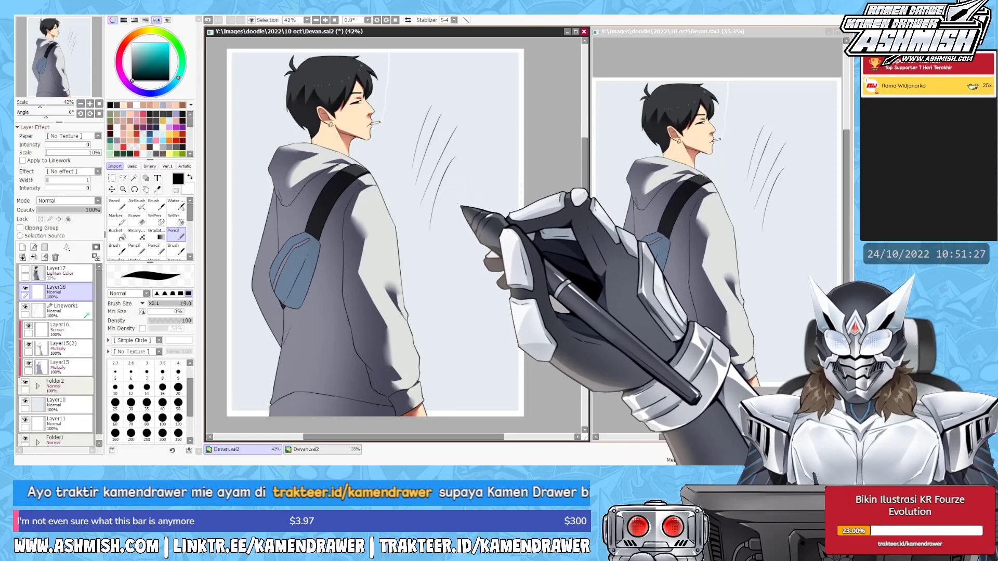
pyautogui.hotkey('ctrl', 'z')
pyautogui.hotkey('ctrl', 'z')
pyautogui.hotkey('ctrl', 'z')
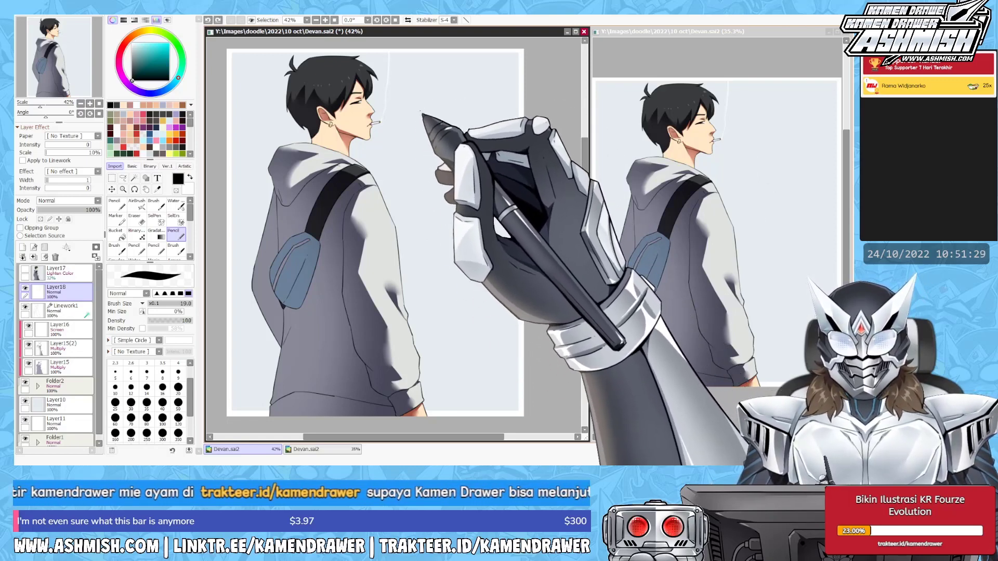
pyautogui.moveTo(419, 110)
pyautogui.mouseDown()
pyautogui.moveTo(418, 141)
pyautogui.moveTo(436, 166)
pyautogui.mouseUp()
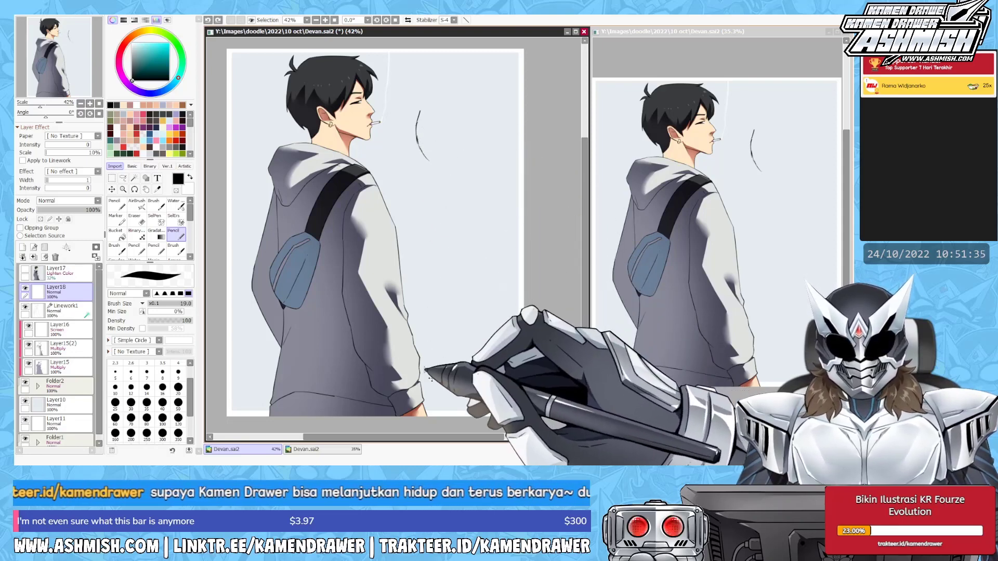
pyautogui.hotkey('ctrl', 'z')
pyautogui.hotkey('ctrl', 'z')
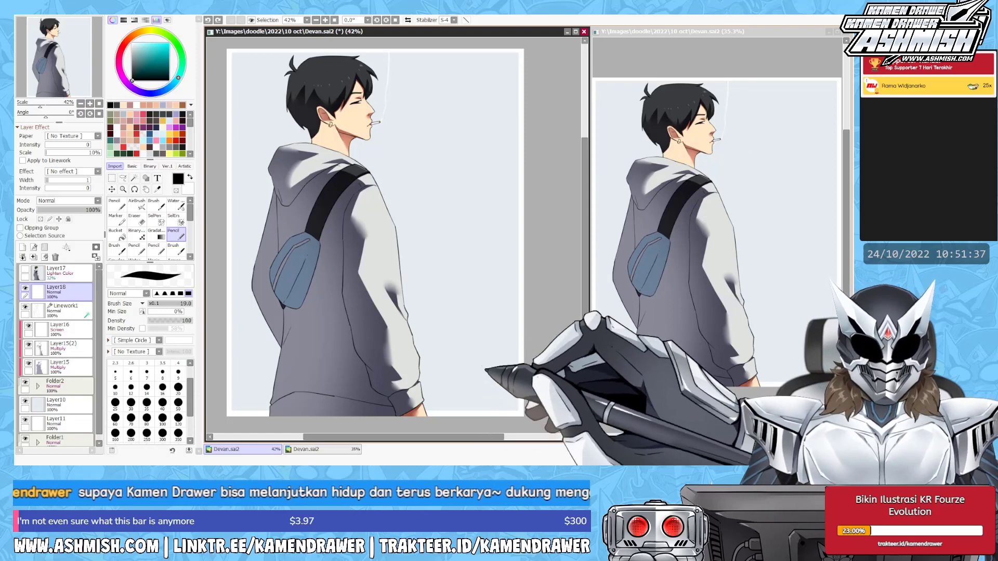